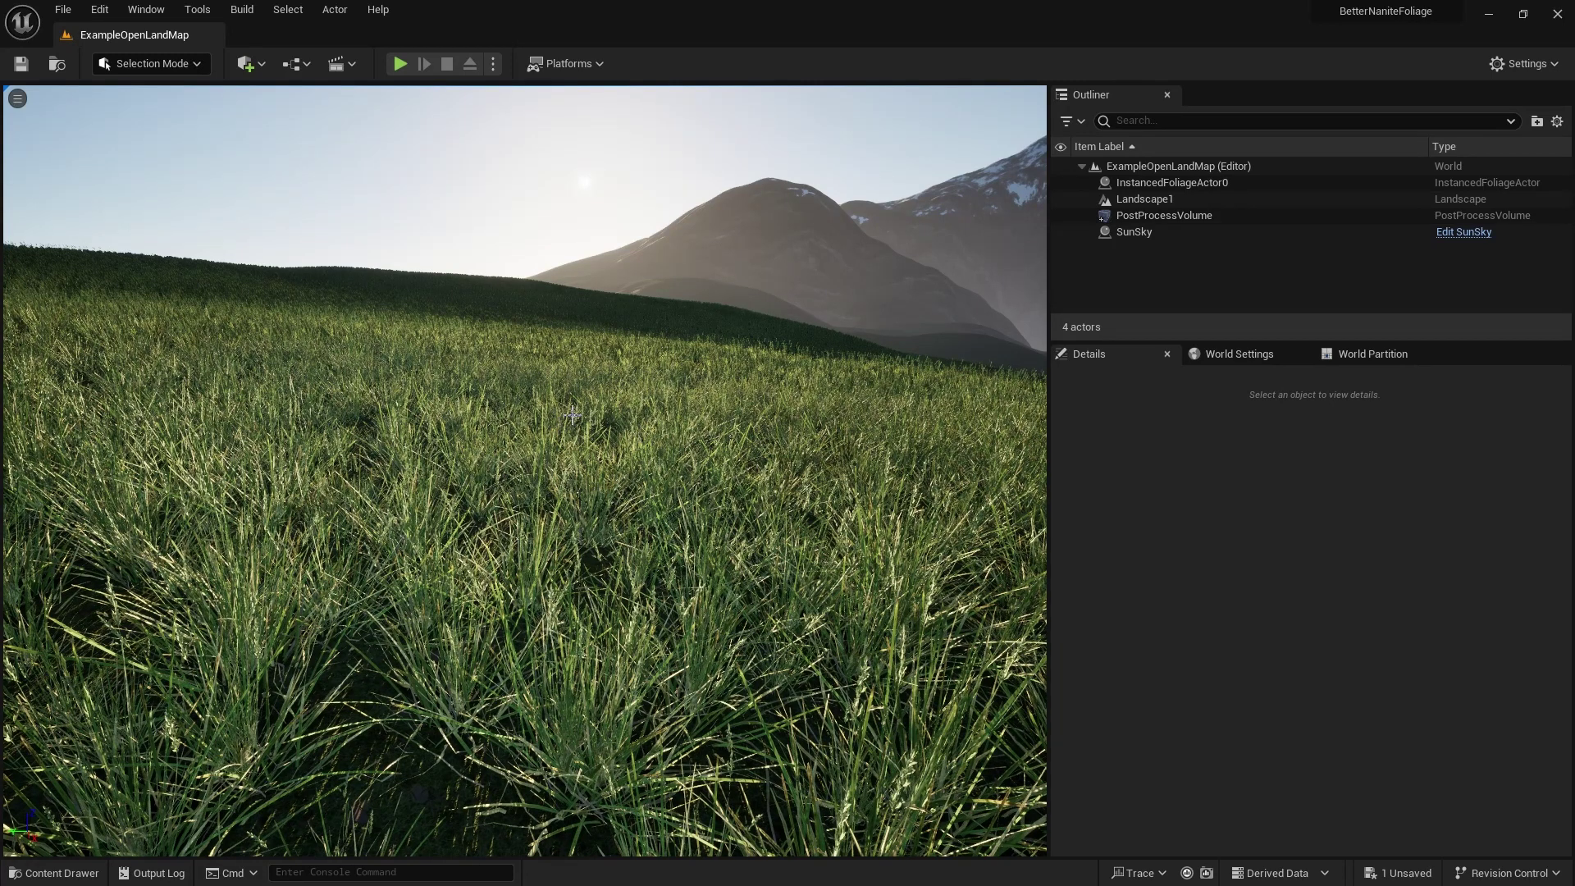
- Bring up the Content Drawer on Megascans/3D_Plants/Wild_Grass_vlkhcbxia over the grass level
{"action": "key", "text": "ctrl+space"}
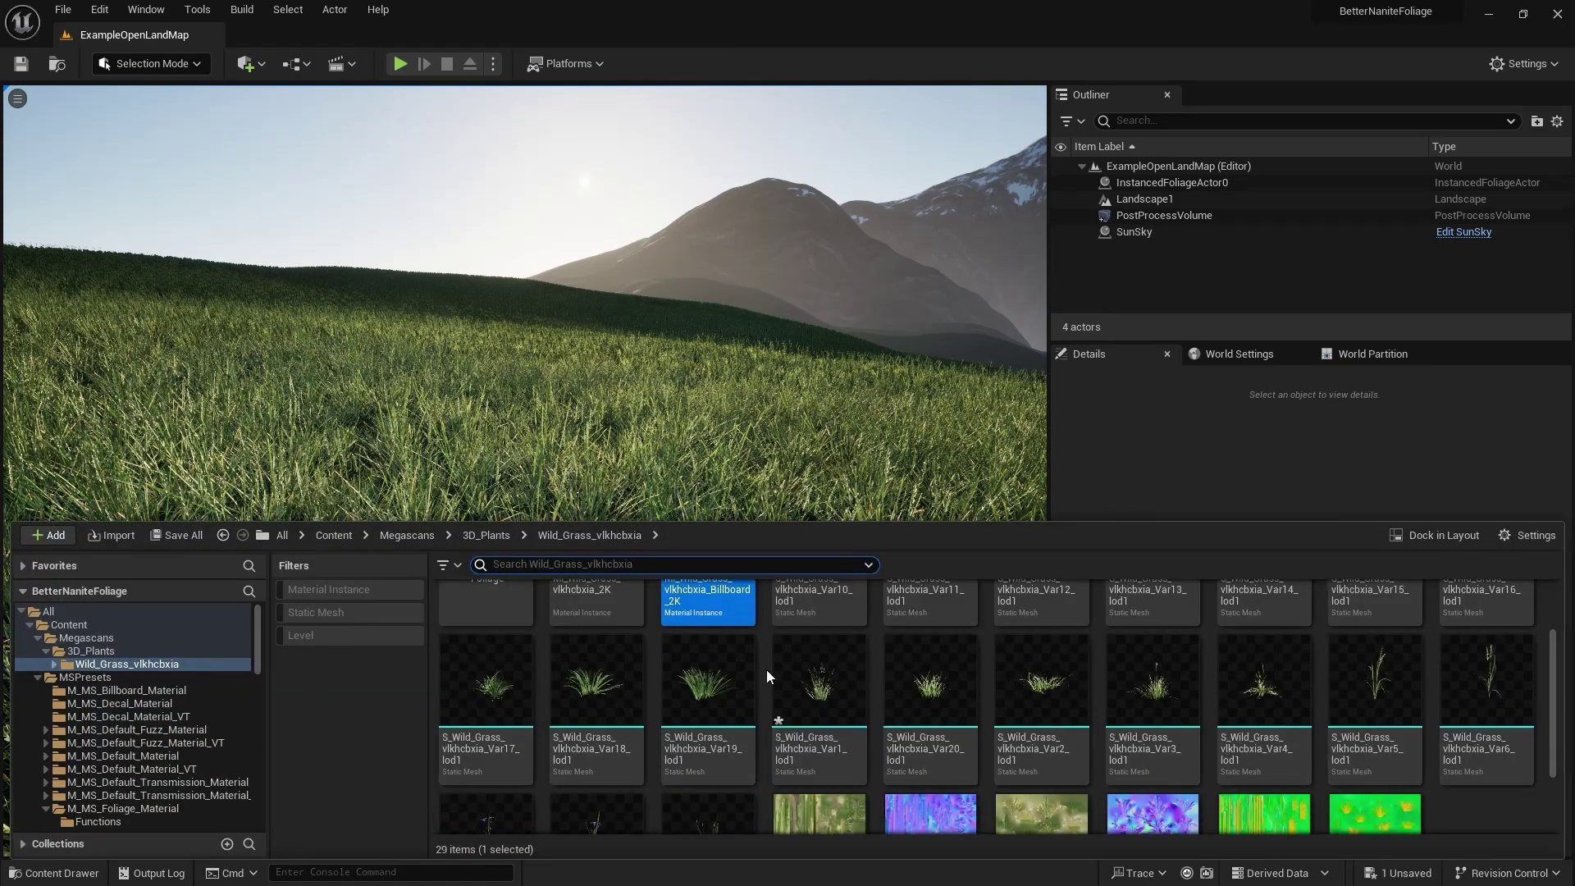
- Enable Nanite with Preserve Area on S_Wild_Grass_vlkhcbxia_Var1_lod1, save it and apply the LOD changes
{"action": "mouse_move", "coordinate": [807, 667]}
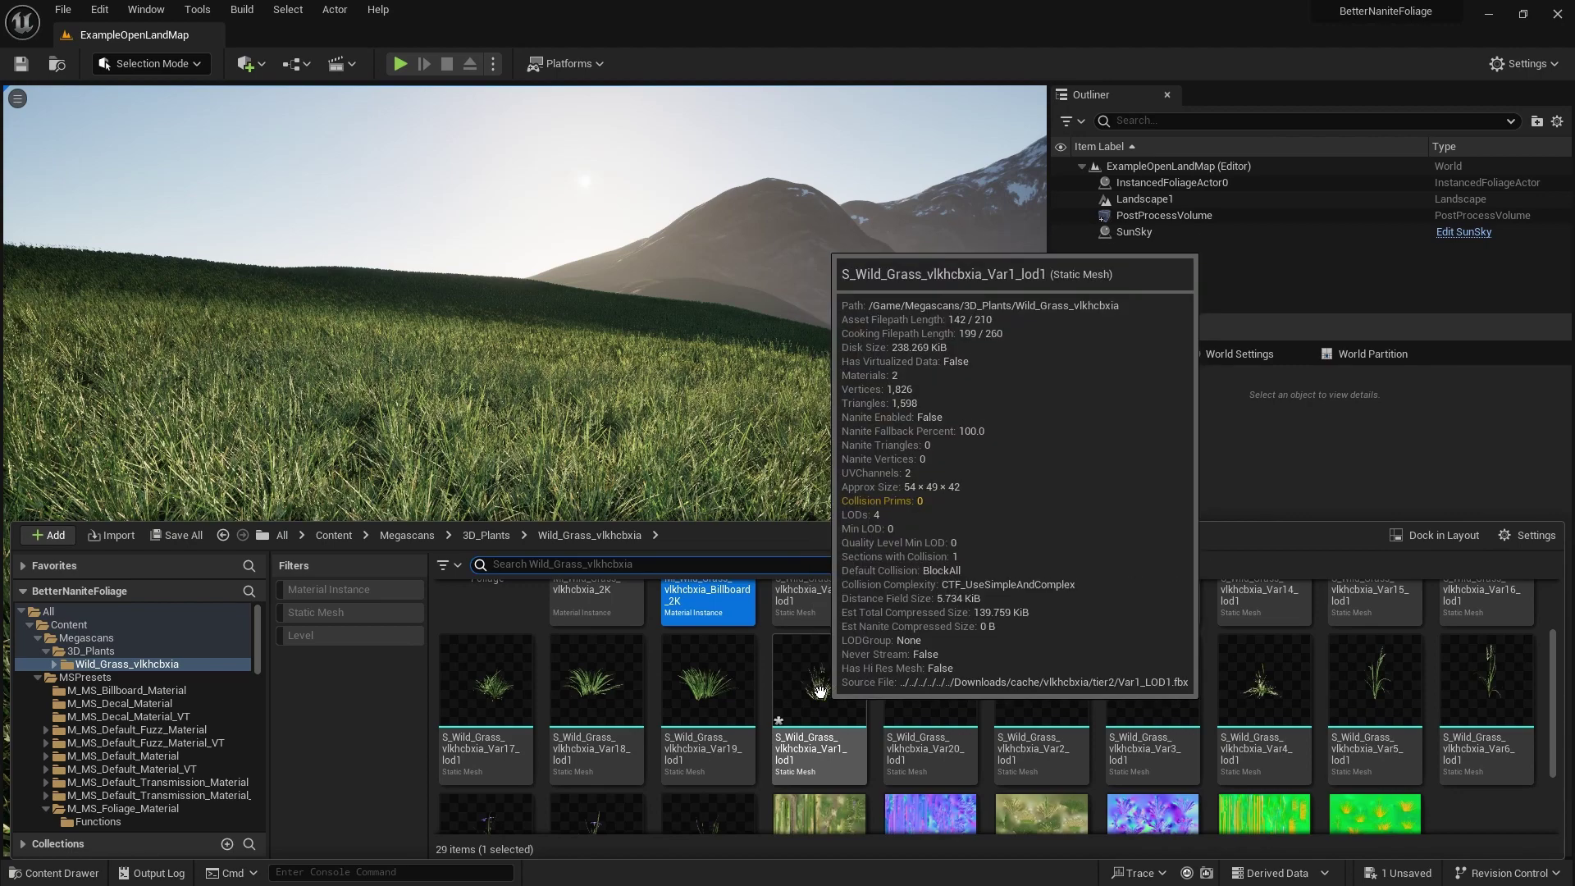
{"action": "left_click", "coordinate": [820, 686]}
{"action": "double_click", "coordinate": [819, 685]}
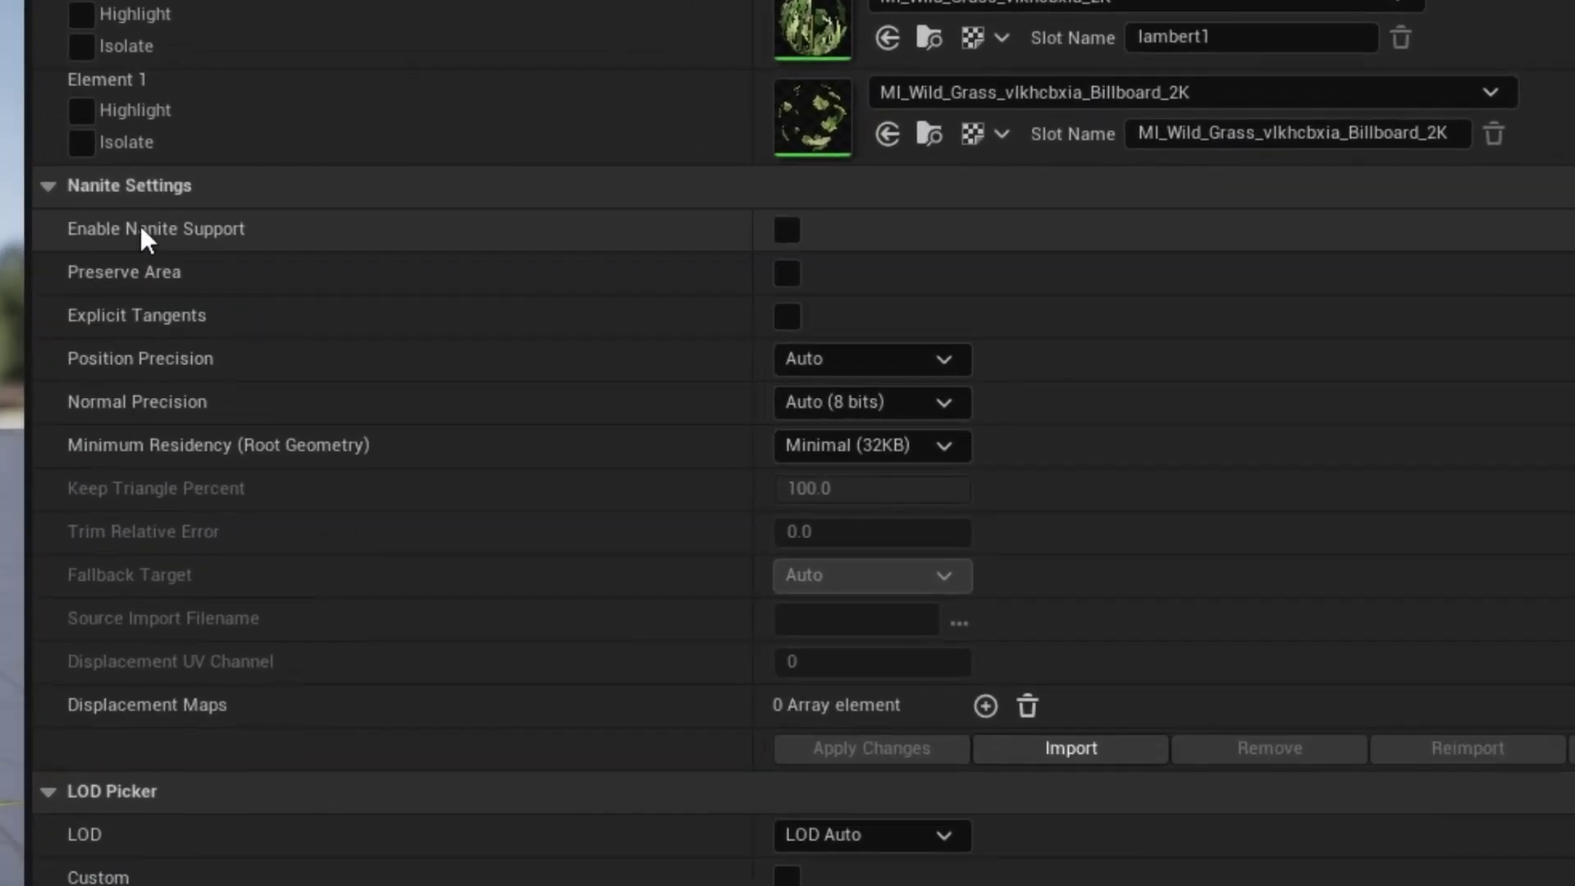
{"action": "left_click", "coordinate": [787, 234]}
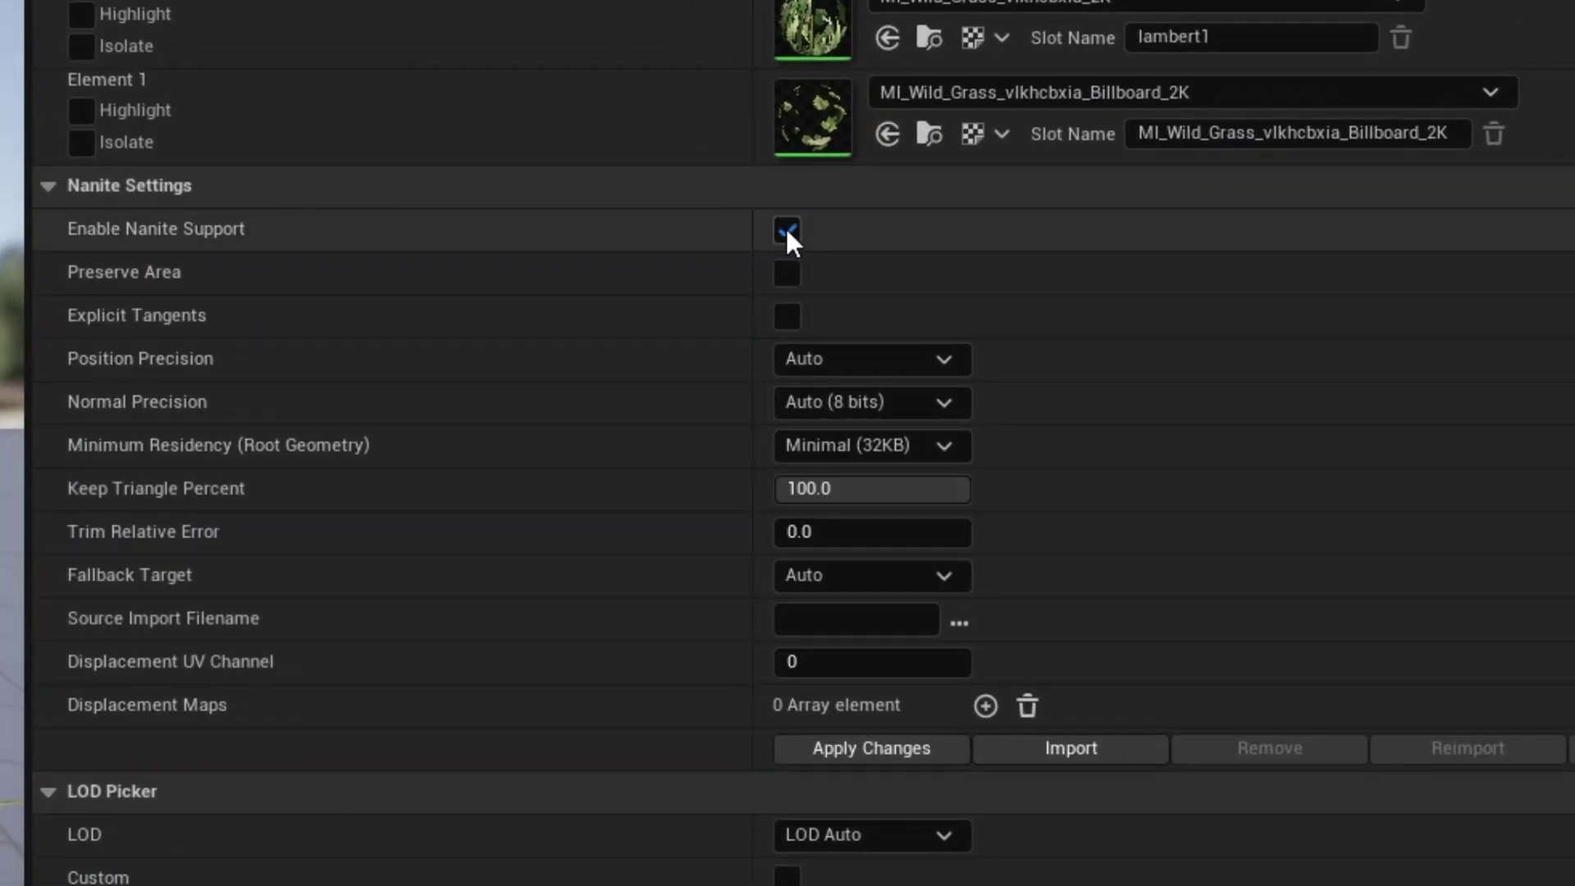
{"action": "left_click", "coordinate": [790, 276]}
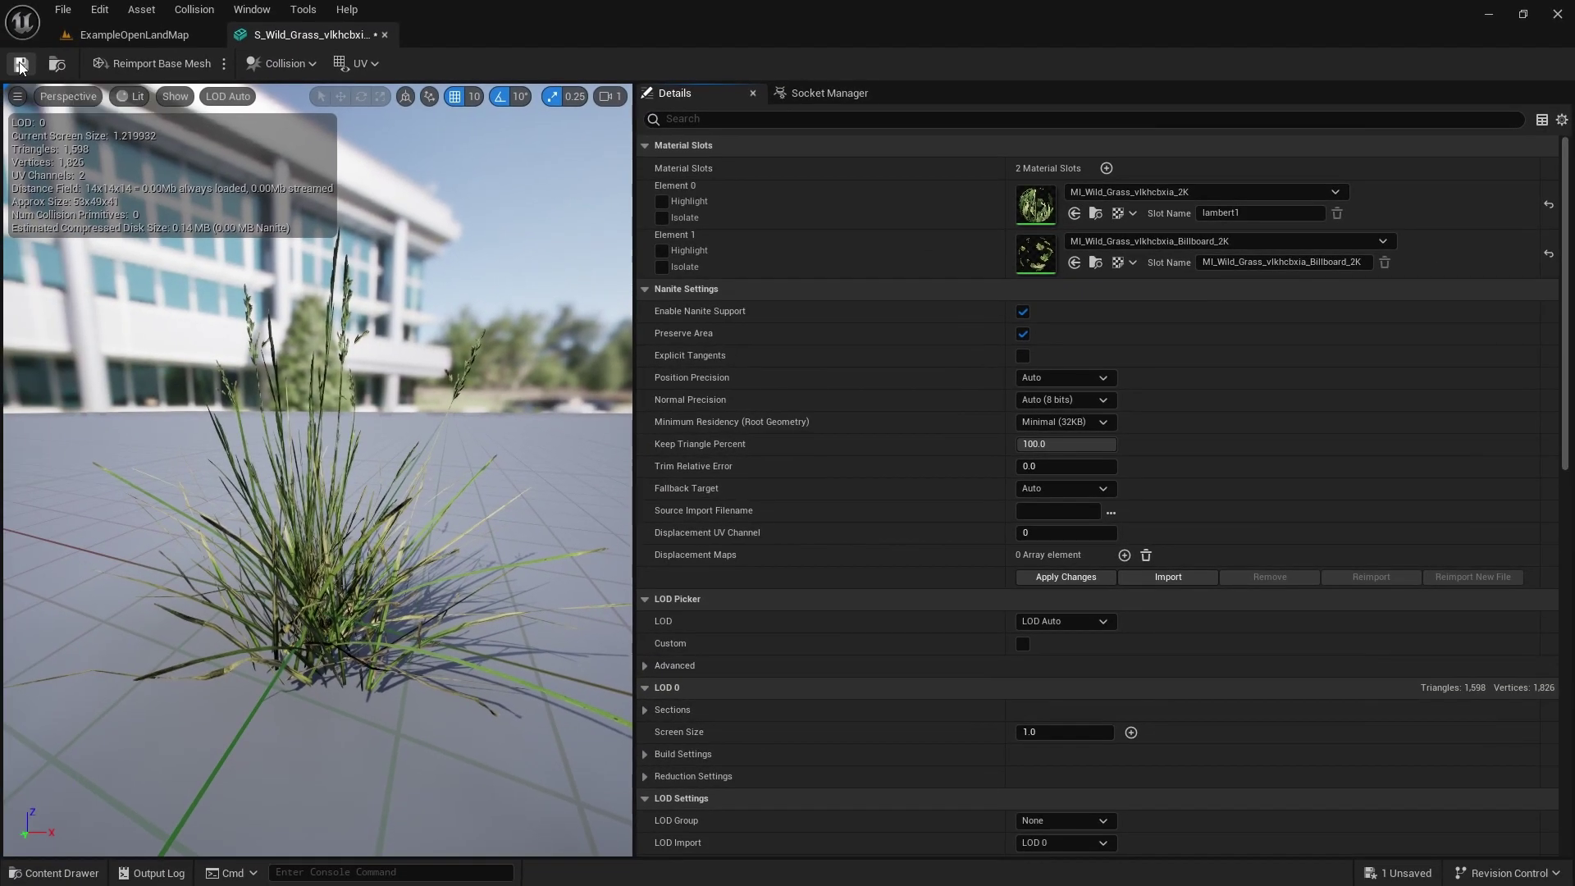
{"action": "left_click", "coordinate": [20, 65]}
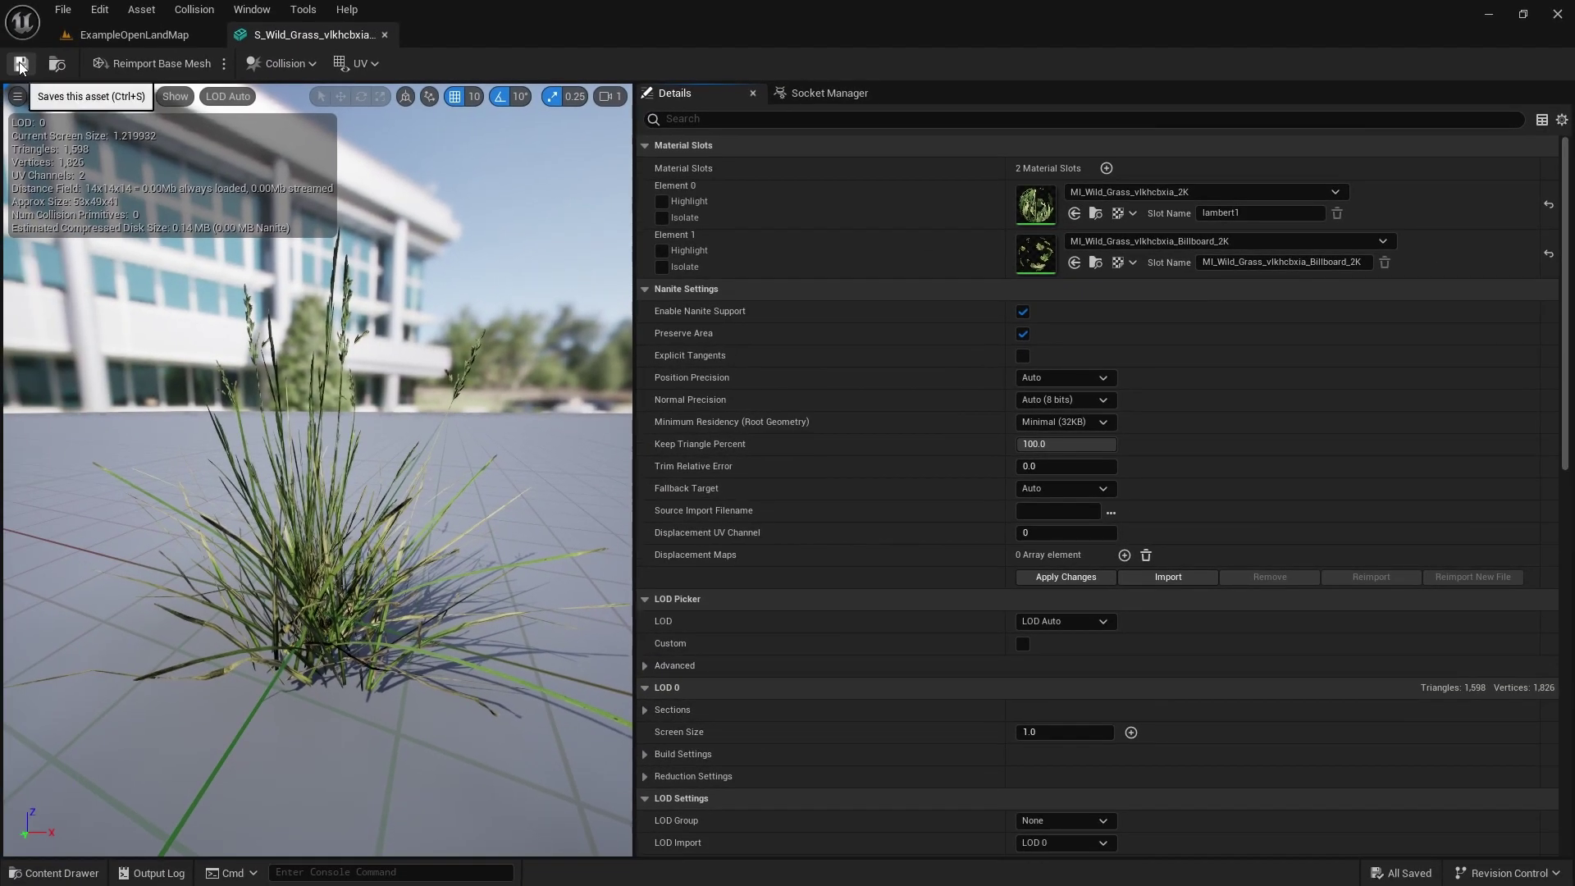
{"action": "left_click", "coordinate": [385, 36]}
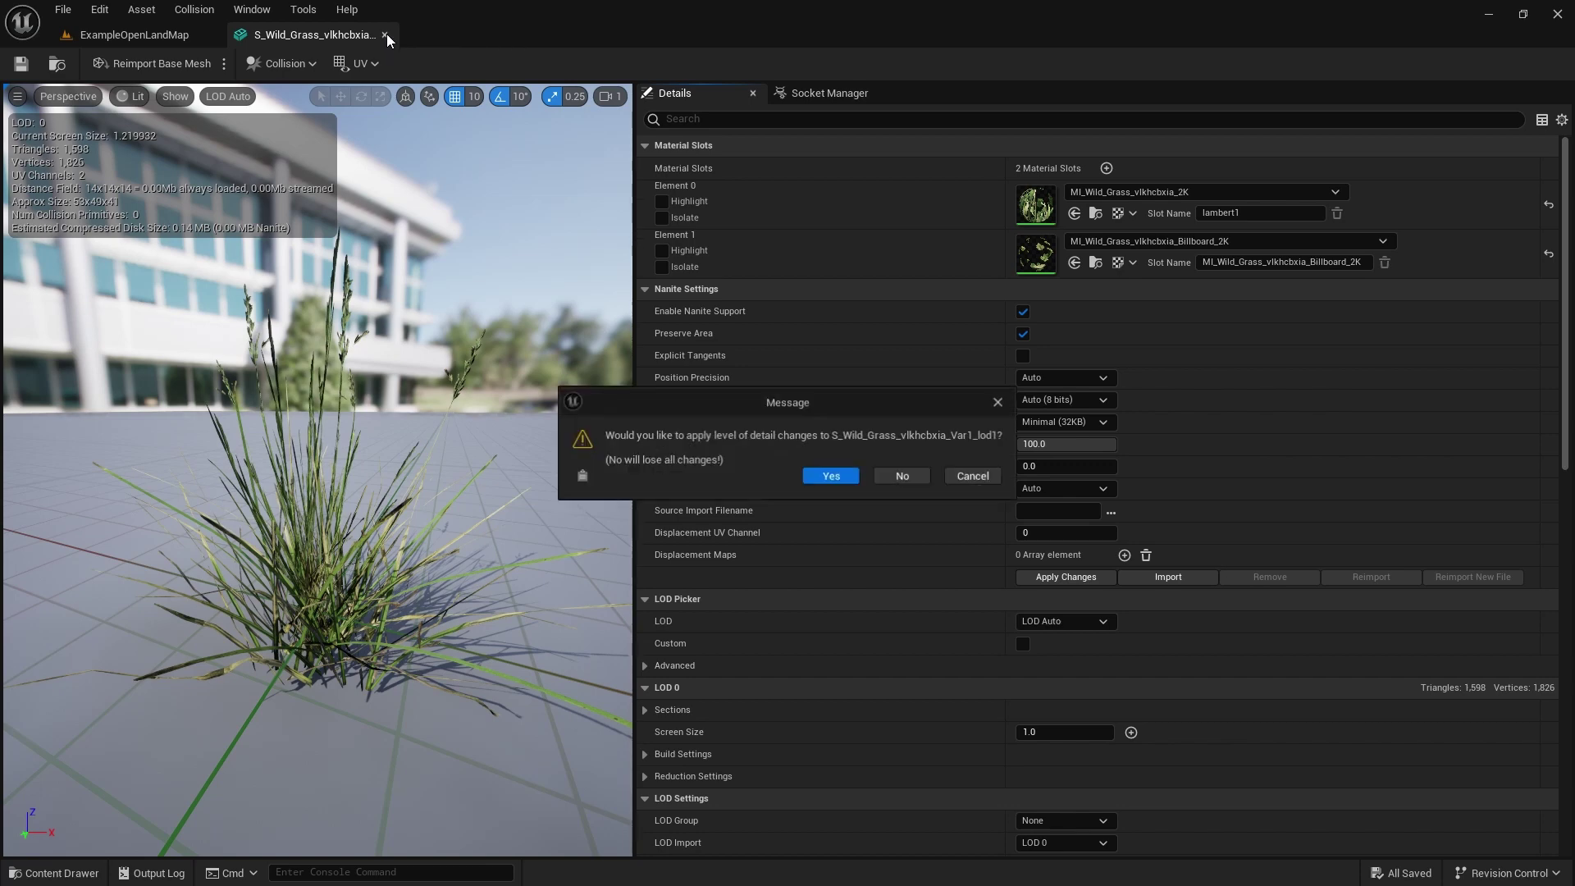
{"action": "left_click", "coordinate": [837, 475]}
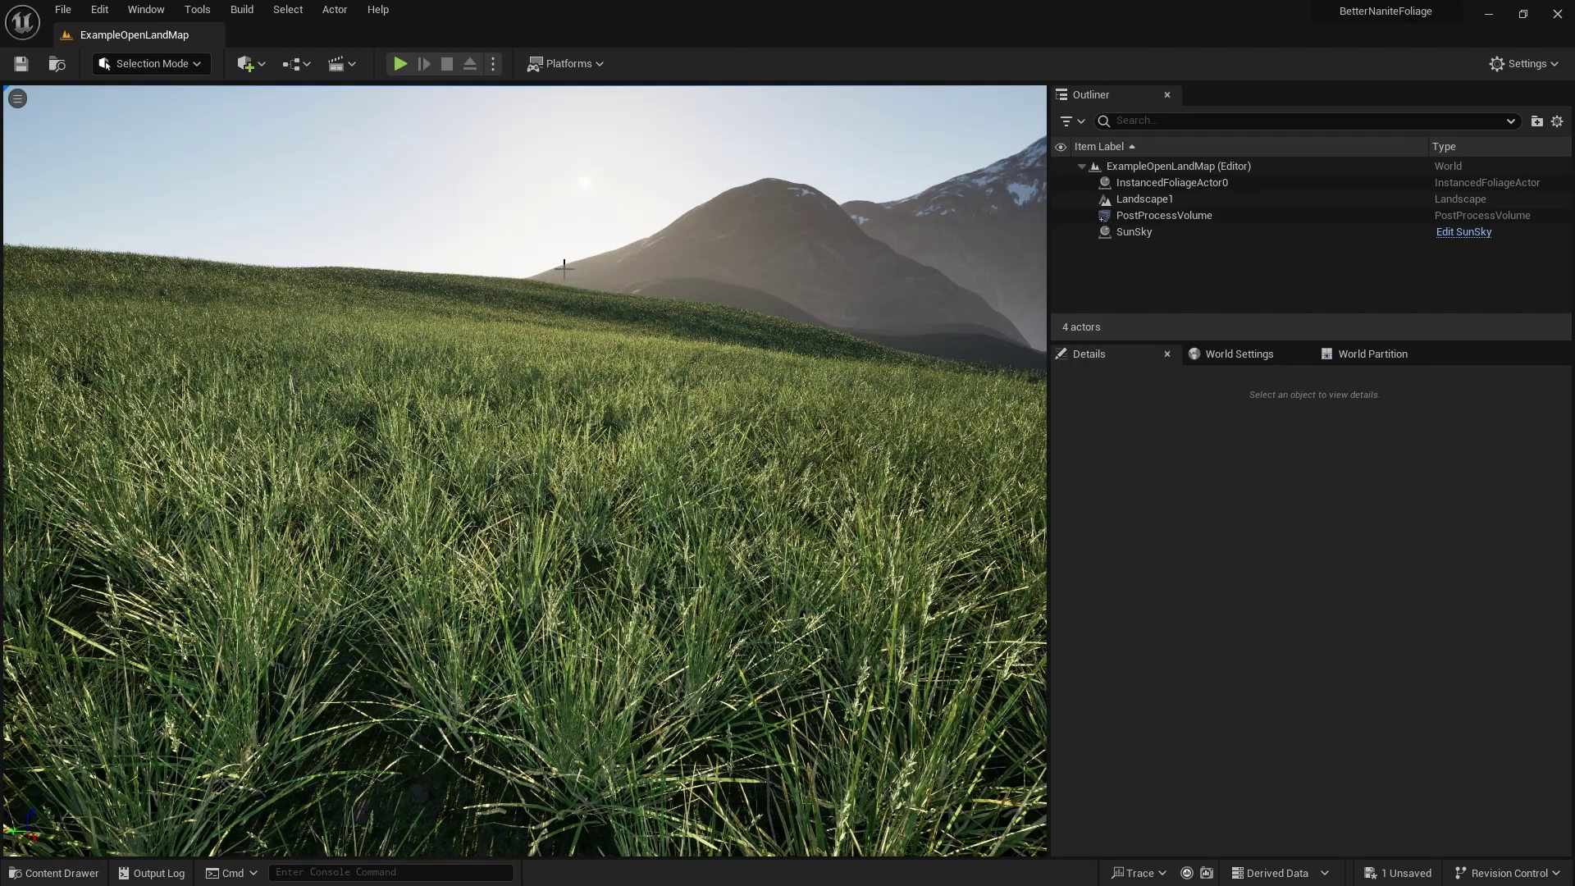
- Reopen the Content Drawer on the Wild_Grass_vlkhcbxia folder
{"action": "key", "text": "ctrl+space"}
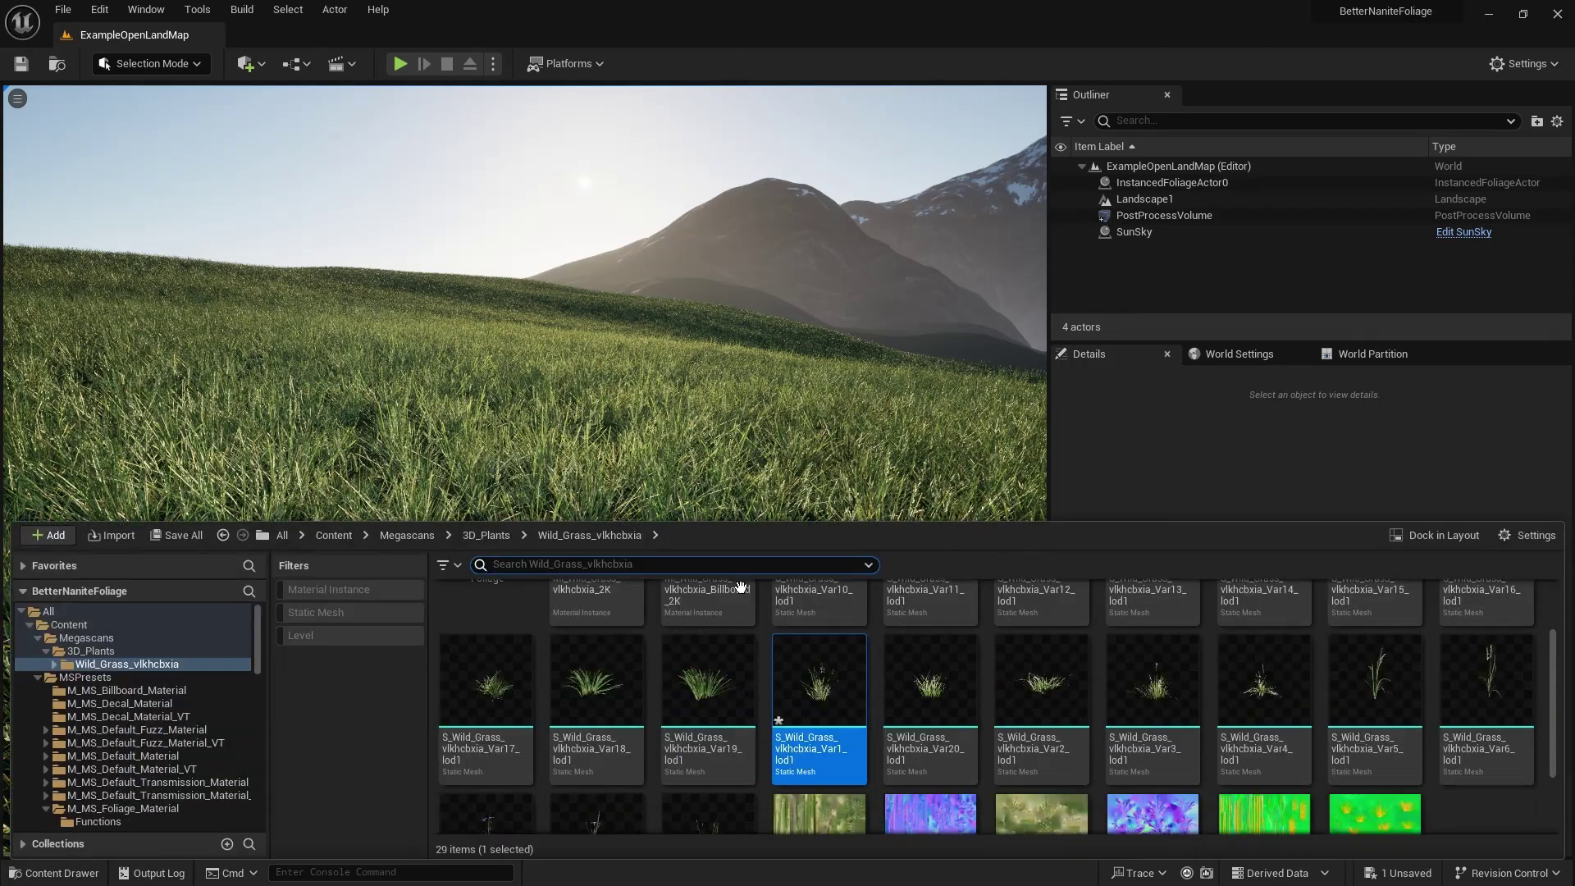
- Open M_MS_Foliage_Material through the Parent Chain of MI_Wild_Grass_vlkhcbxia_2K
{"action": "scroll", "coordinate": [715, 636], "scroll_direction": "up", "scroll_amount": 2}
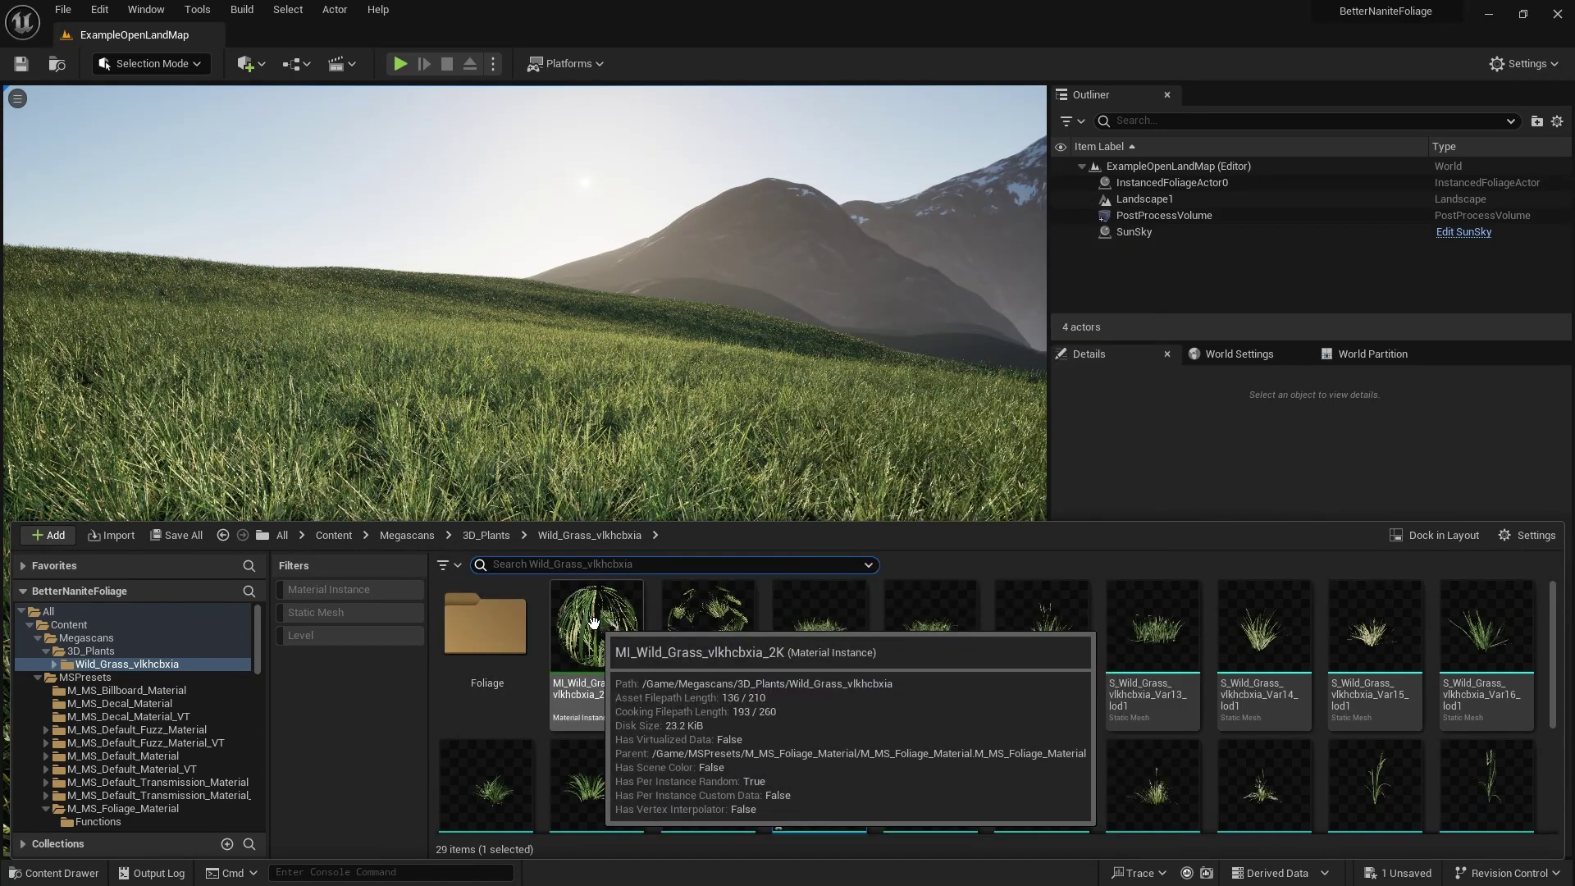
{"action": "double_click", "coordinate": [593, 623]}
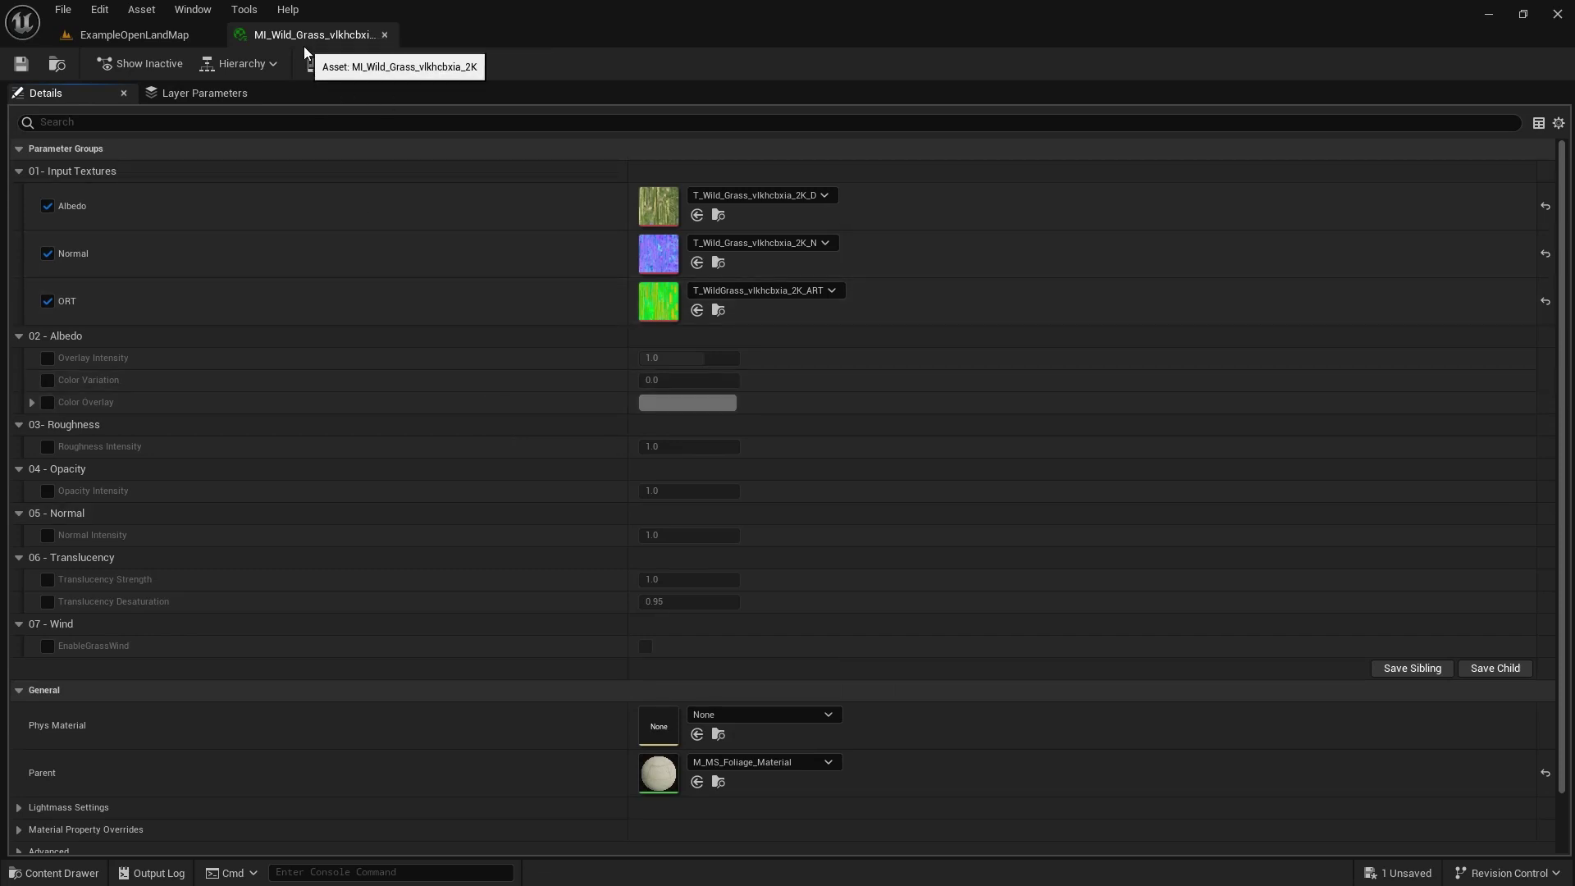
{"action": "left_click", "coordinate": [262, 66]}
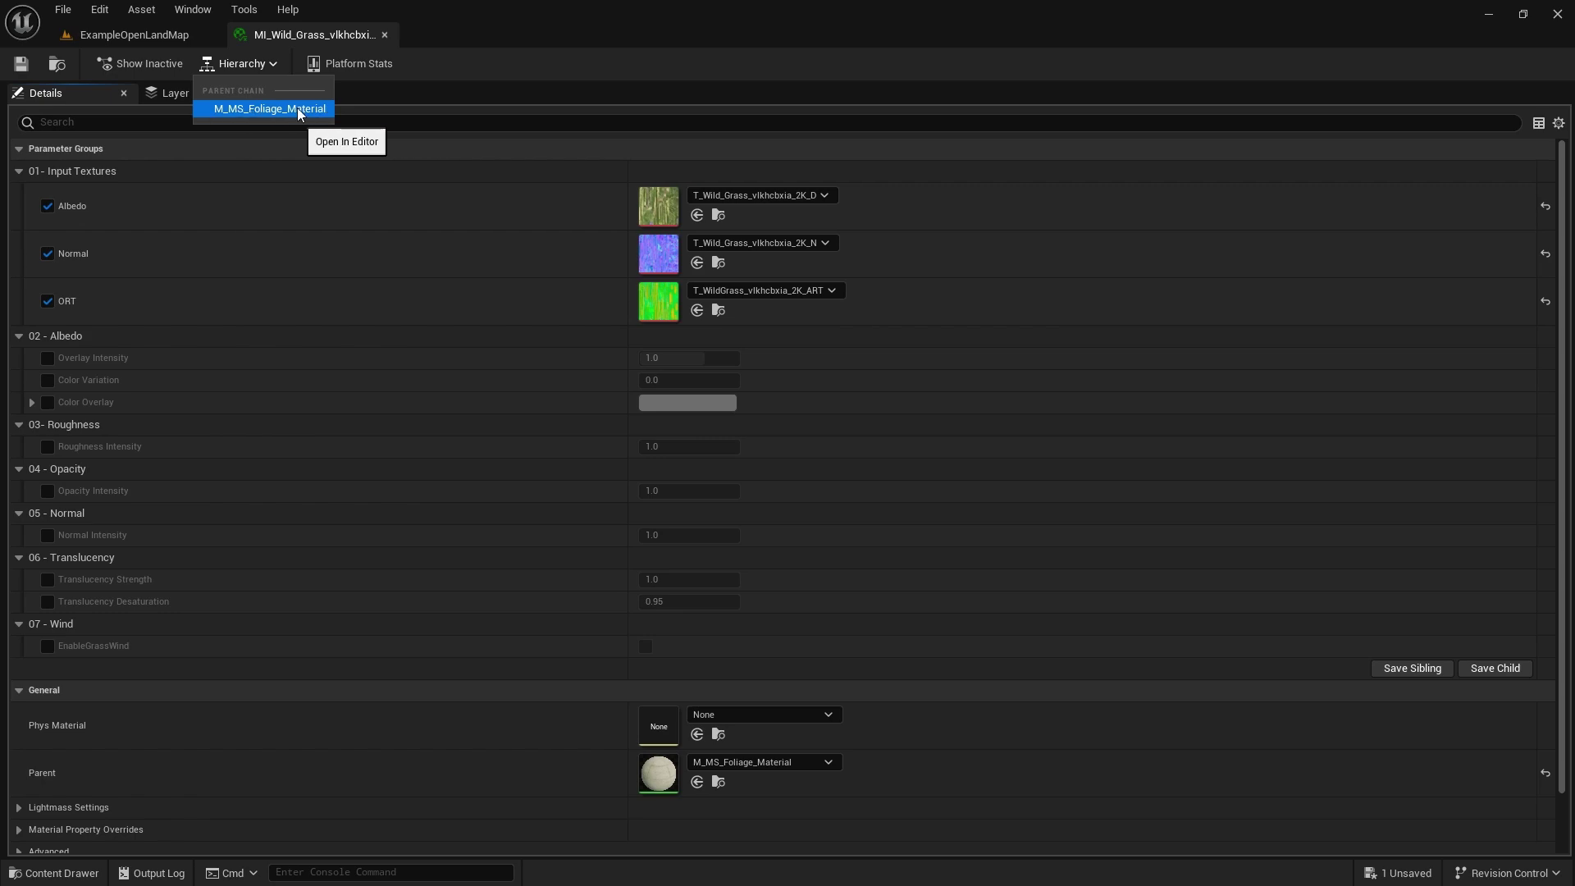
{"action": "left_click", "coordinate": [264, 110]}
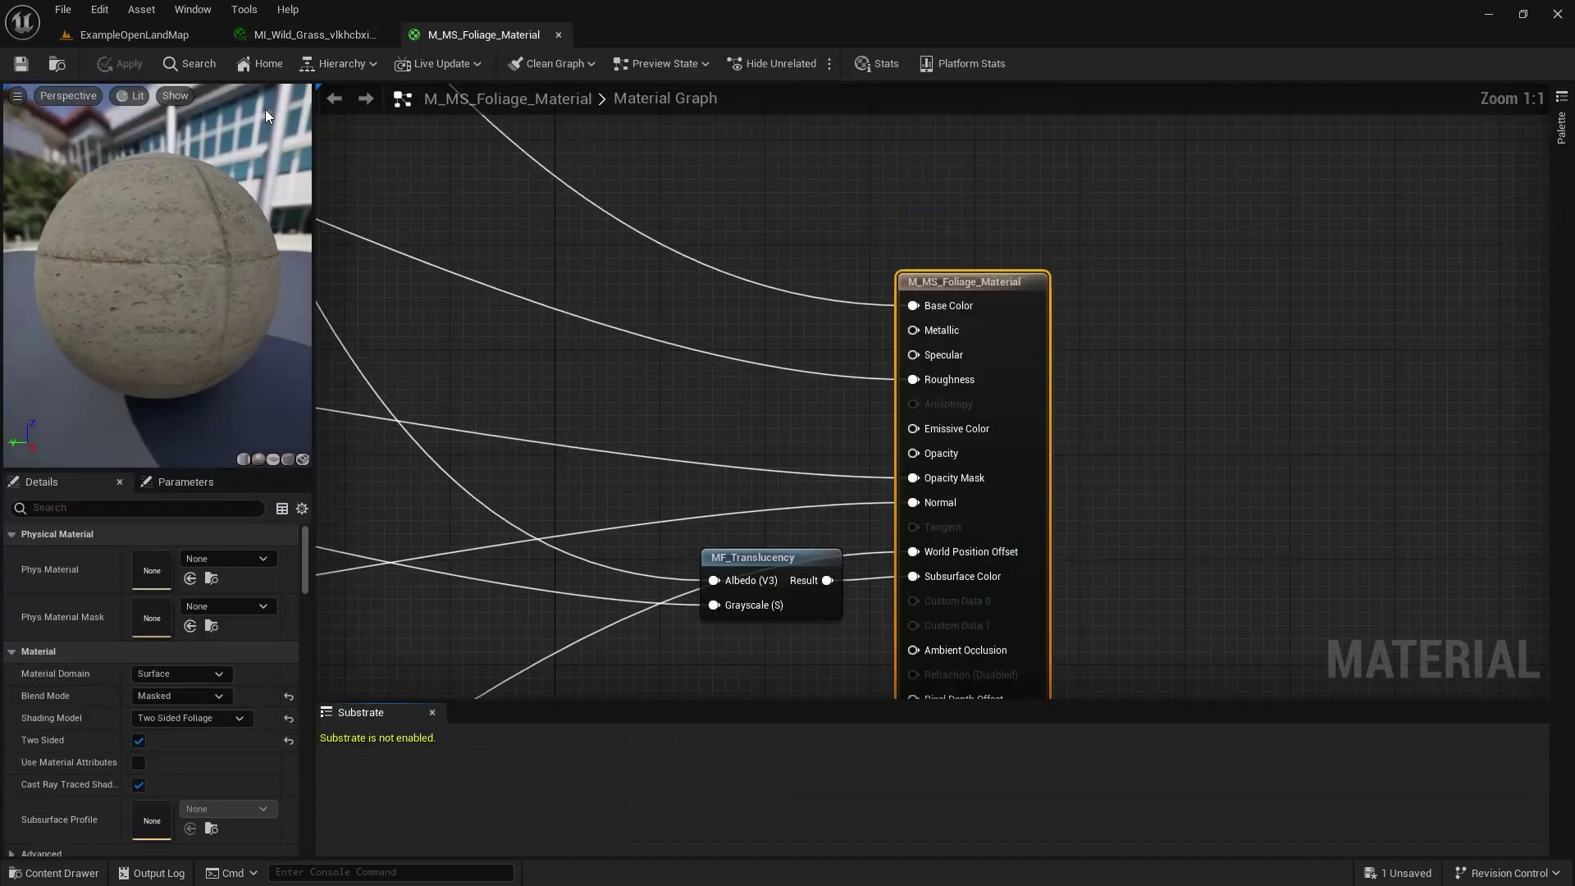
{"action": "right_click_drag", "start_coordinate": [700, 533], "coordinate": [774, 243]}
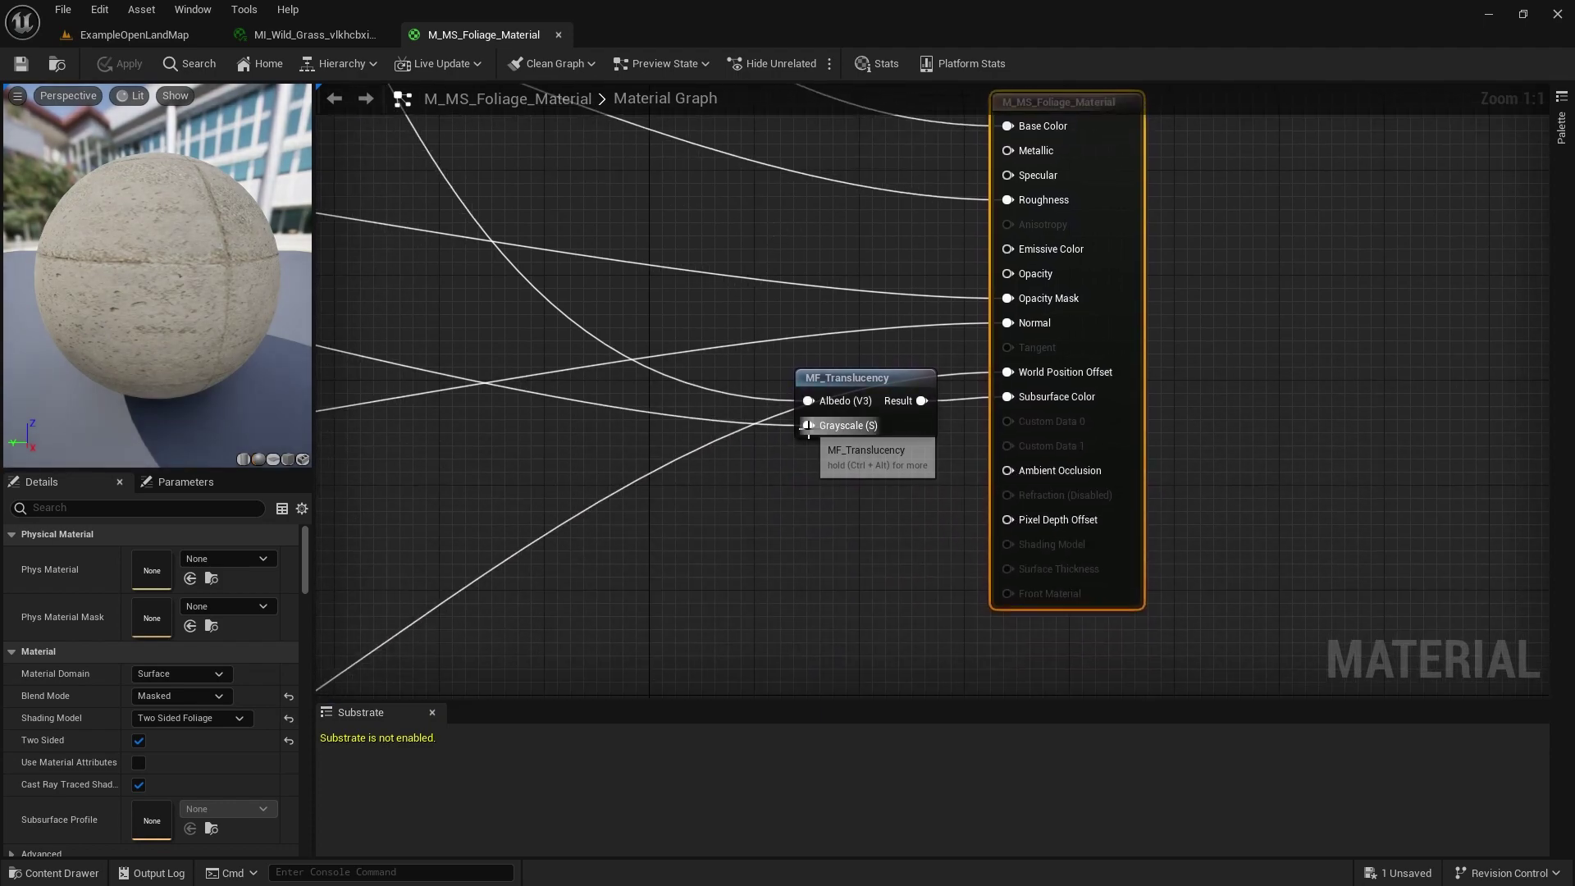
{"action": "scroll", "coordinate": [805, 535], "scroll_direction": "down", "scroll_amount": 1}
{"action": "right_click_drag", "start_coordinate": [804, 535], "coordinate": [661, 517]}
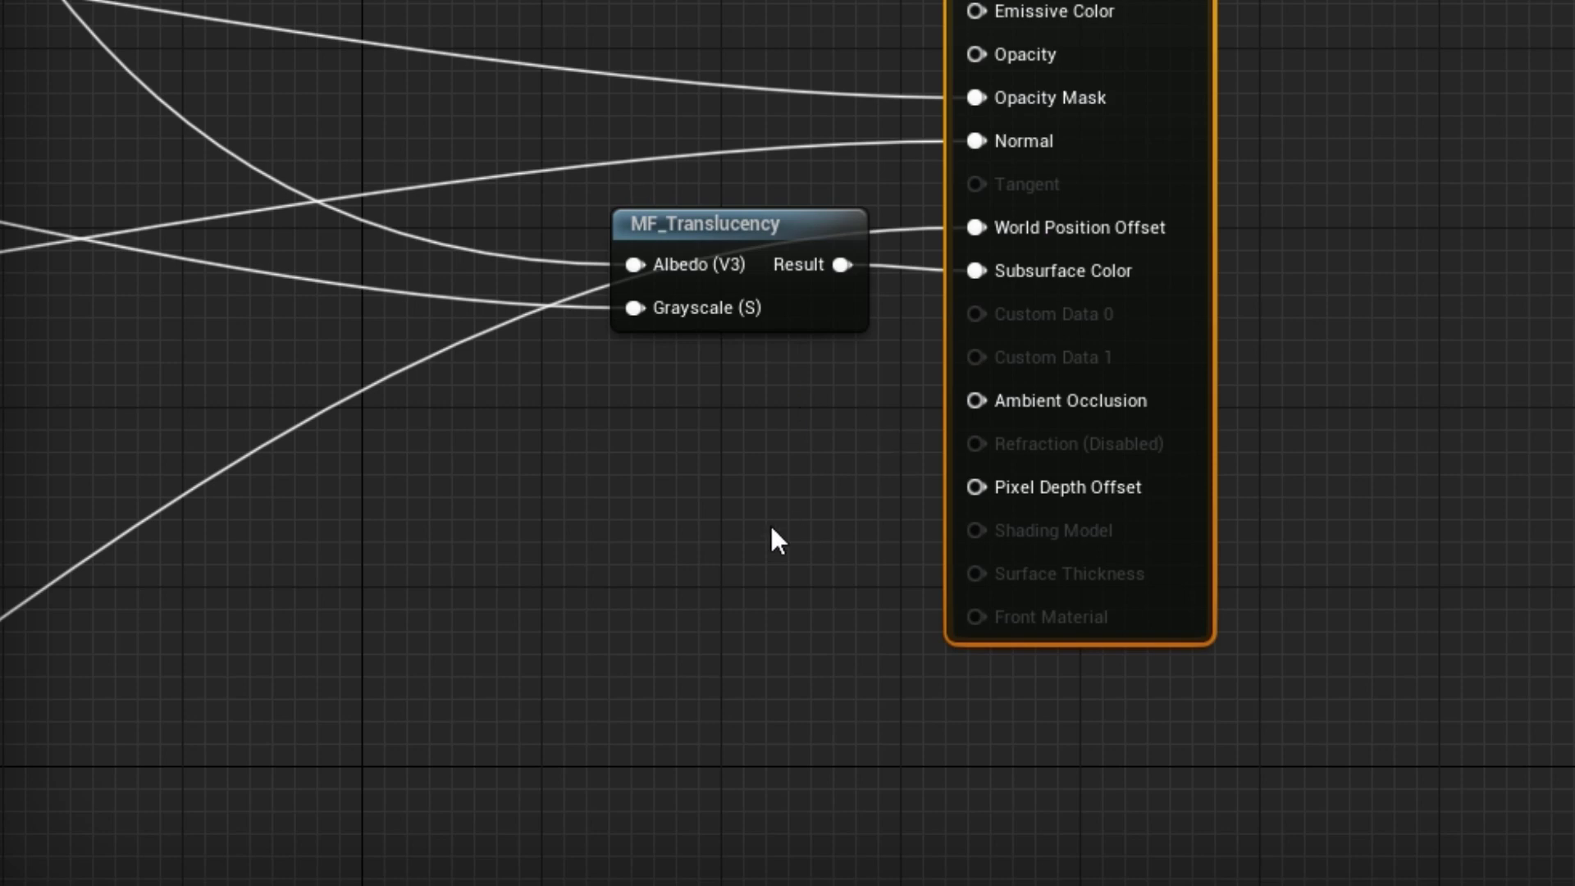
{"action": "right_click_drag", "start_coordinate": [791, 553], "coordinate": [1166, 293]}
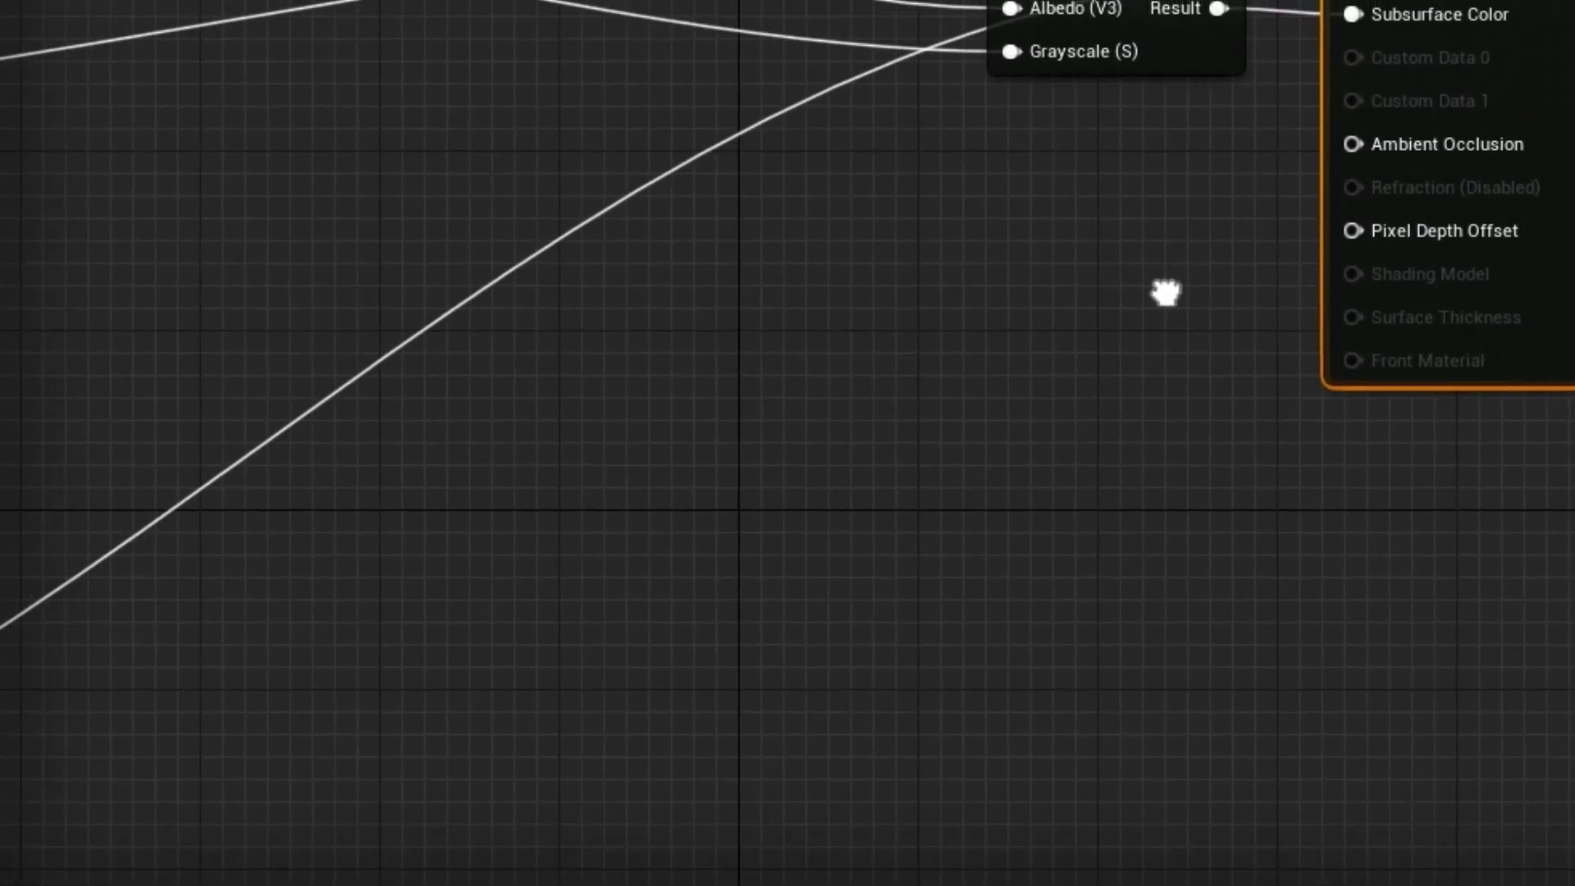
- Add a TextureSampleParameter2D node to the foliage material graph
{"action": "right_click", "coordinate": [834, 324]}
{"action": "type", "text": "t"}
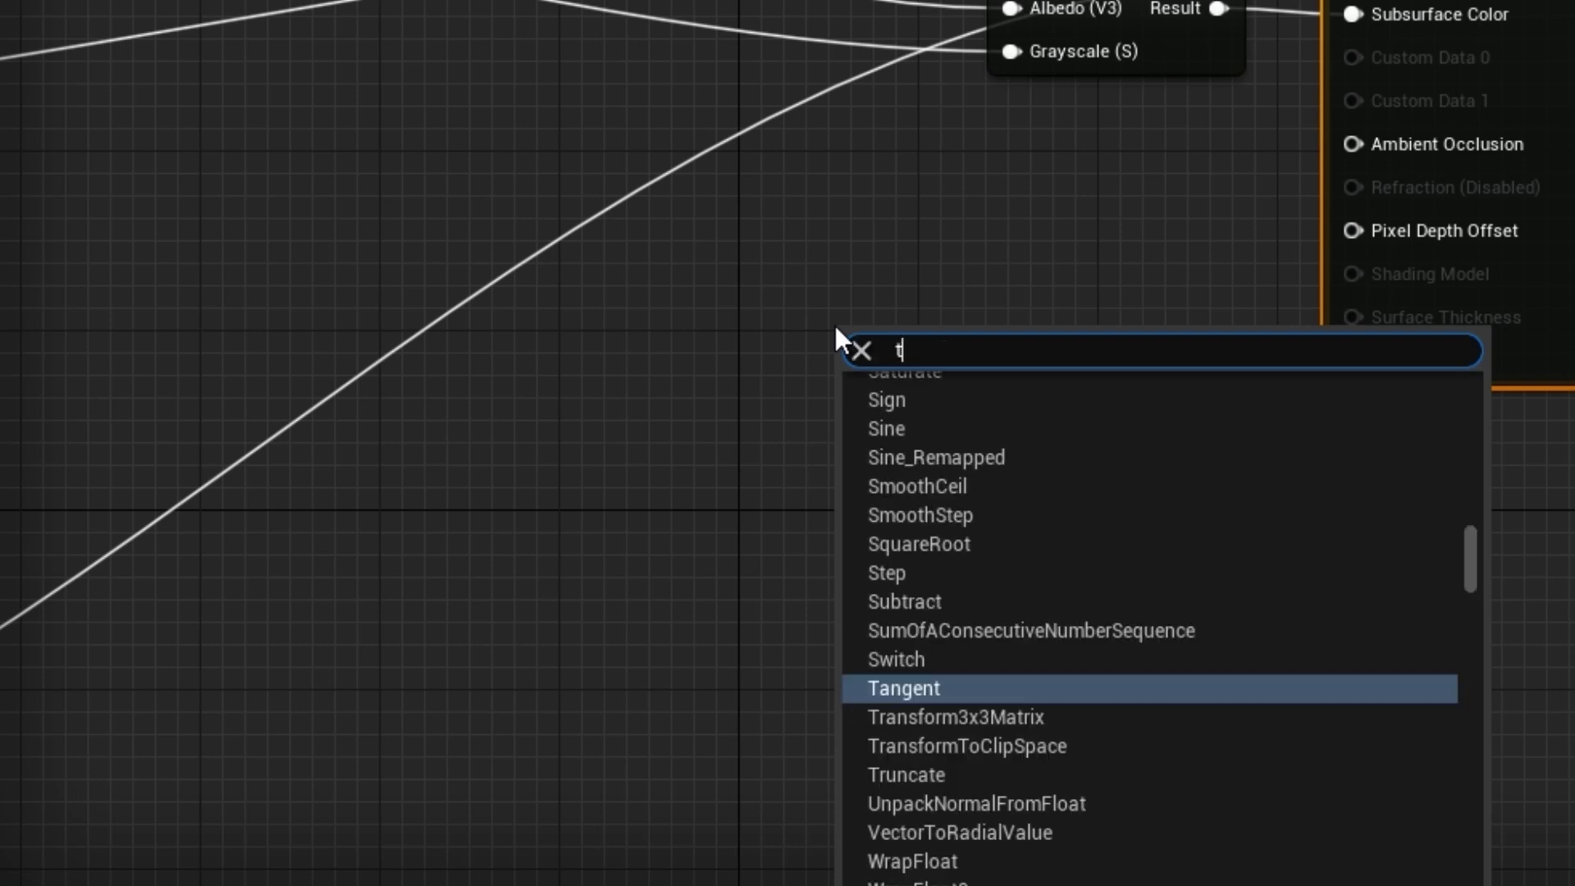
{"action": "type", "text": "extur"}
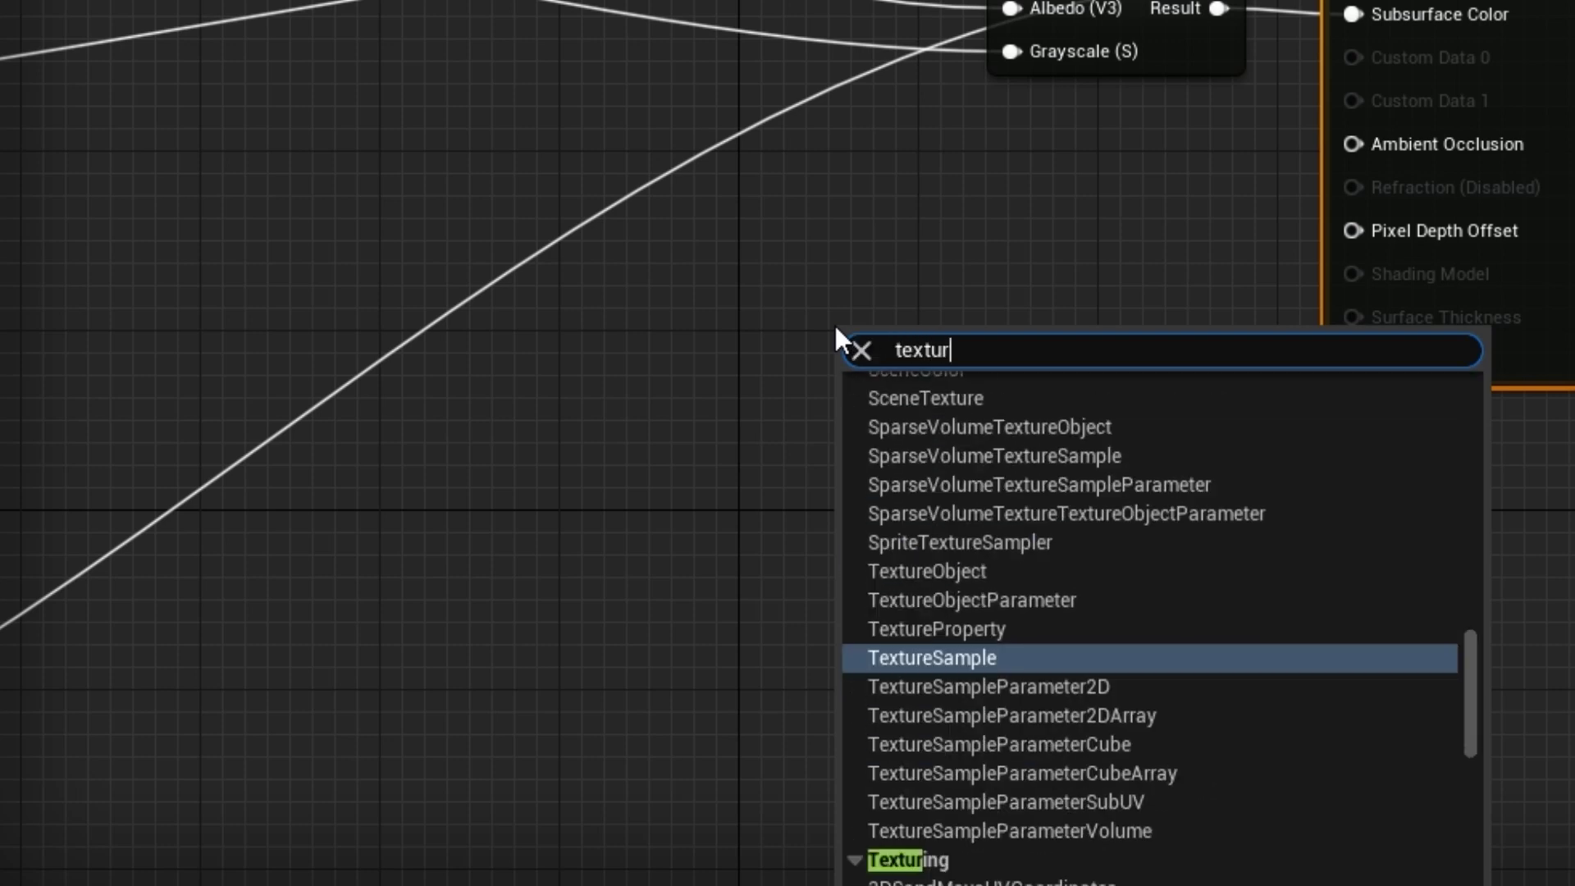
{"action": "type", "text": "e s"}
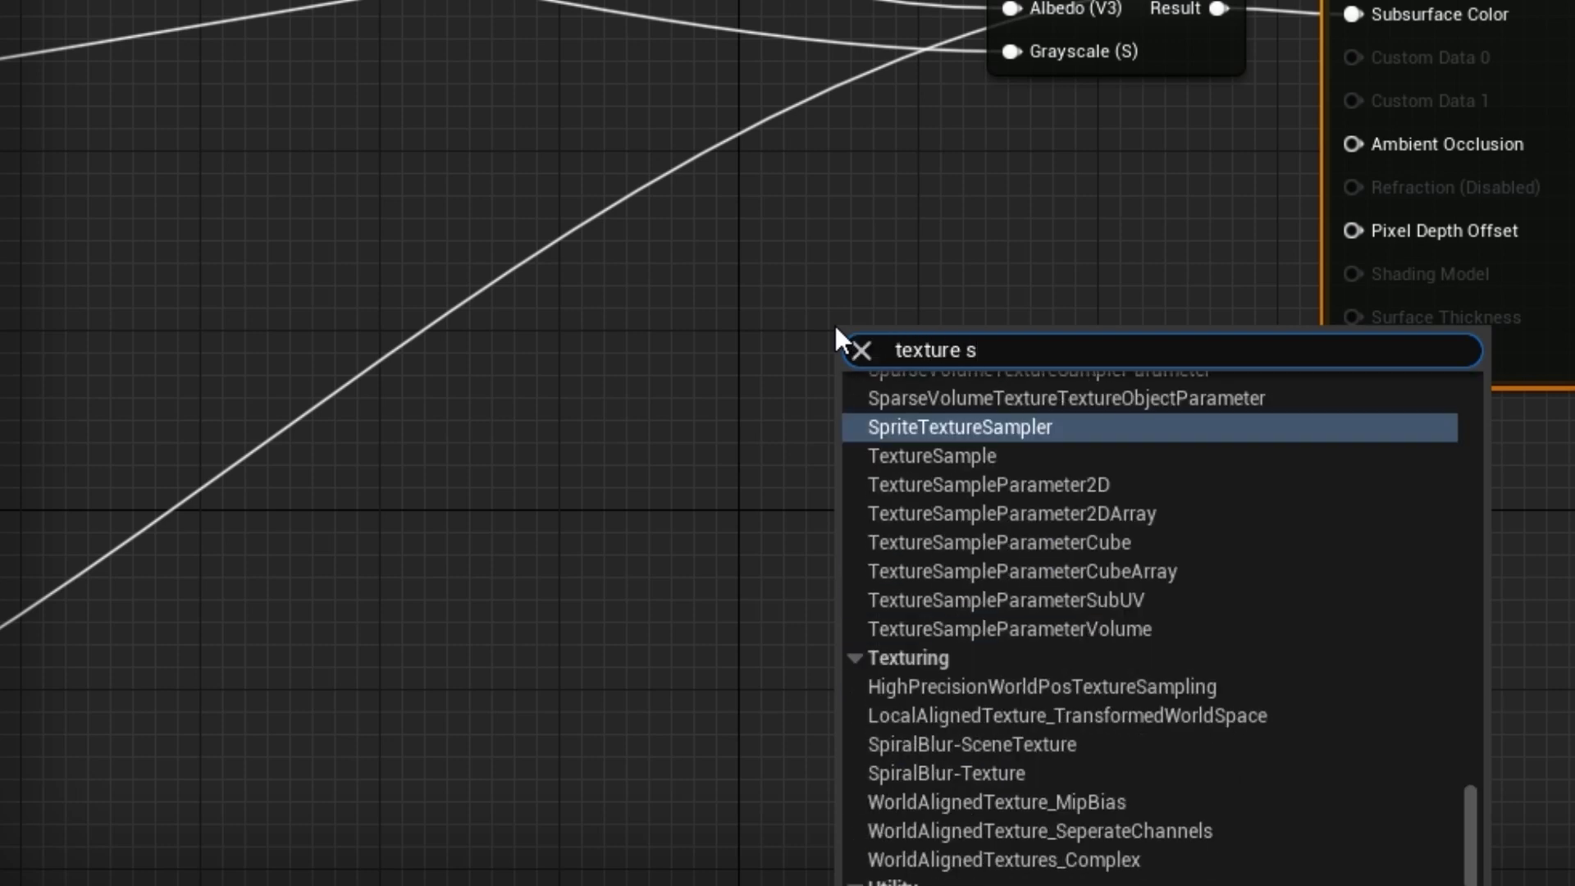
{"action": "left_click", "coordinate": [1057, 487]}
{"action": "left_click_drag", "start_coordinate": [1001, 358], "coordinate": [870, 315]}
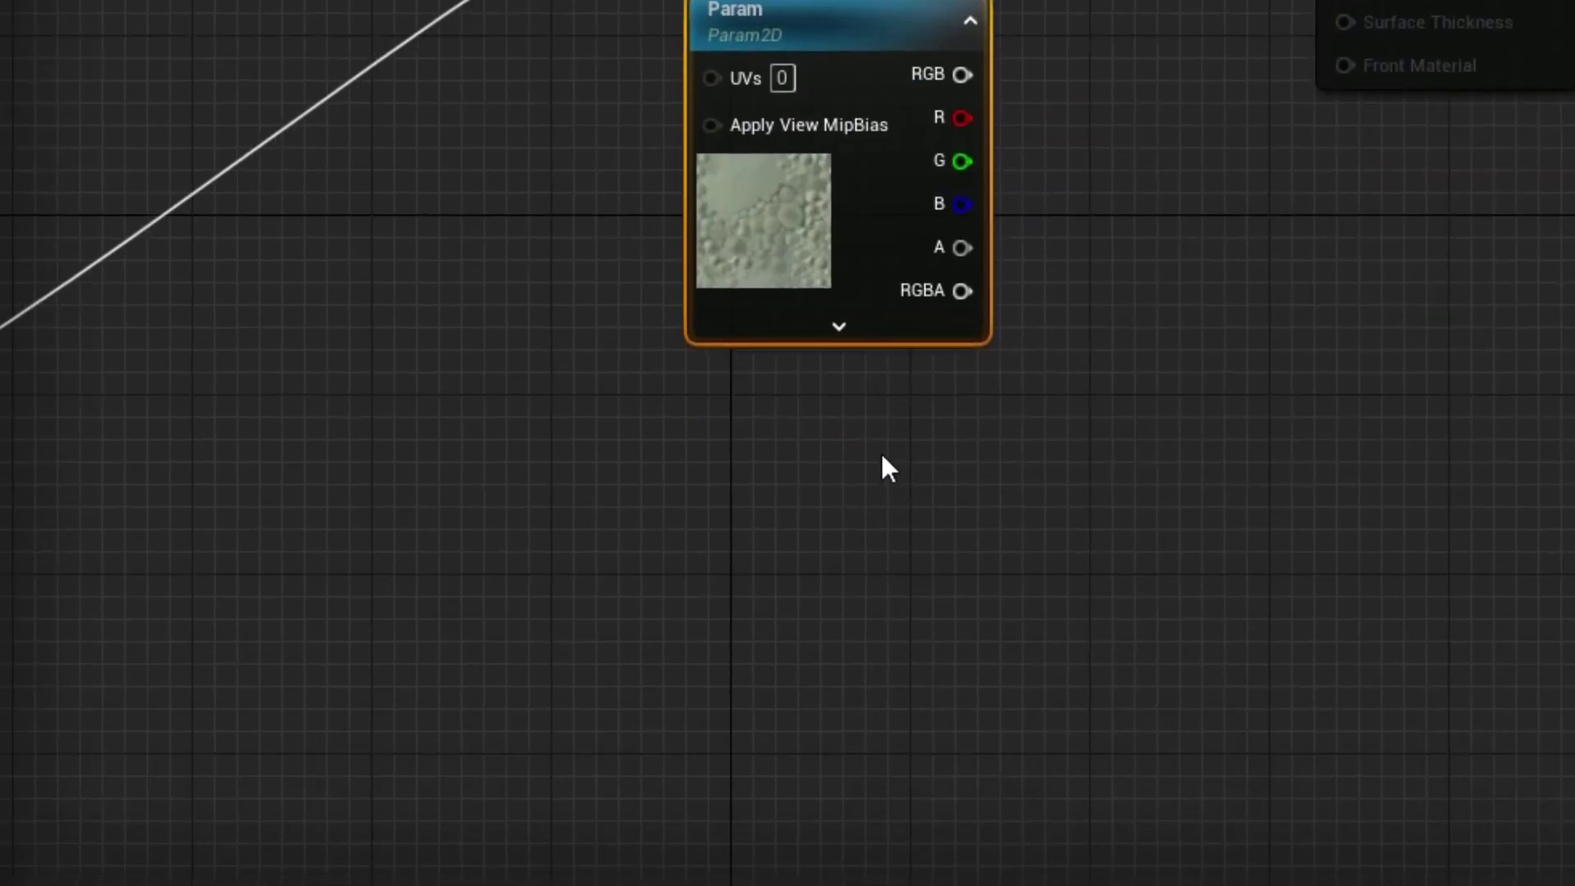
- Add a Constant3Vector node below the texture parameter node
{"action": "right_click", "coordinate": [882, 457]}
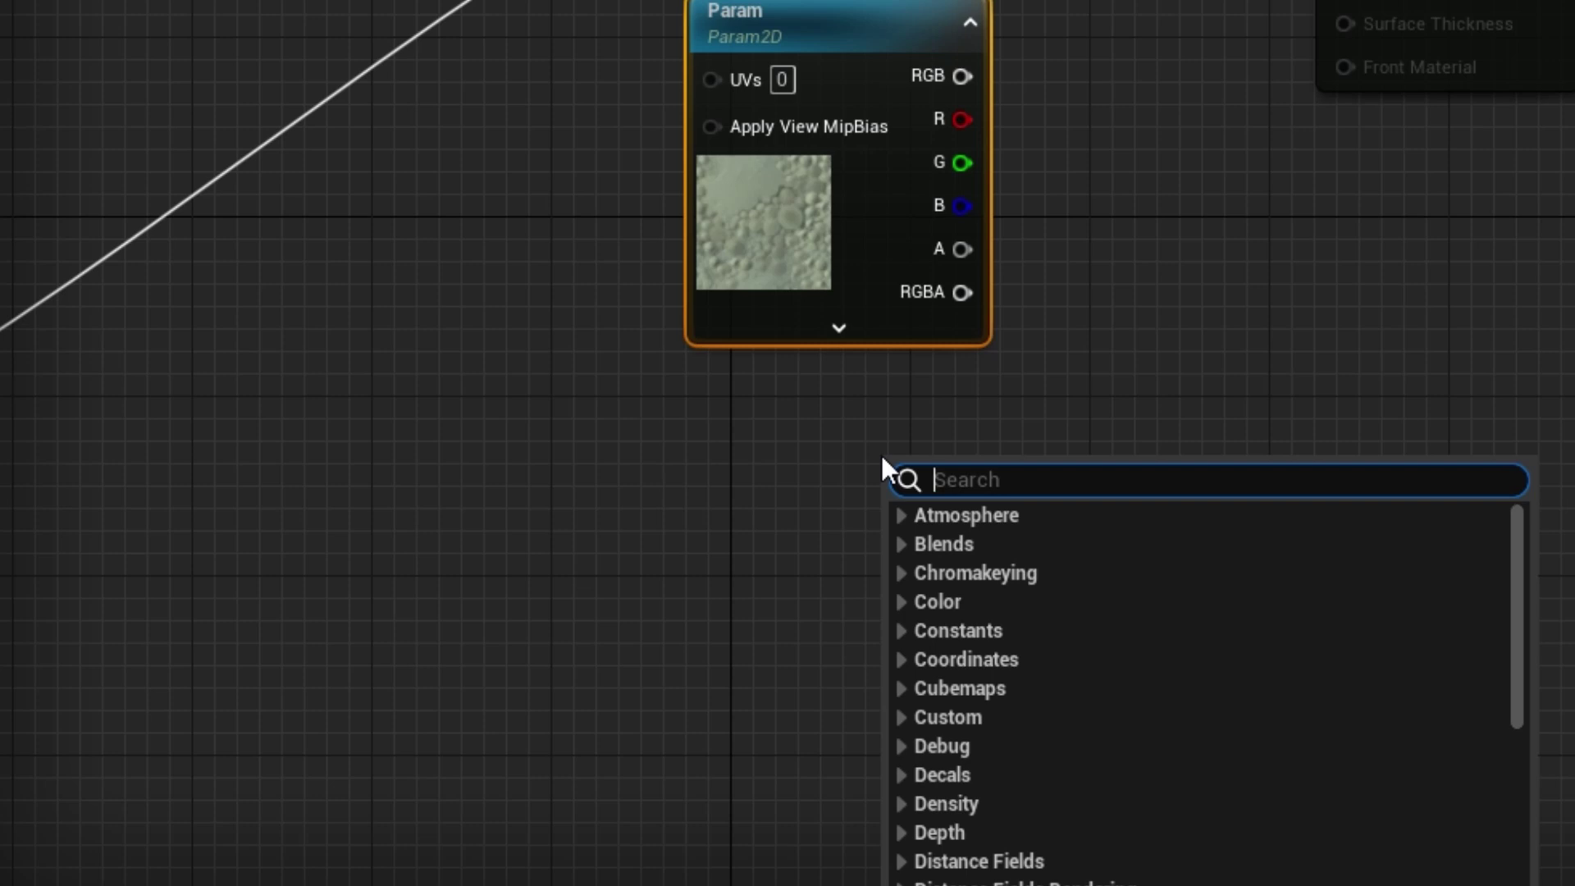
{"action": "type", "text": "vextor"}
{"action": "key", "text": "BackSpace"}
{"action": "key", "text": "BackSpace"}
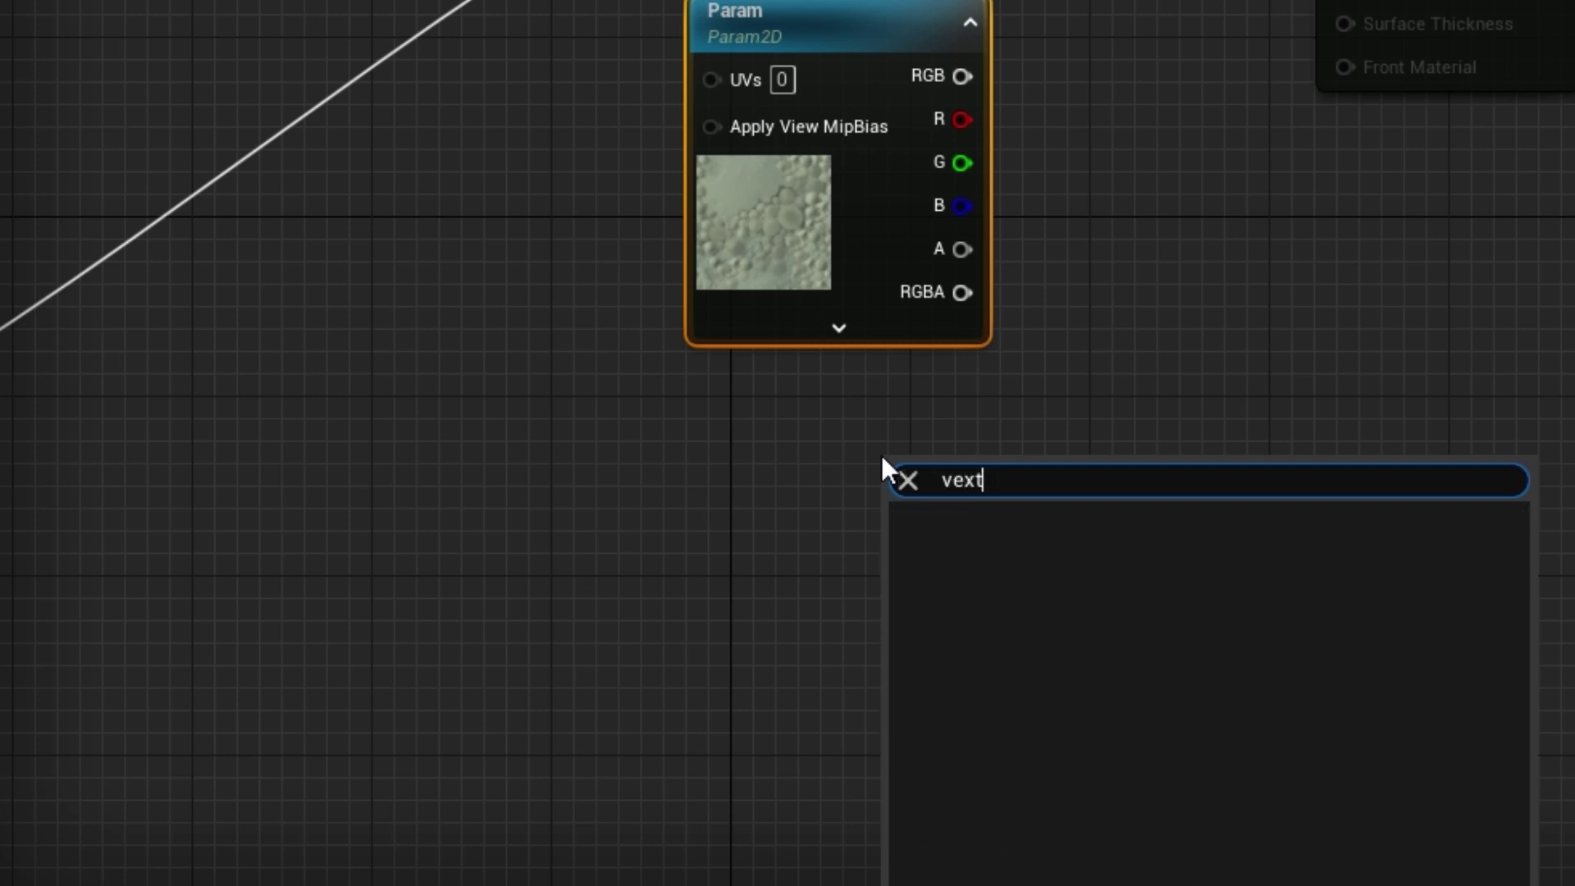
{"action": "key", "text": "BackSpace"}
{"action": "key", "text": "BackSpace"}
{"action": "type", "text": "ctor"}
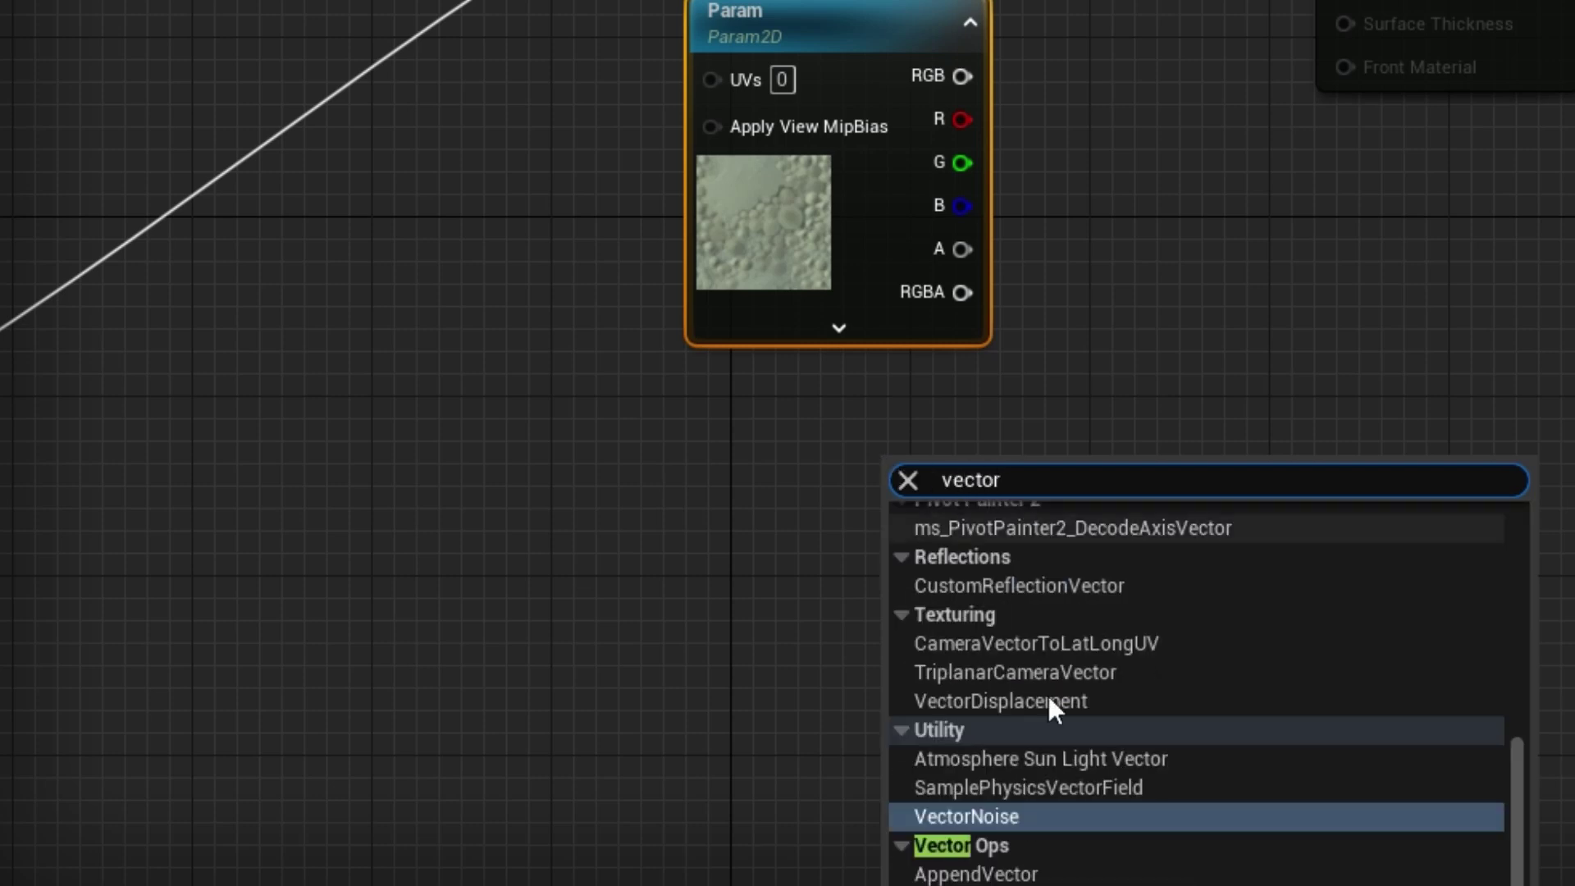
{"action": "left_click", "coordinate": [987, 507]}
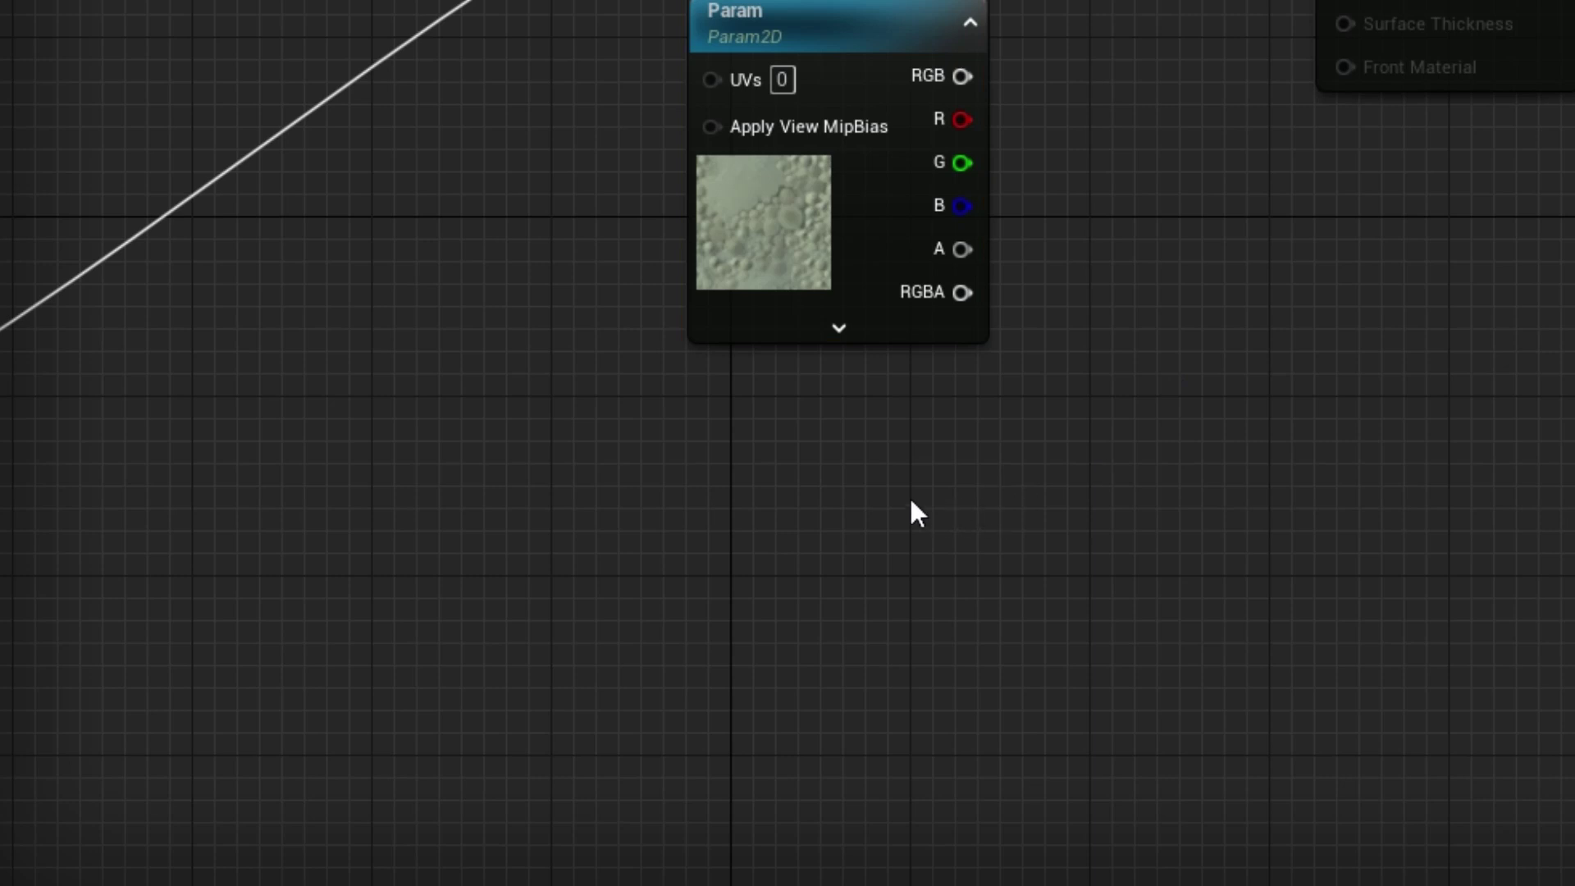
{"action": "left_click", "coordinate": [877, 492]}
{"action": "left_click_drag", "start_coordinate": [1048, 513], "coordinate": [872, 441]}
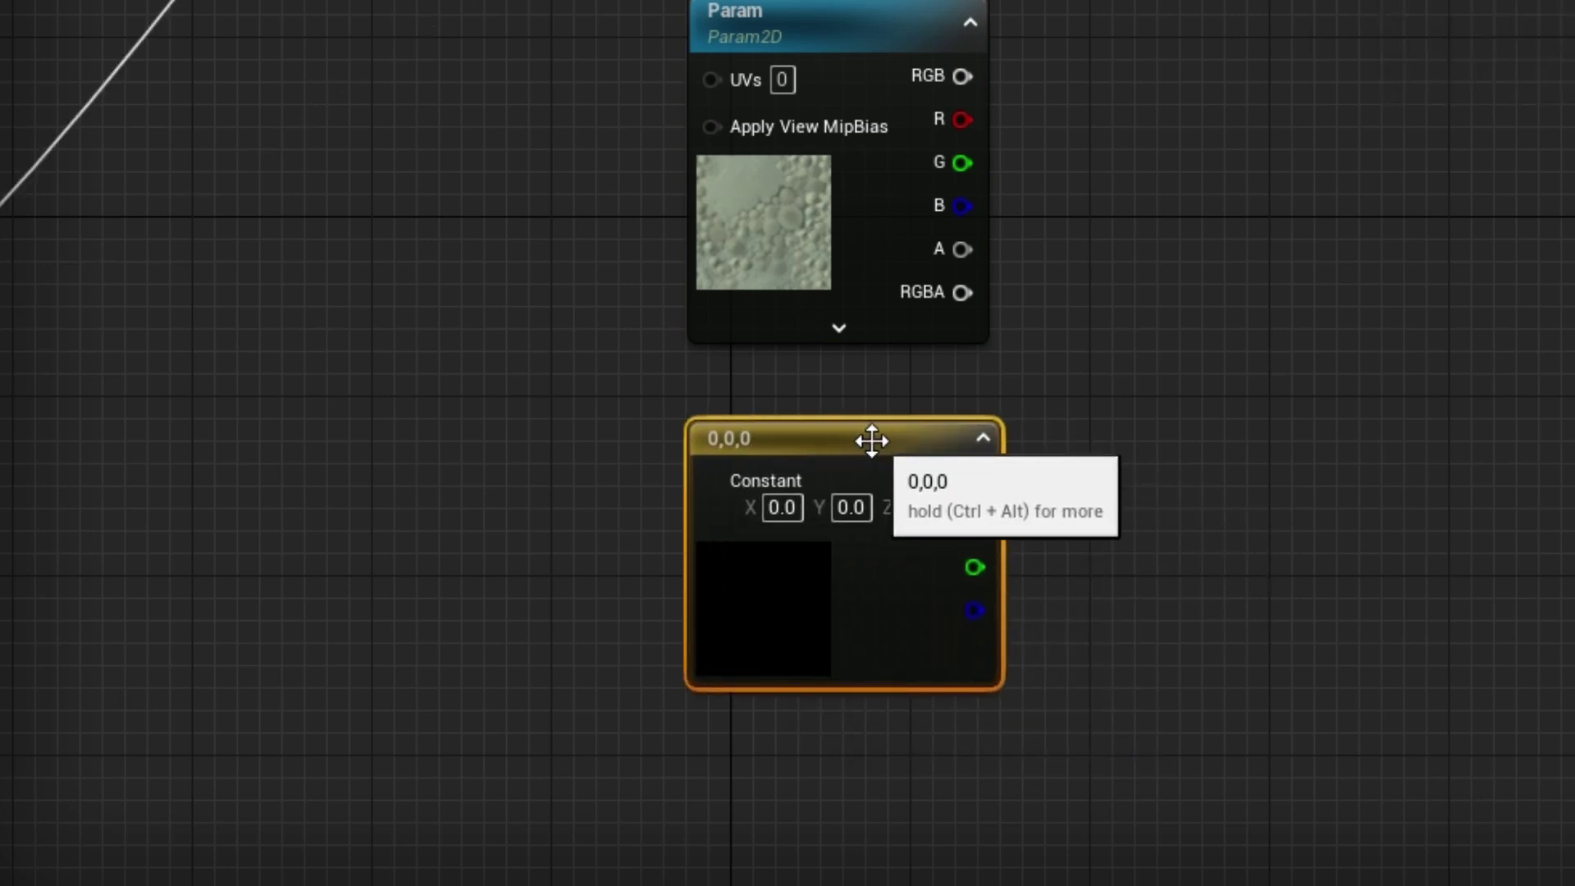
- Convert the constant vector into a parameter named SubsurfaceTint
{"action": "right_click", "coordinate": [872, 441]}
{"action": "left_click", "coordinate": [898, 507]}
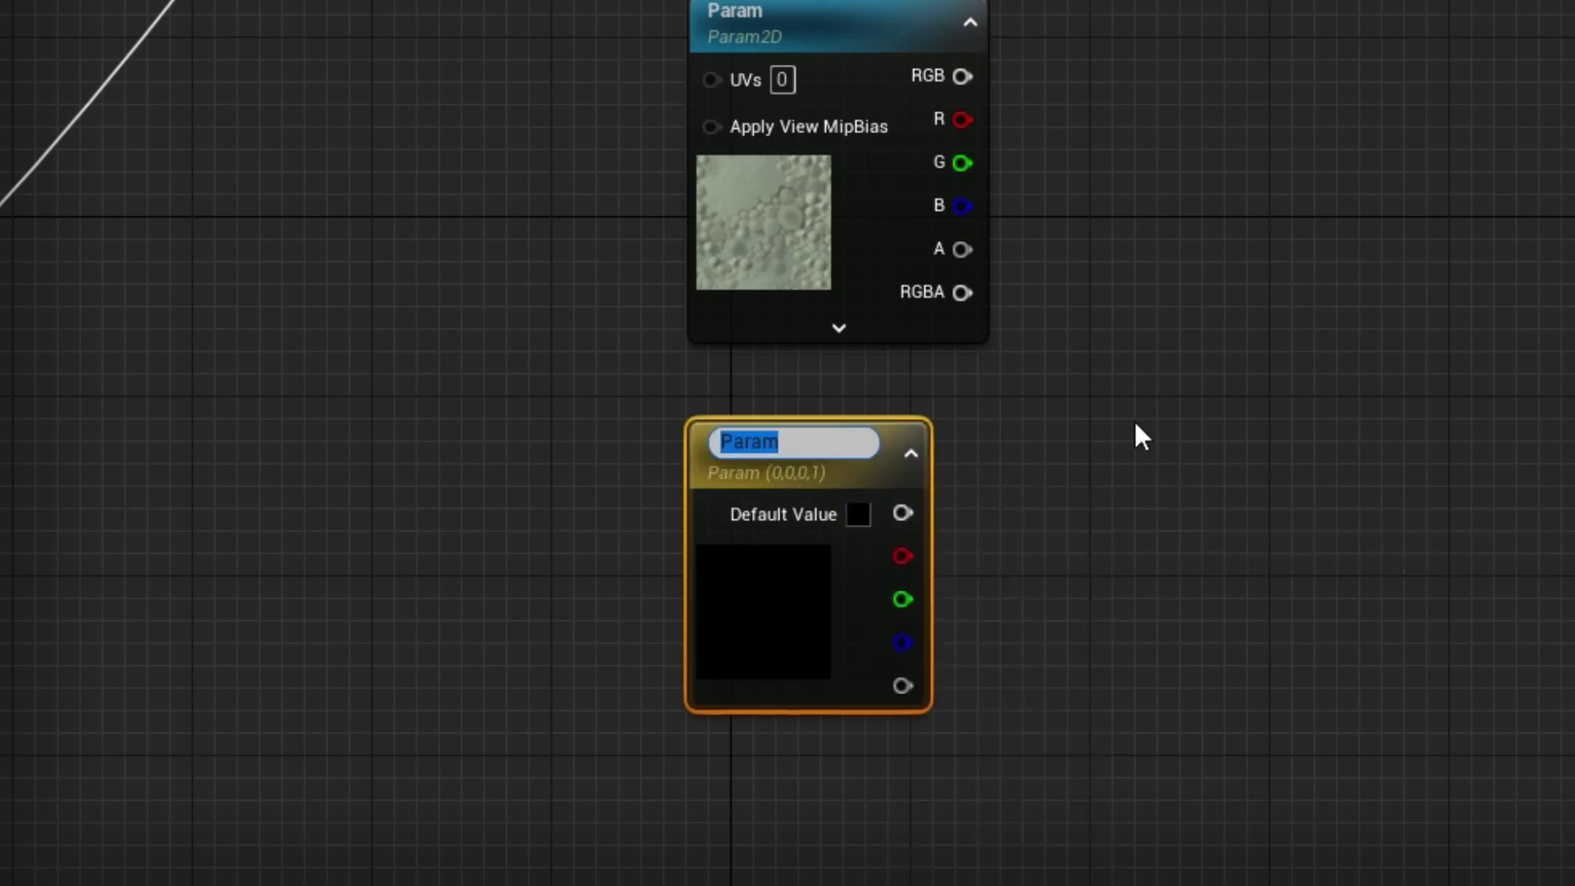
{"action": "type", "text": "Sub"}
{"action": "key", "text": "BackSpace"}
{"action": "key", "text": "BackSpace"}
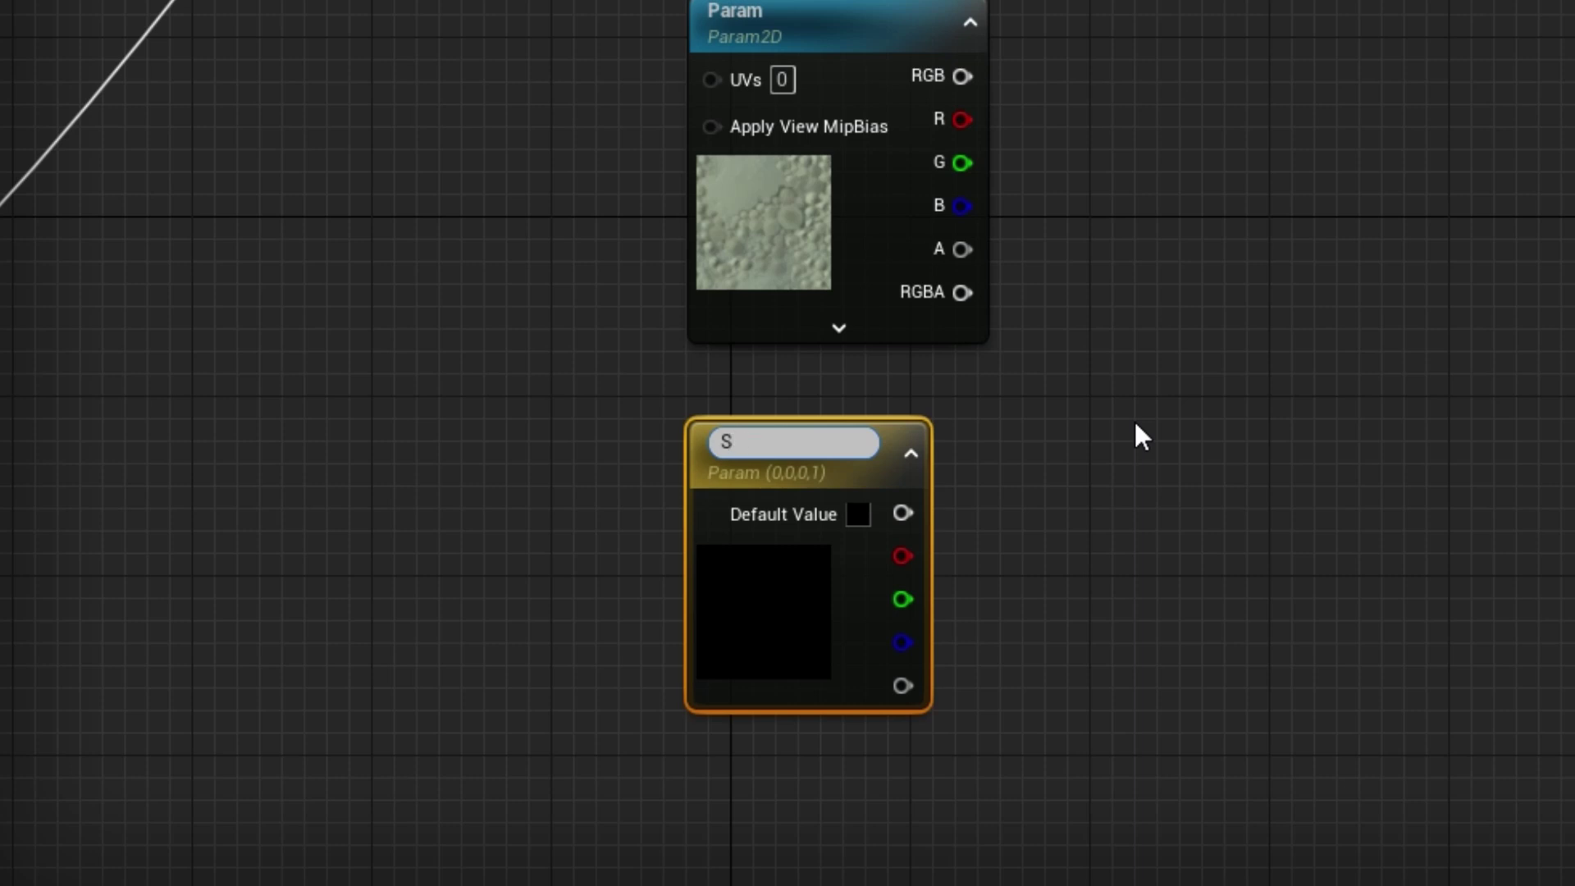
{"action": "type", "text": "ub"}
{"action": "type", "text": "surface"}
{"action": "type", "text": "Thick"}
{"action": "key", "text": "BackSpace"}
{"action": "key", "text": "BackSpace"}
{"action": "key", "text": "BackSpace"}
{"action": "key", "text": "BackSpace"}
{"action": "type", "text": "int"}
{"action": "key", "text": "Return"}
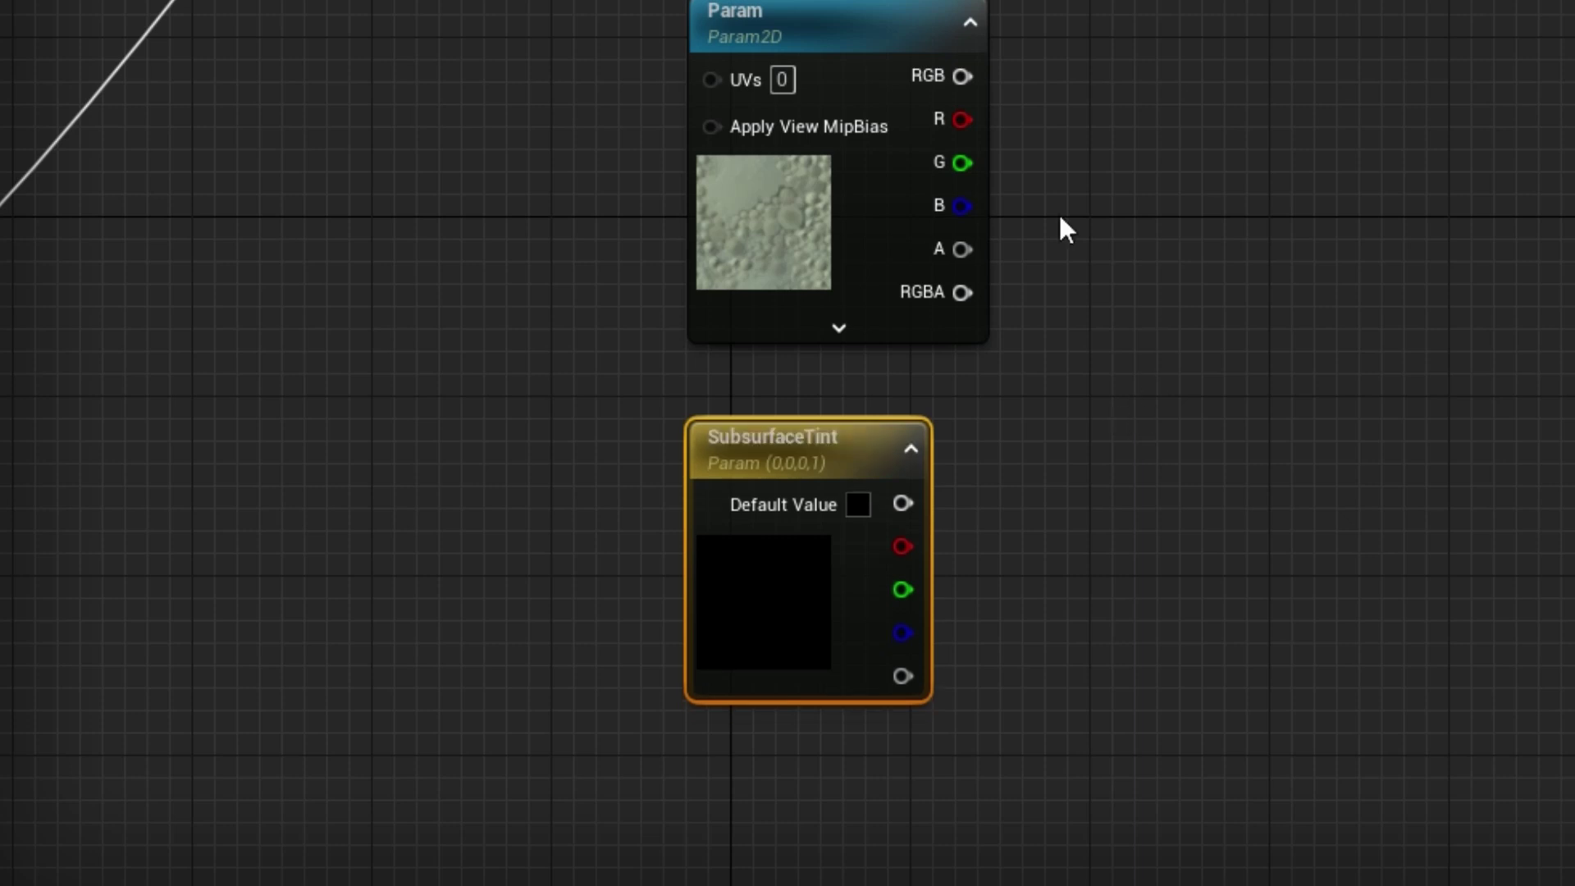
- Rename the texture parameter to SubsurfaceTexture and group it under 01 - Input Textures
{"action": "left_click", "coordinate": [742, 10]}
{"action": "key", "text": "ctrl+space"}
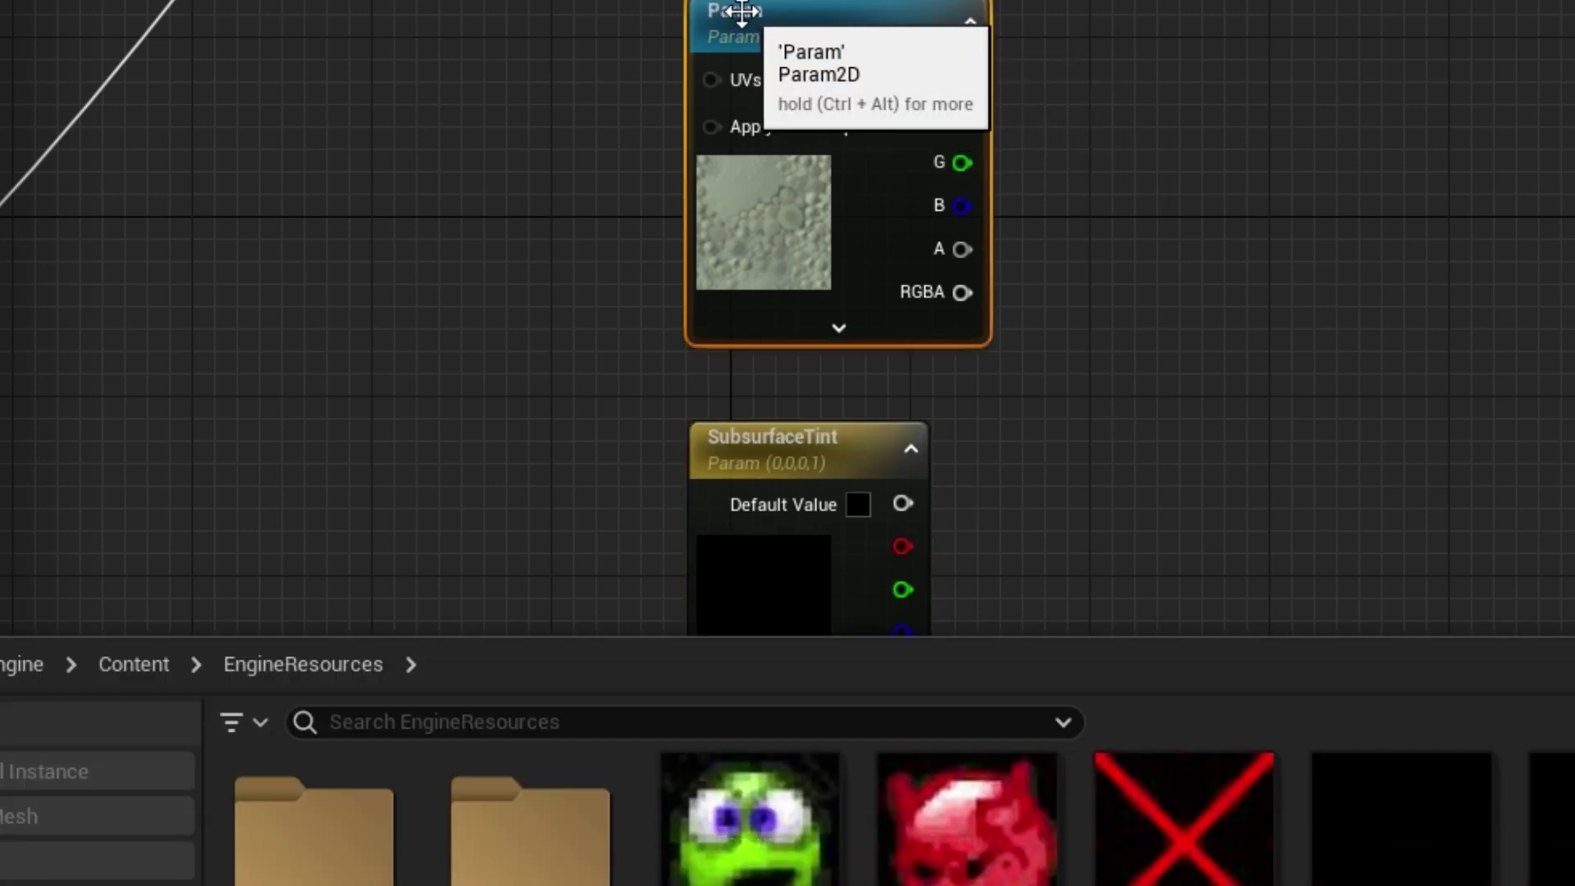
{"action": "key", "text": "ctrl+space"}
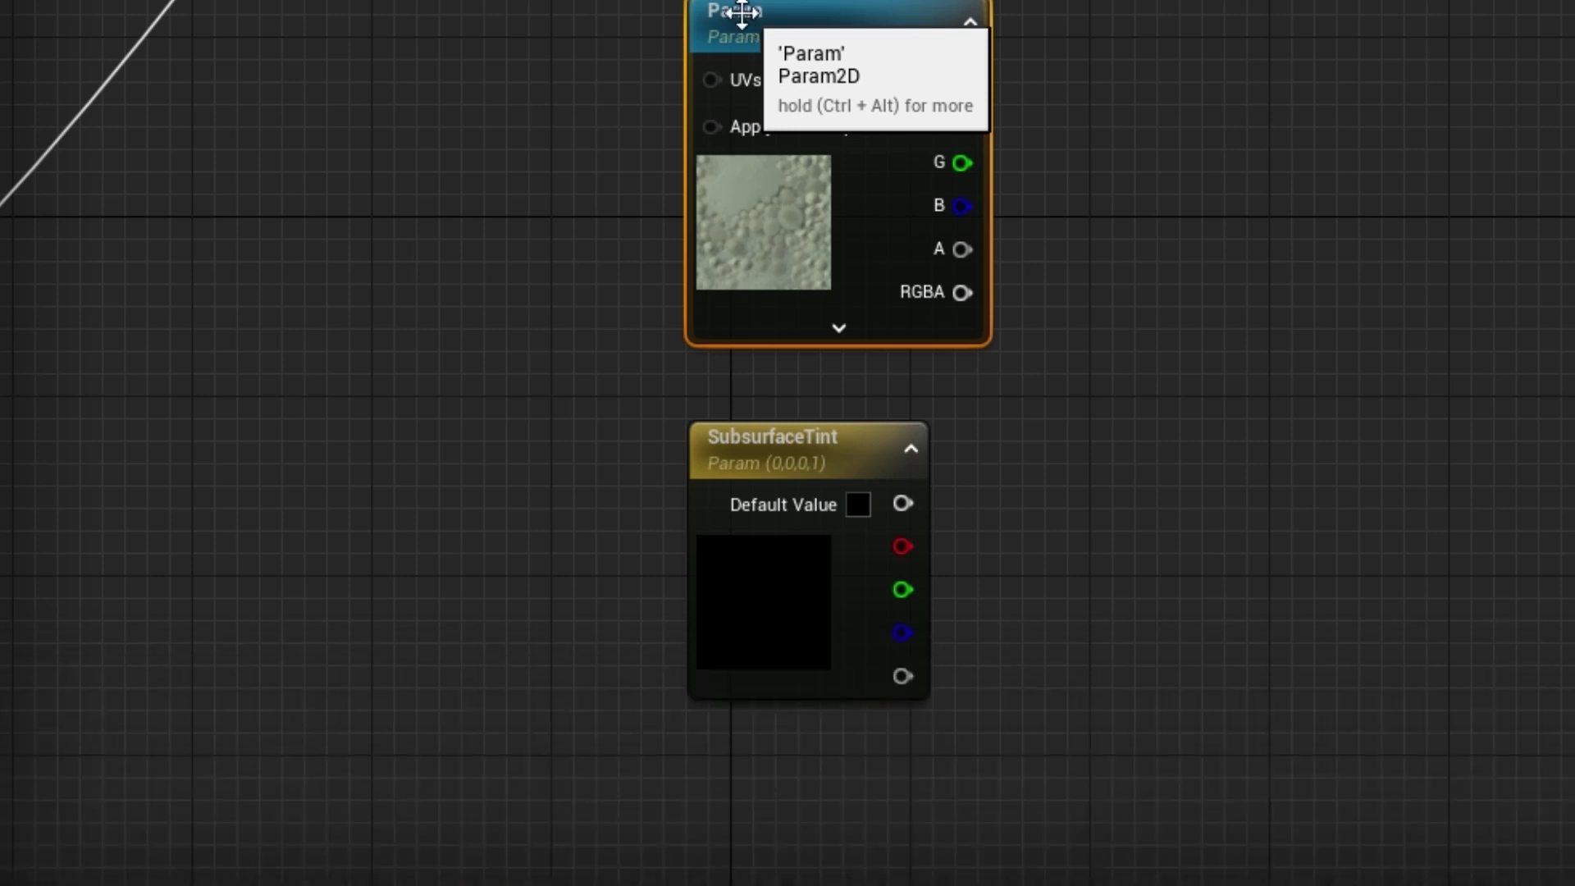
{"action": "double_click", "coordinate": [742, 11]}
{"action": "type", "text": "Subsur"}
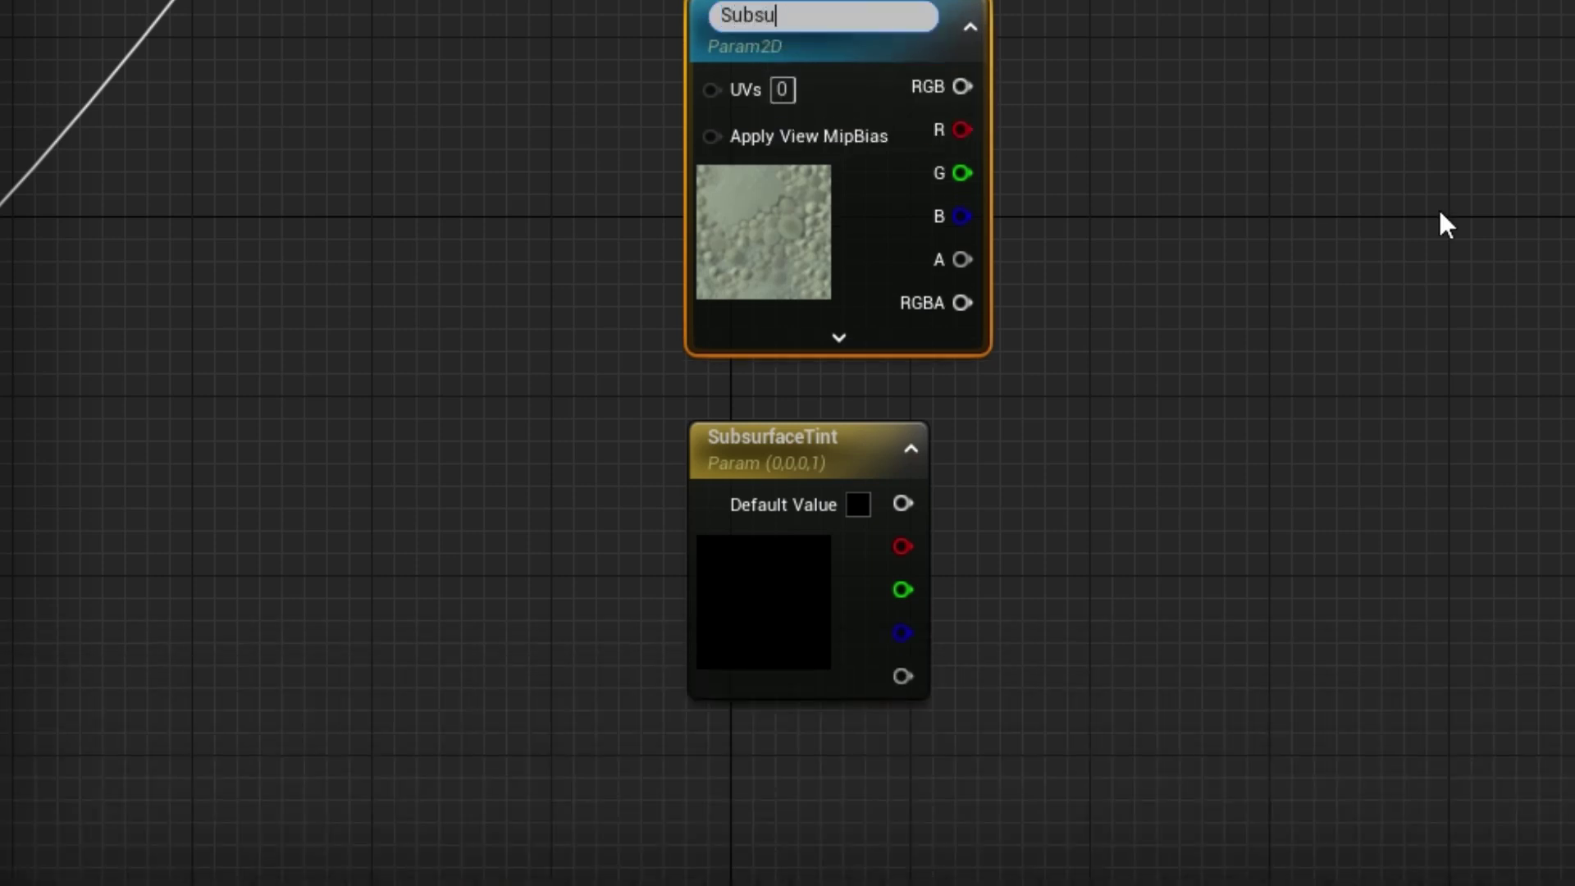
{"action": "type", "text": "faceTexture"}
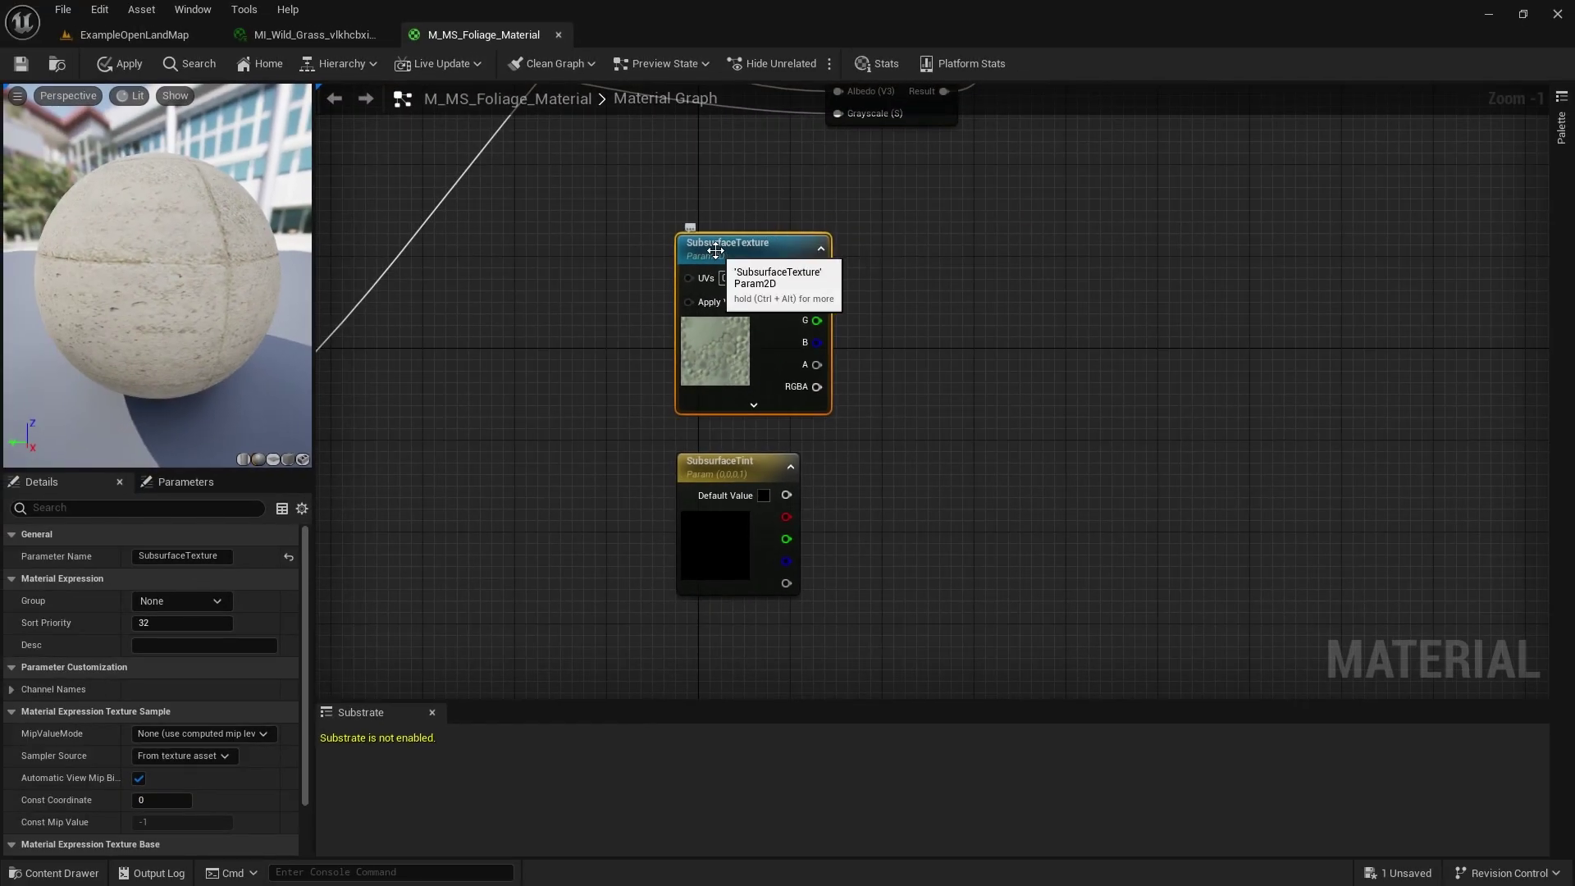
{"action": "left_click", "coordinate": [220, 602]}
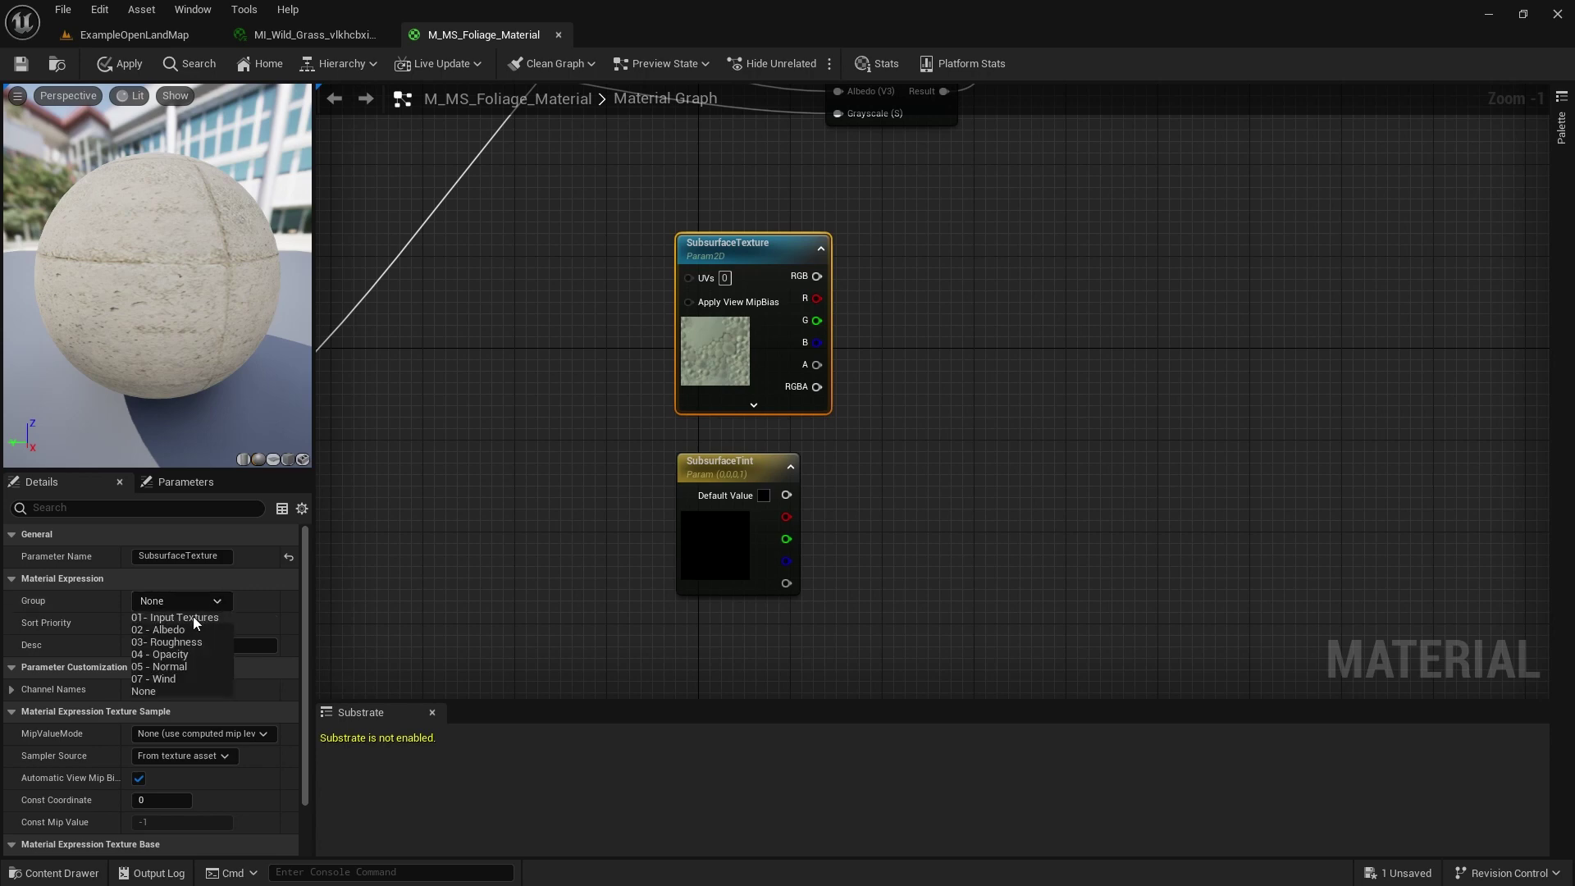
{"action": "left_click", "coordinate": [190, 618]}
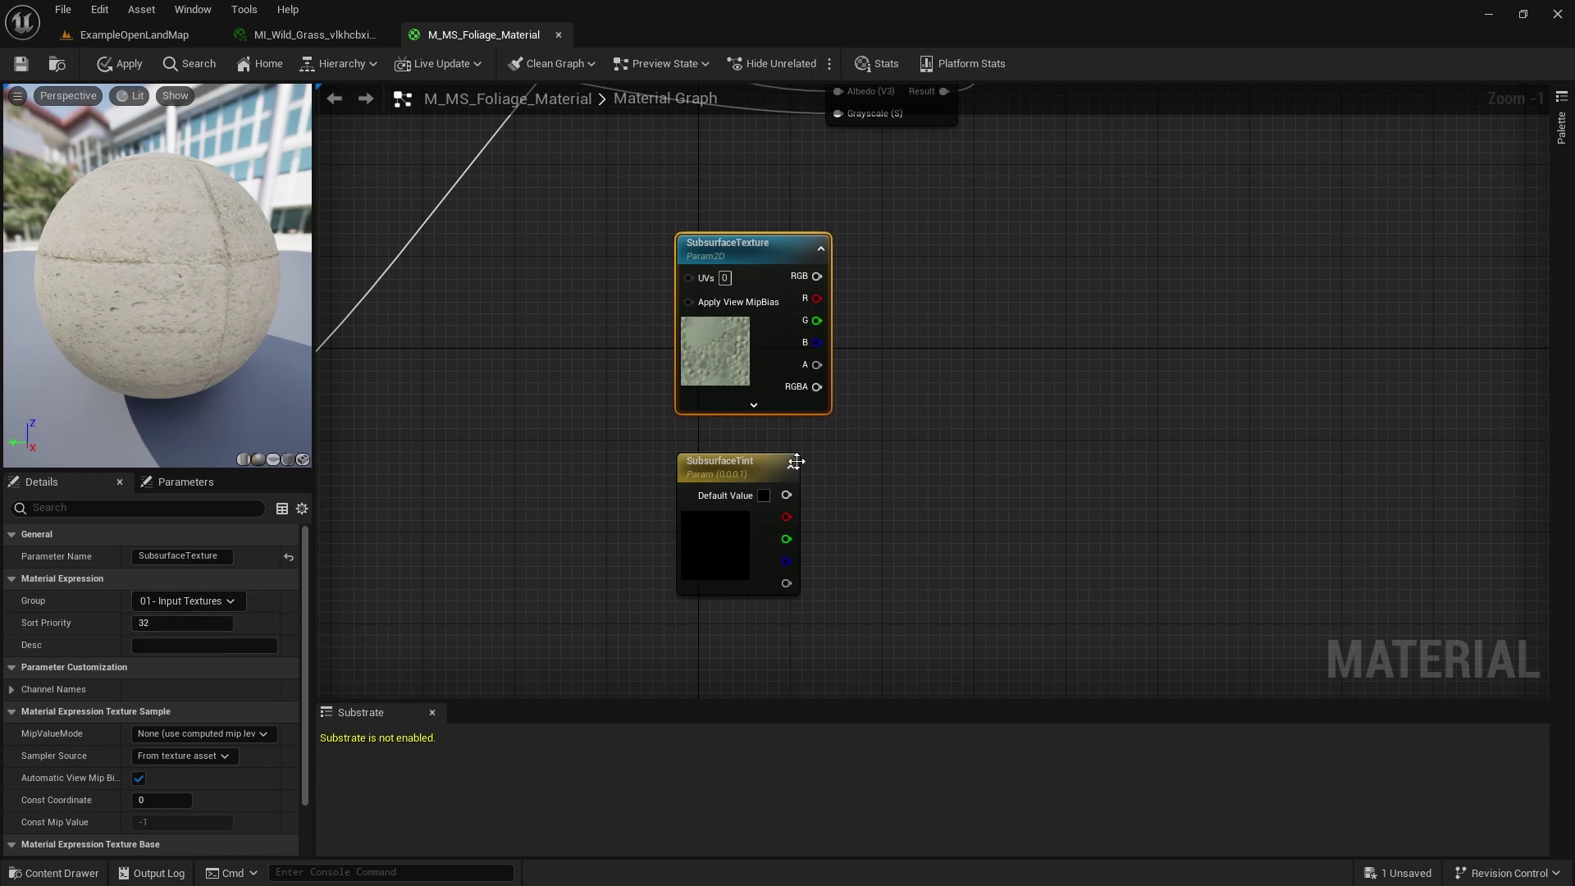
- Put the SubsurfaceTint parameter in the 02 - Albedo group
{"action": "left_click", "coordinate": [754, 462]}
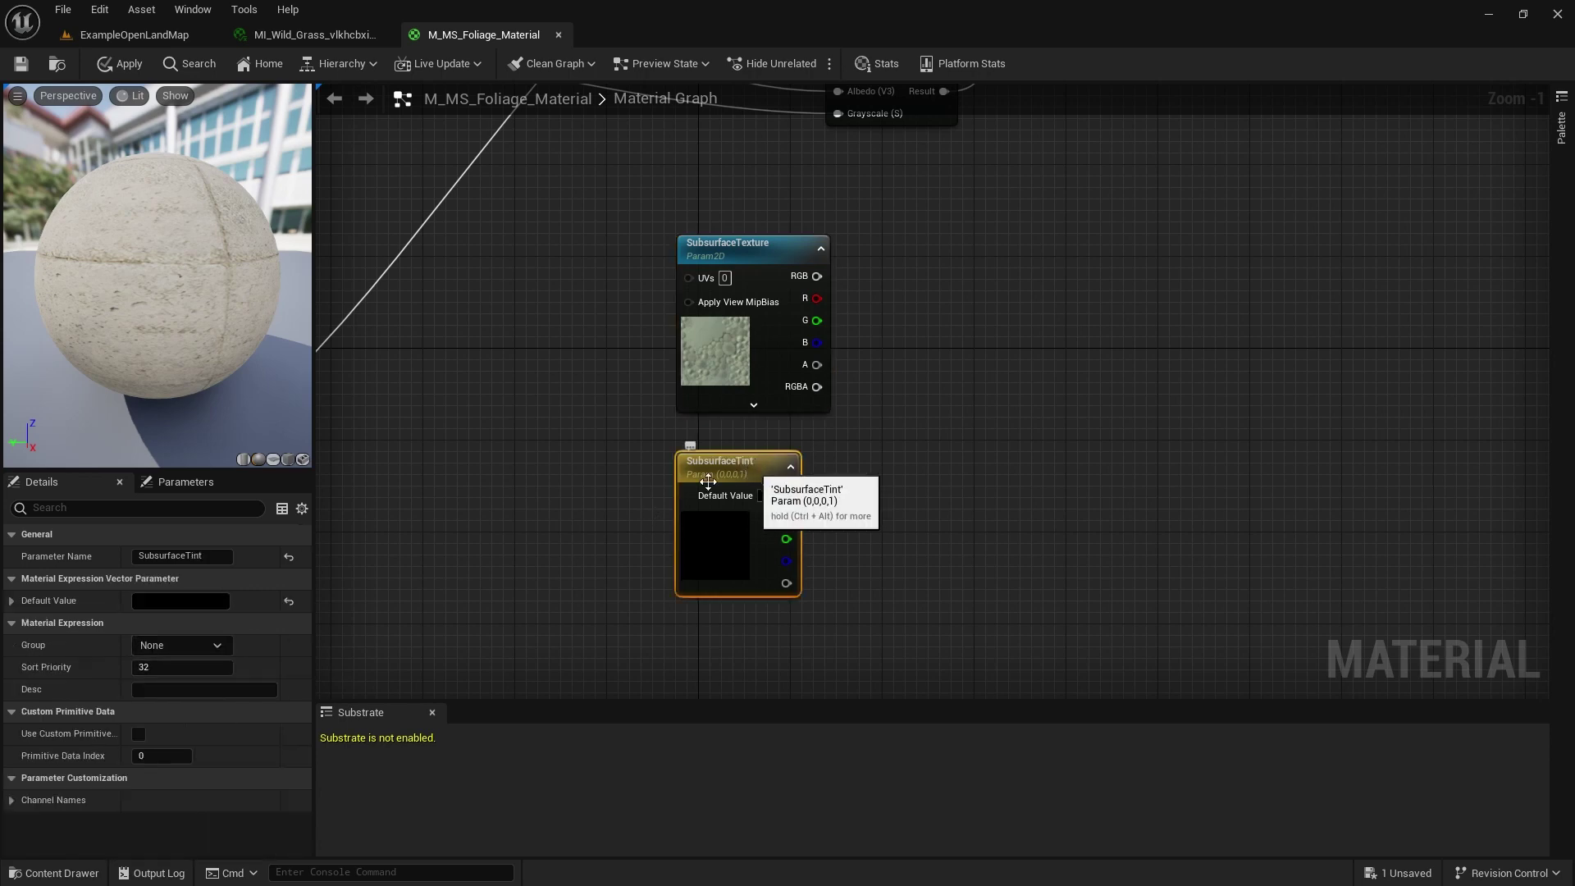
{"action": "left_click", "coordinate": [193, 646]}
{"action": "left_click", "coordinate": [178, 678]}
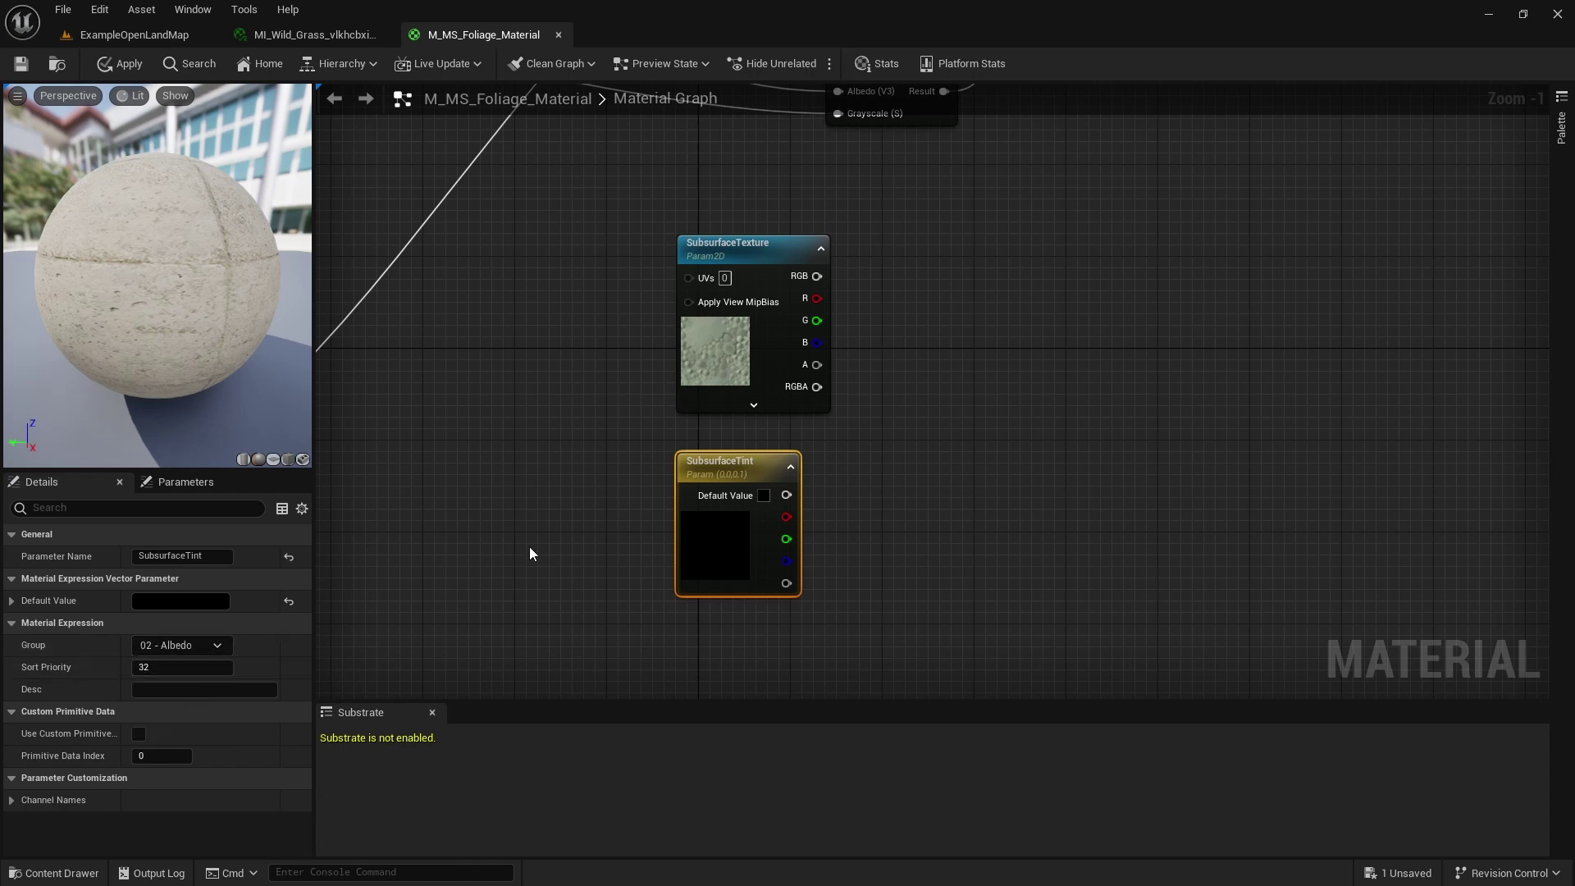
{"action": "right_click_drag", "start_coordinate": [867, 451], "coordinate": [744, 498]}
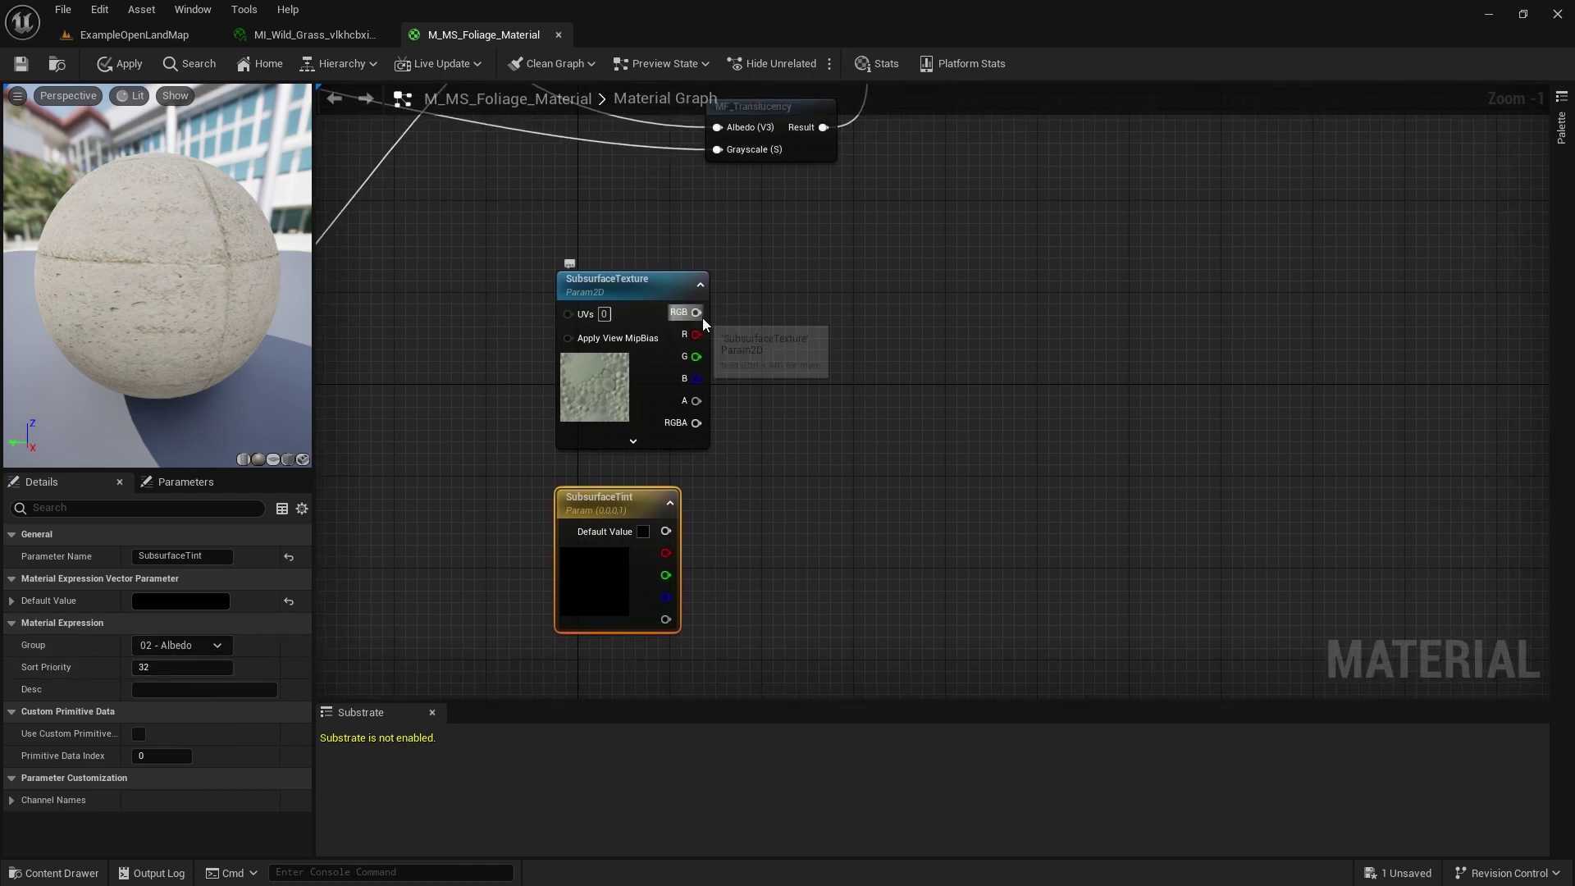
- Multiply SubsurfaceTexture's RGB by SubsurfaceTint with a new Multiply node
{"action": "left_click_drag", "start_coordinate": [698, 312], "coordinate": [776, 368]}
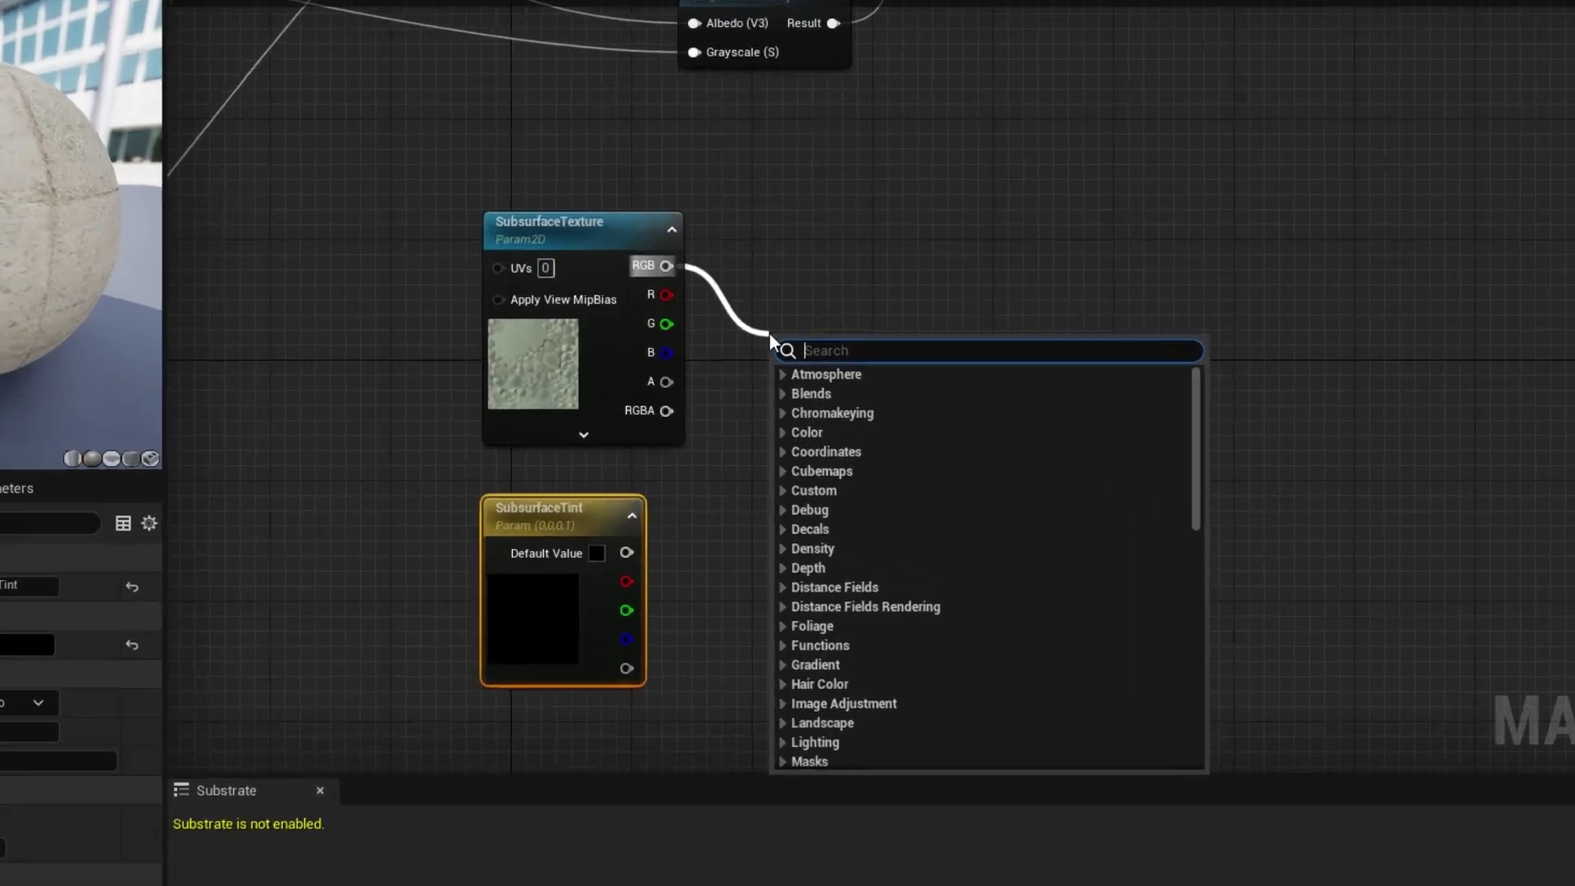
{"action": "type", "text": "*"}
{"action": "key", "text": "Return"}
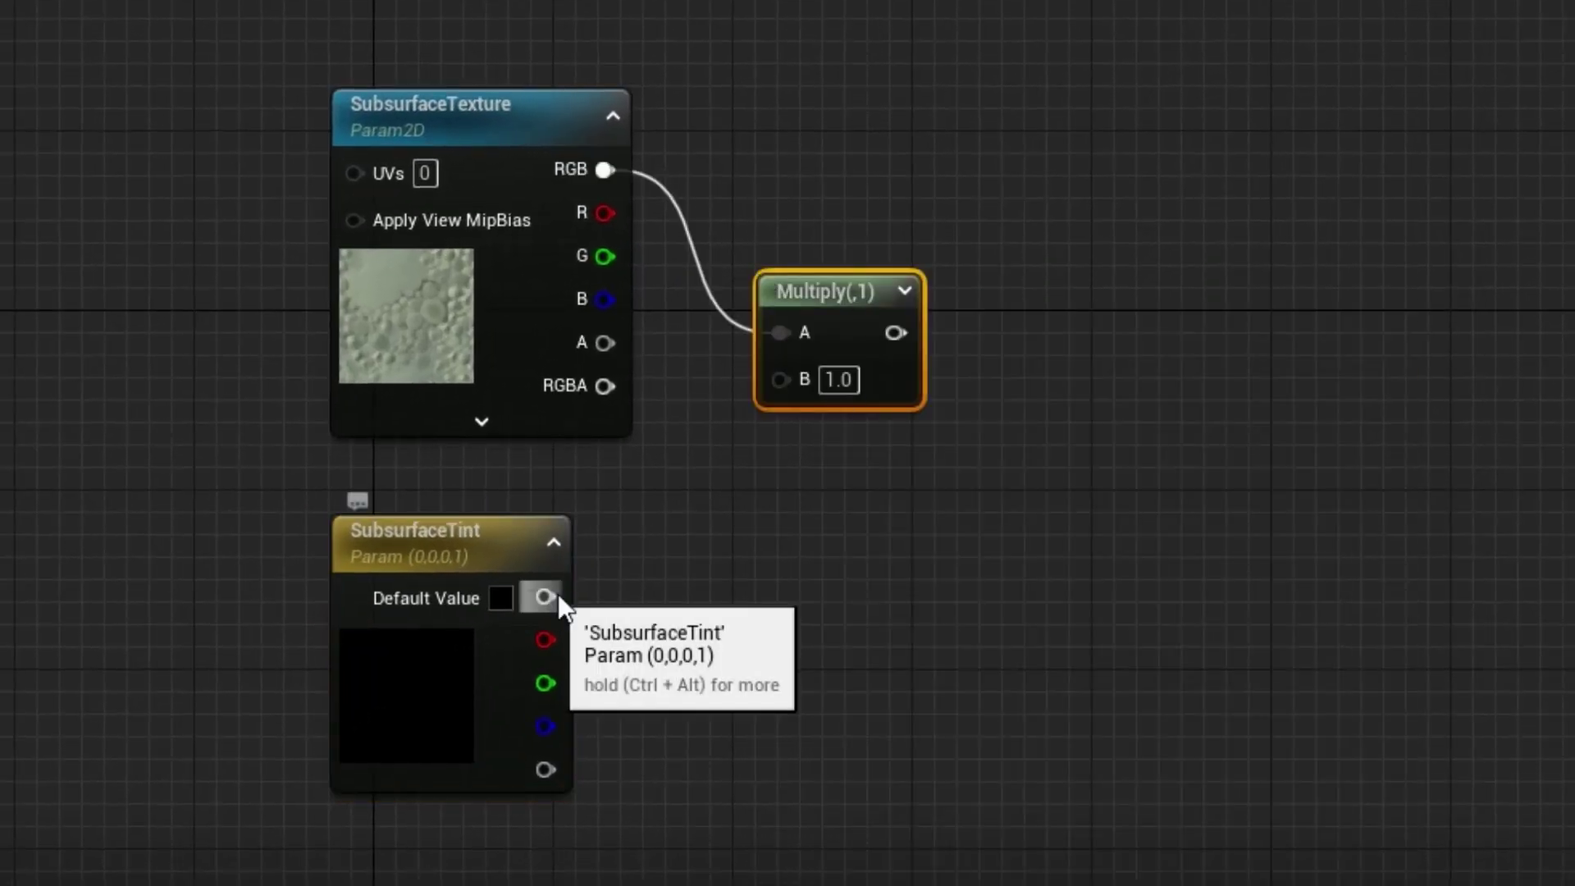
{"action": "left_click_drag", "start_coordinate": [546, 597], "coordinate": [784, 378]}
- Wire the Multiply output into Subsurface Color in place of MF_Translucency
{"action": "left_click_drag", "start_coordinate": [457, 46], "coordinate": [809, 678]}
{"action": "left_click_drag", "start_coordinate": [831, 291], "coordinate": [587, 217]}
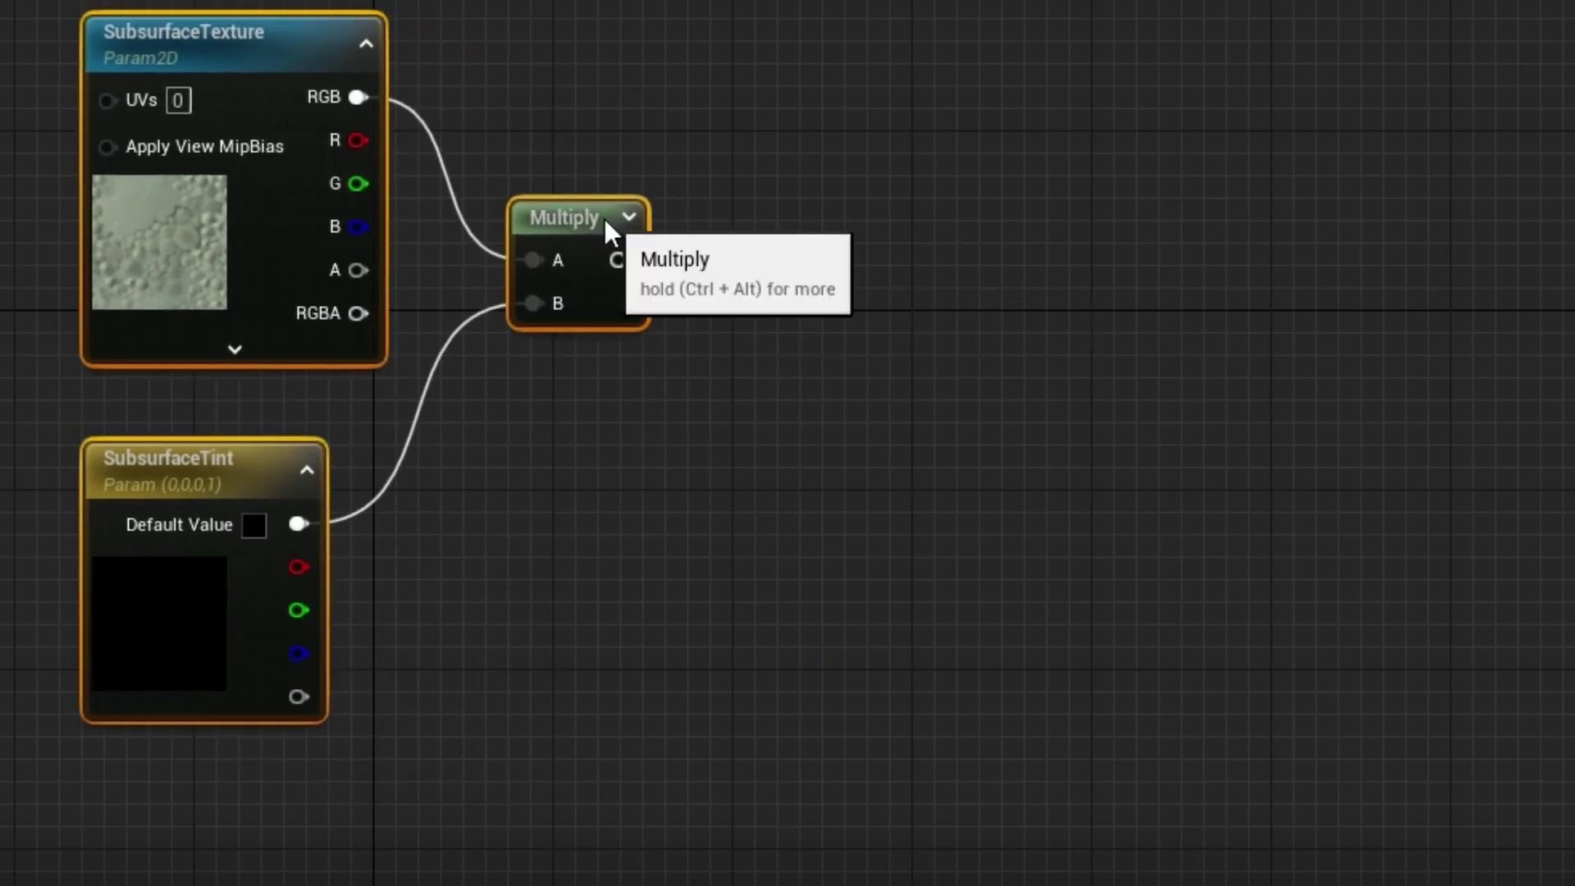
{"action": "right_click_drag", "start_coordinate": [604, 220], "coordinate": [842, 235]}
{"action": "right_click_drag", "start_coordinate": [1040, 35], "coordinate": [837, 492]}
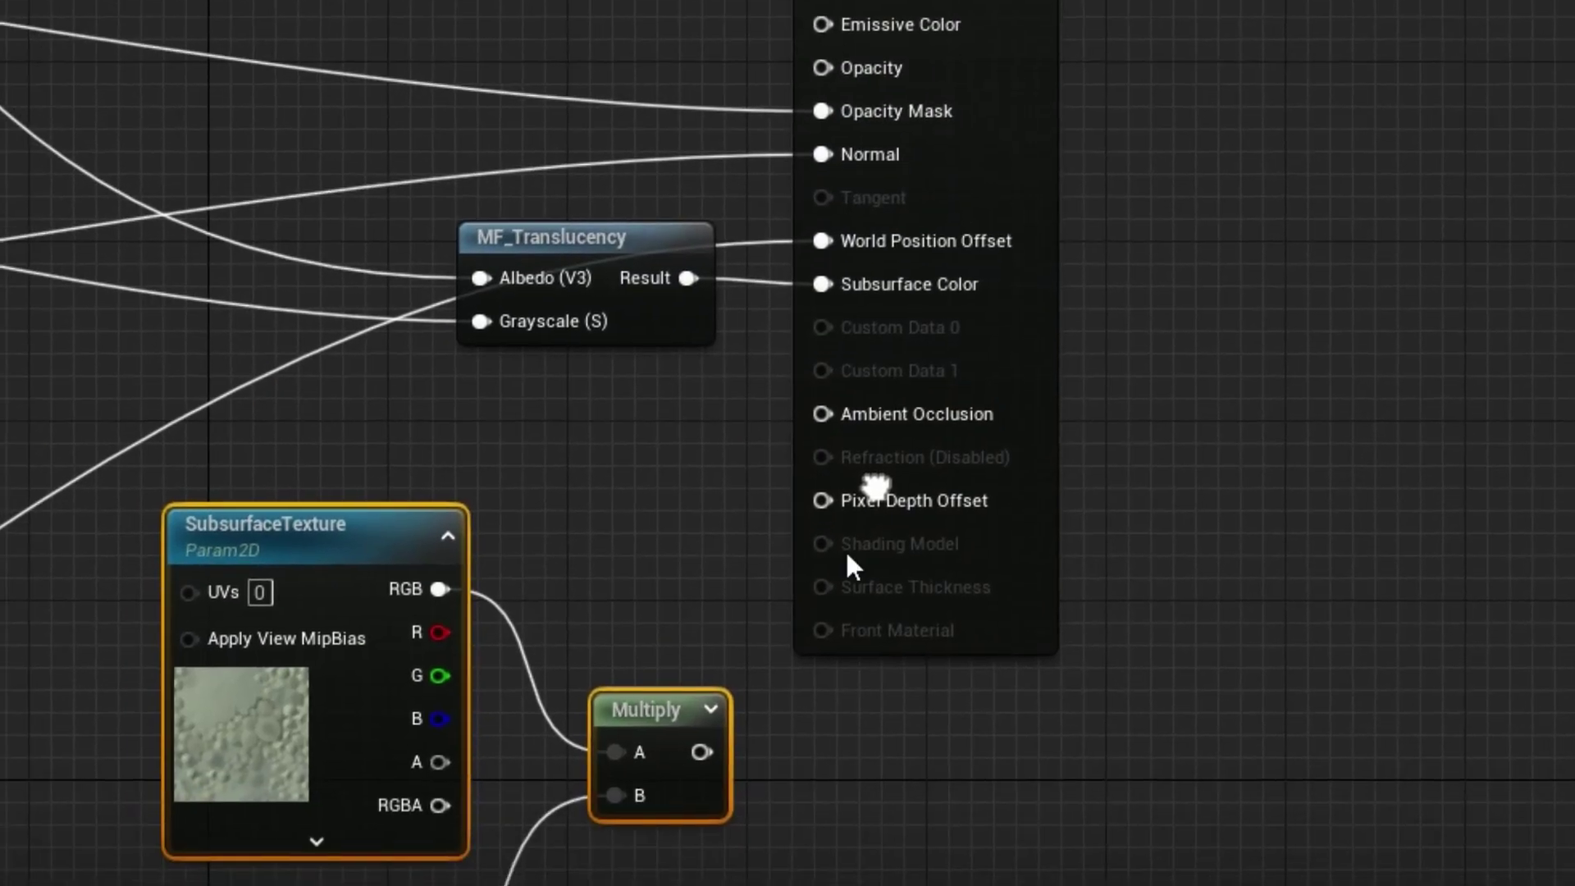
{"action": "left_click_drag", "start_coordinate": [701, 752], "coordinate": [830, 291]}
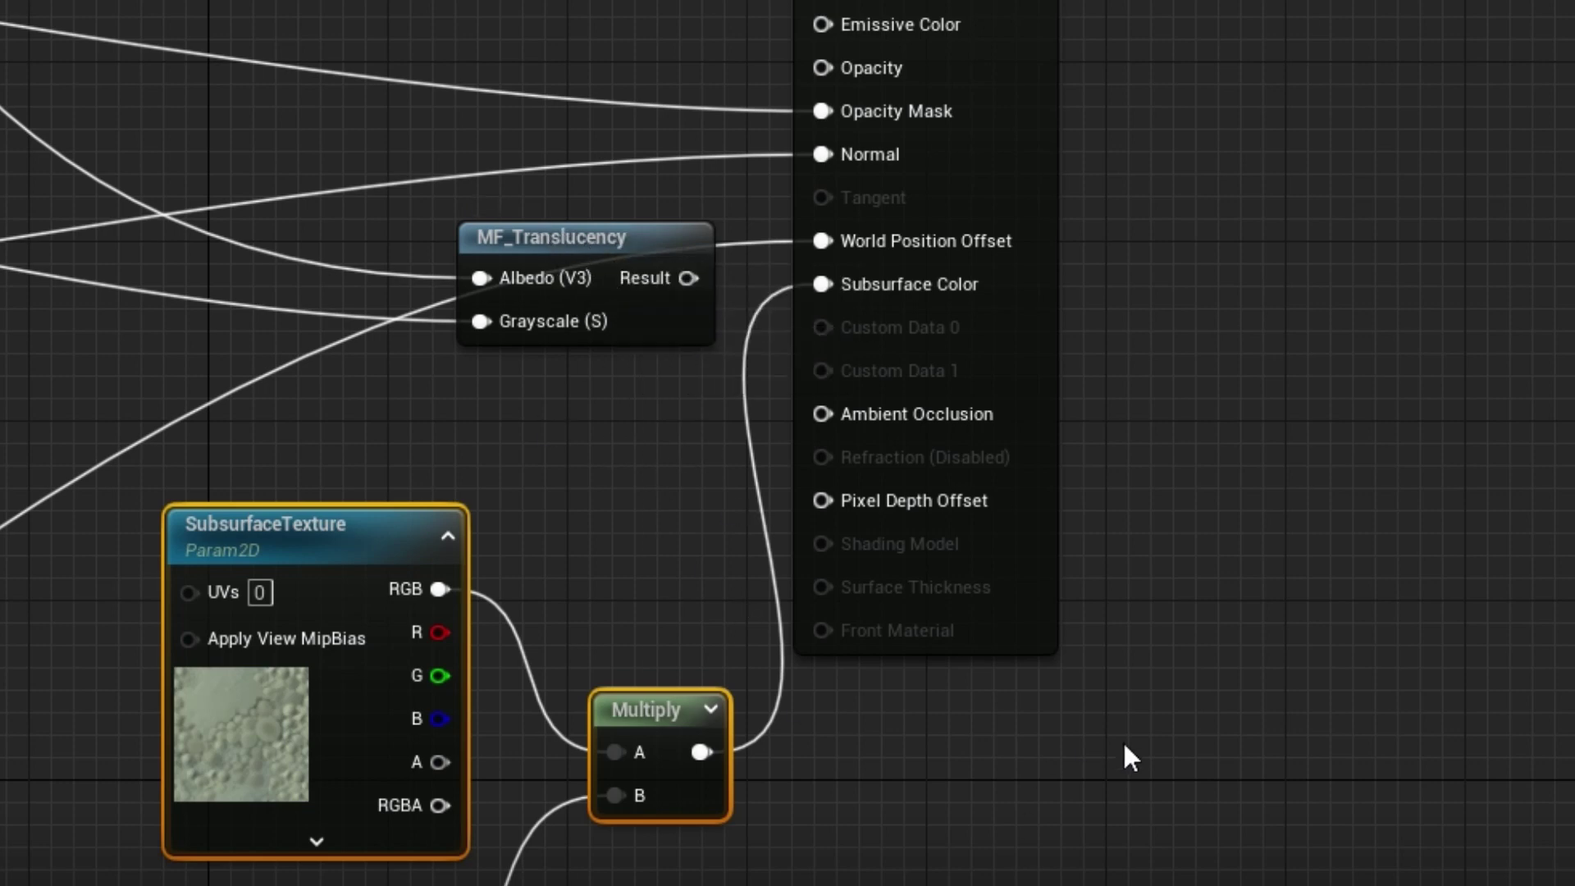
{"action": "right_click_drag", "start_coordinate": [1124, 748], "coordinate": [1363, 288]}
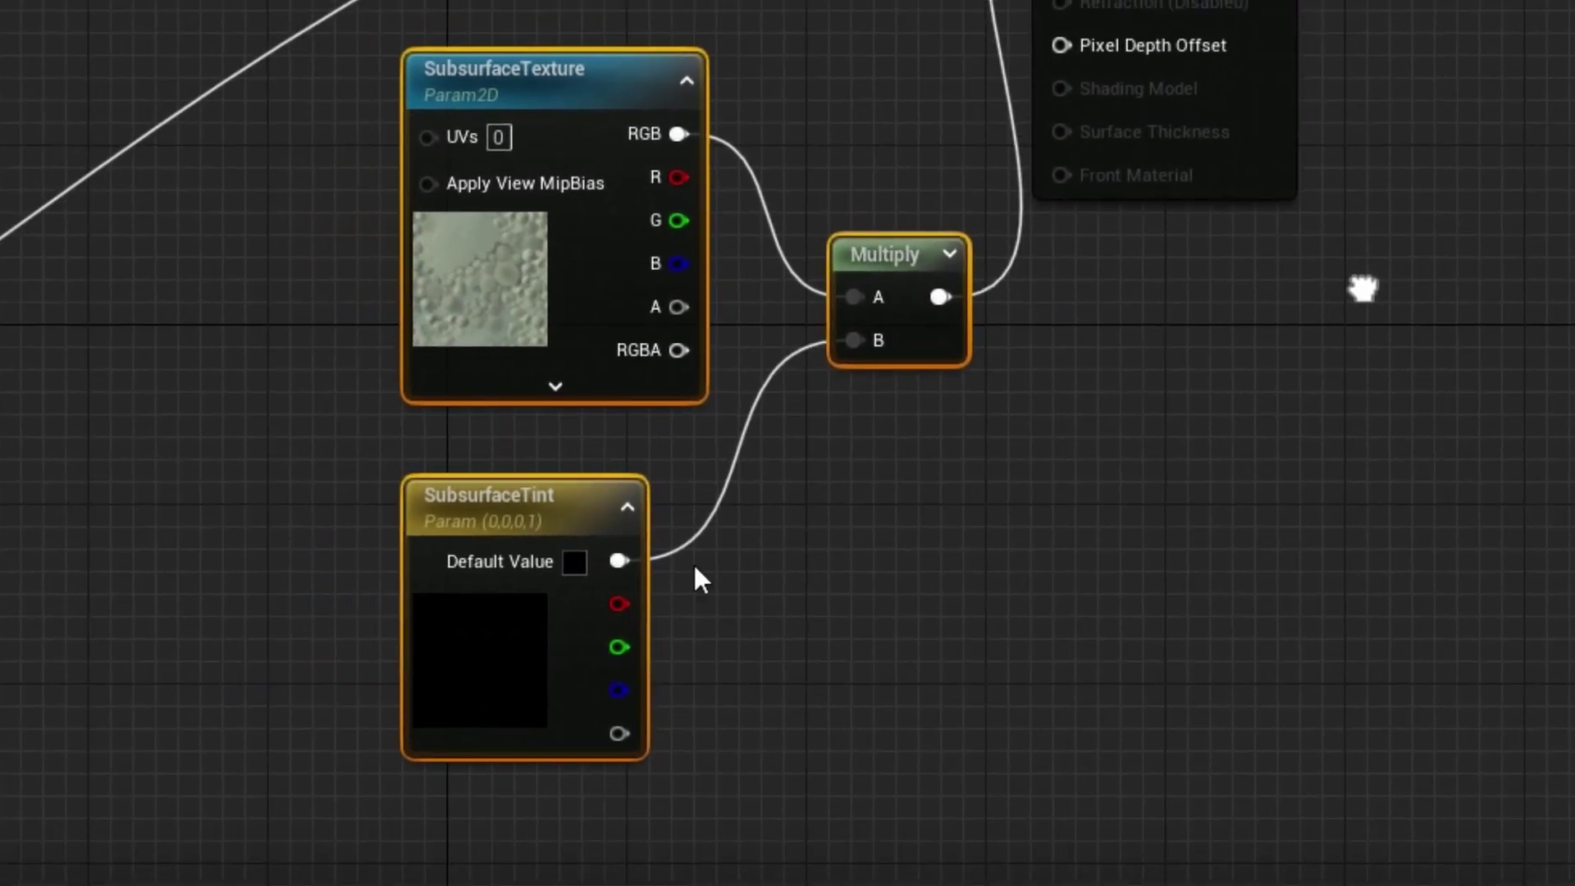
{"action": "left_click", "coordinate": [544, 493]}
- Default SubsurfaceTint to white, apply M_MS_Foliage_Material and close its editor
{"action": "left_click", "coordinate": [153, 609]}
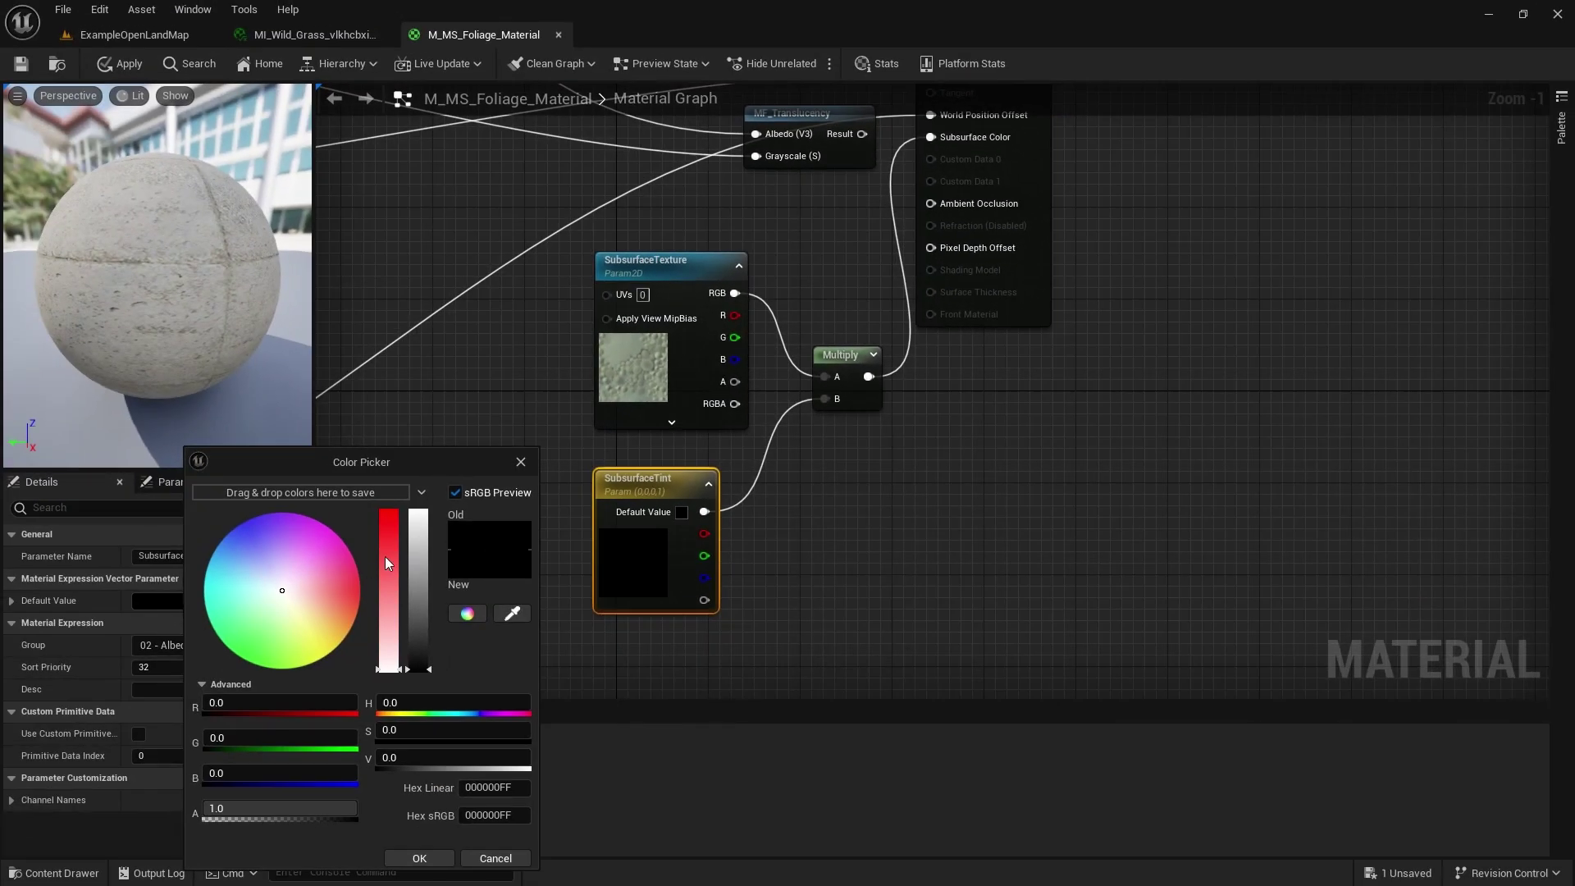
{"action": "left_click_drag", "start_coordinate": [420, 669], "coordinate": [426, 502]}
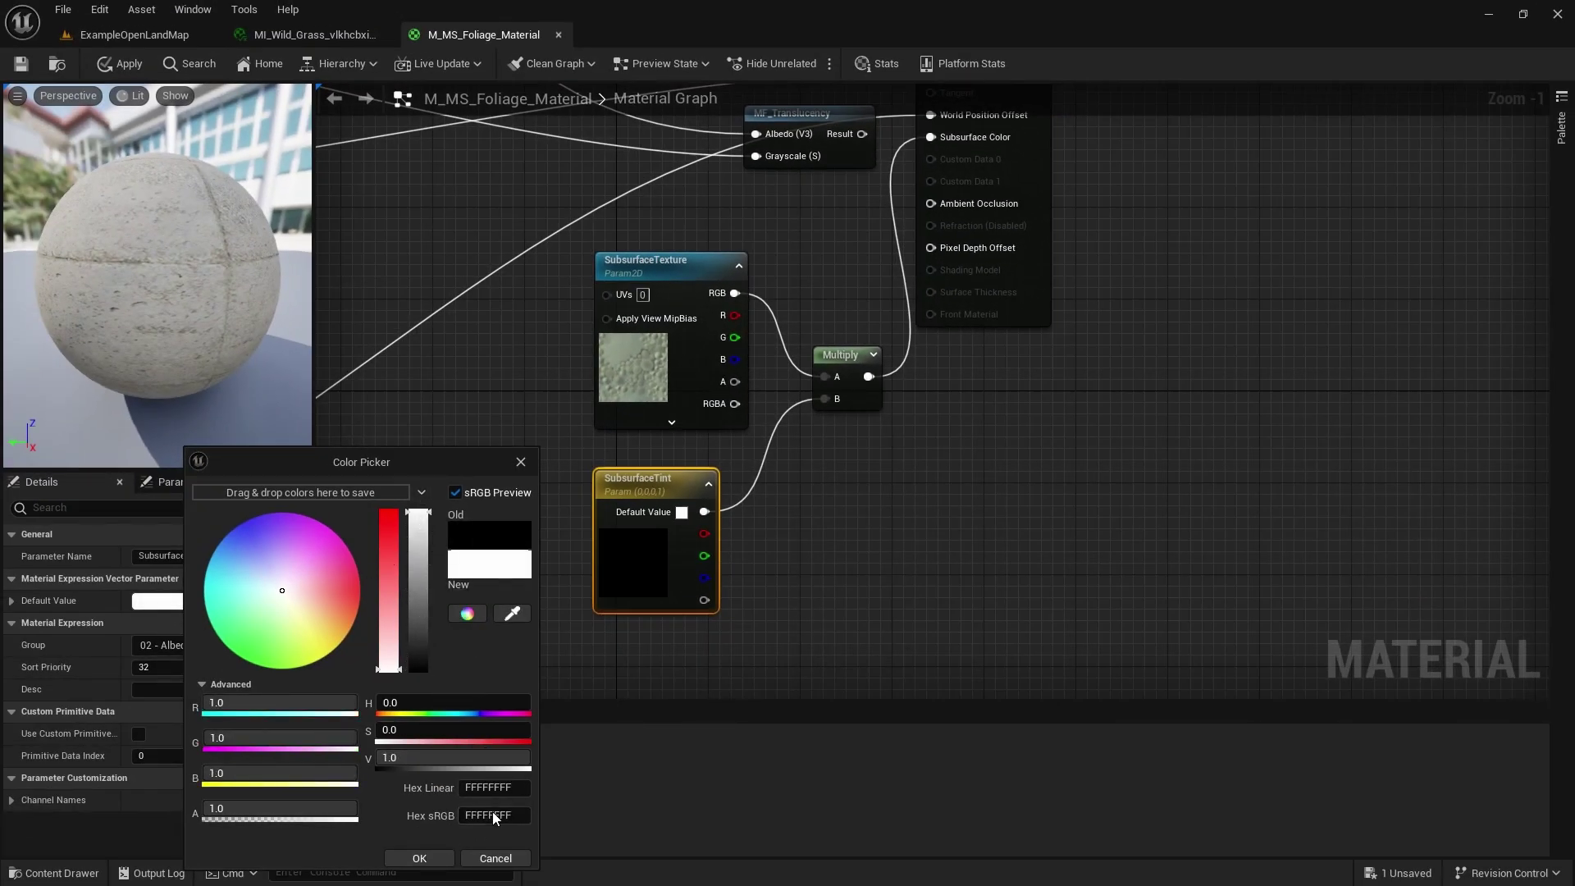
{"action": "left_click", "coordinate": [419, 858]}
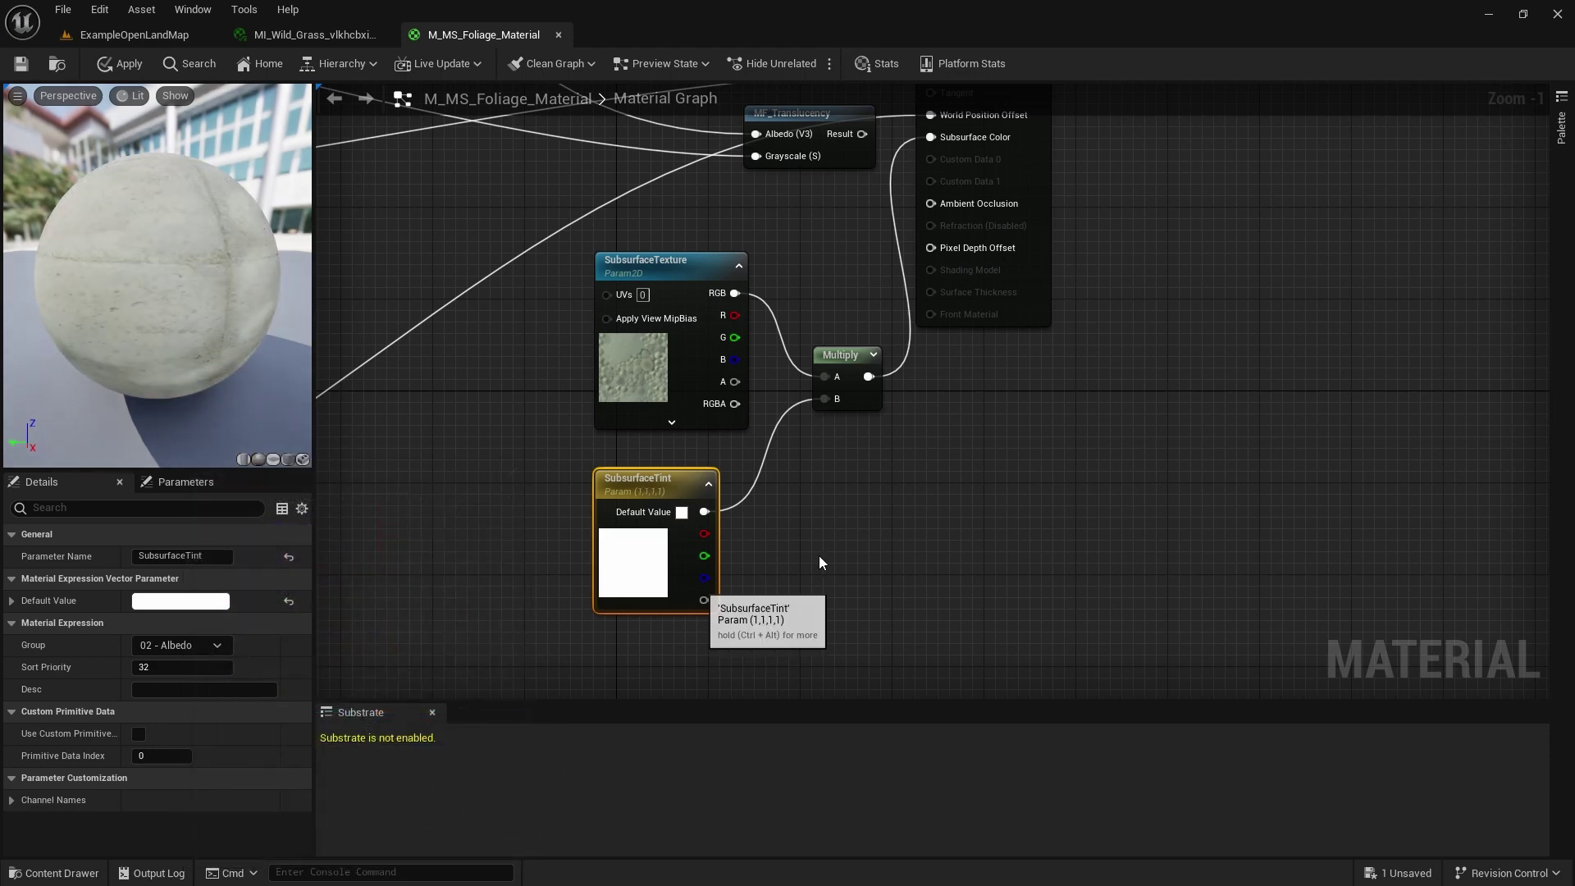
{"action": "right_click_drag", "start_coordinate": [878, 503], "coordinate": [806, 653]}
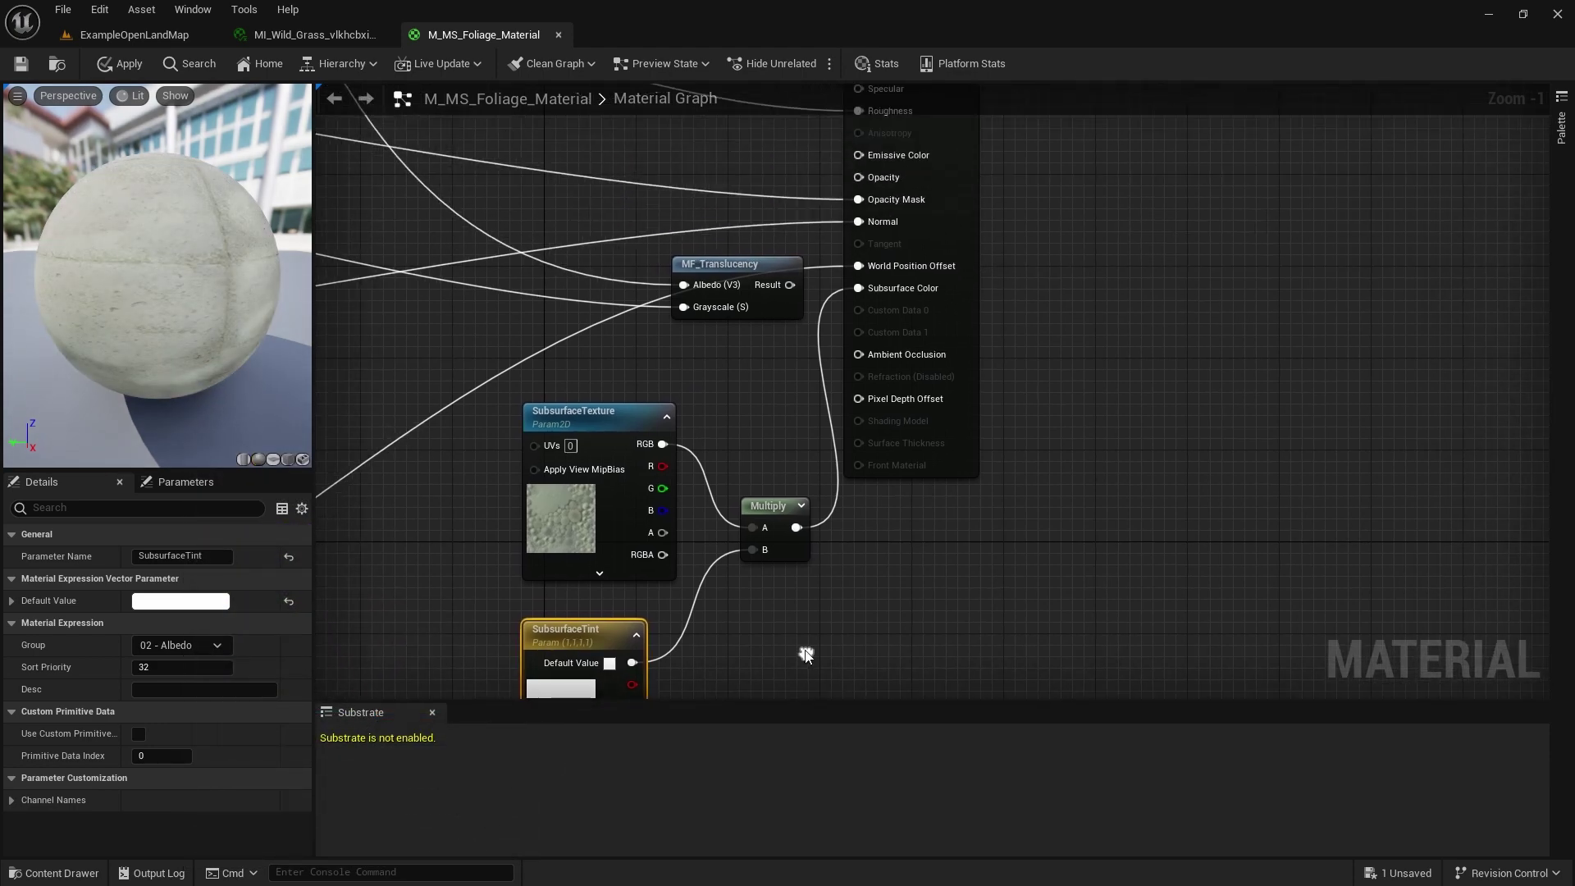
{"action": "left_click", "coordinate": [125, 65]}
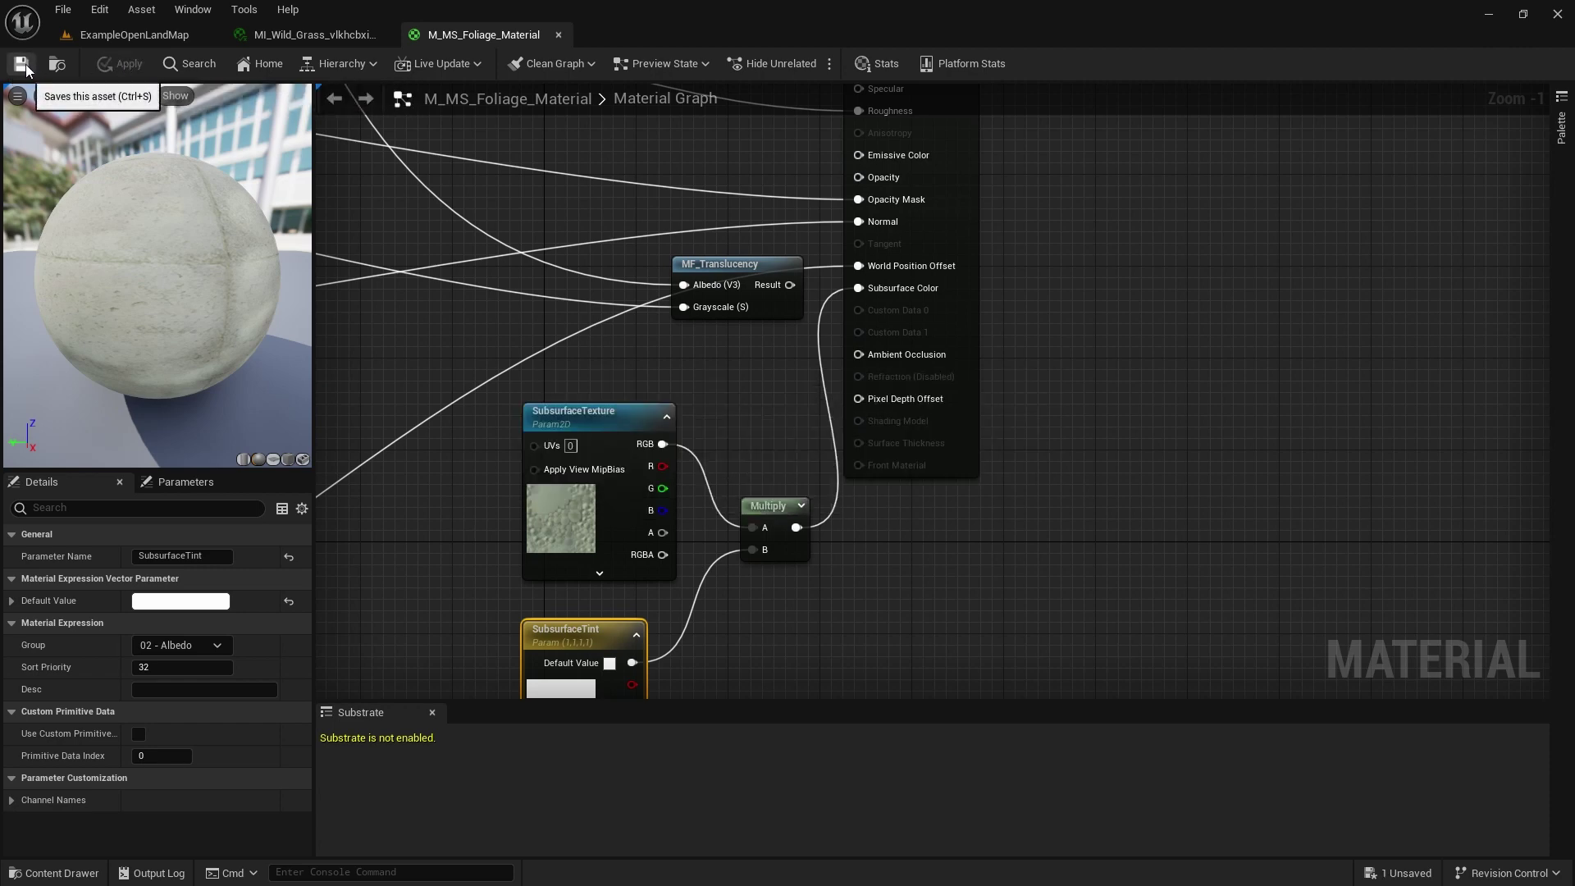
{"action": "left_click", "coordinate": [558, 35]}
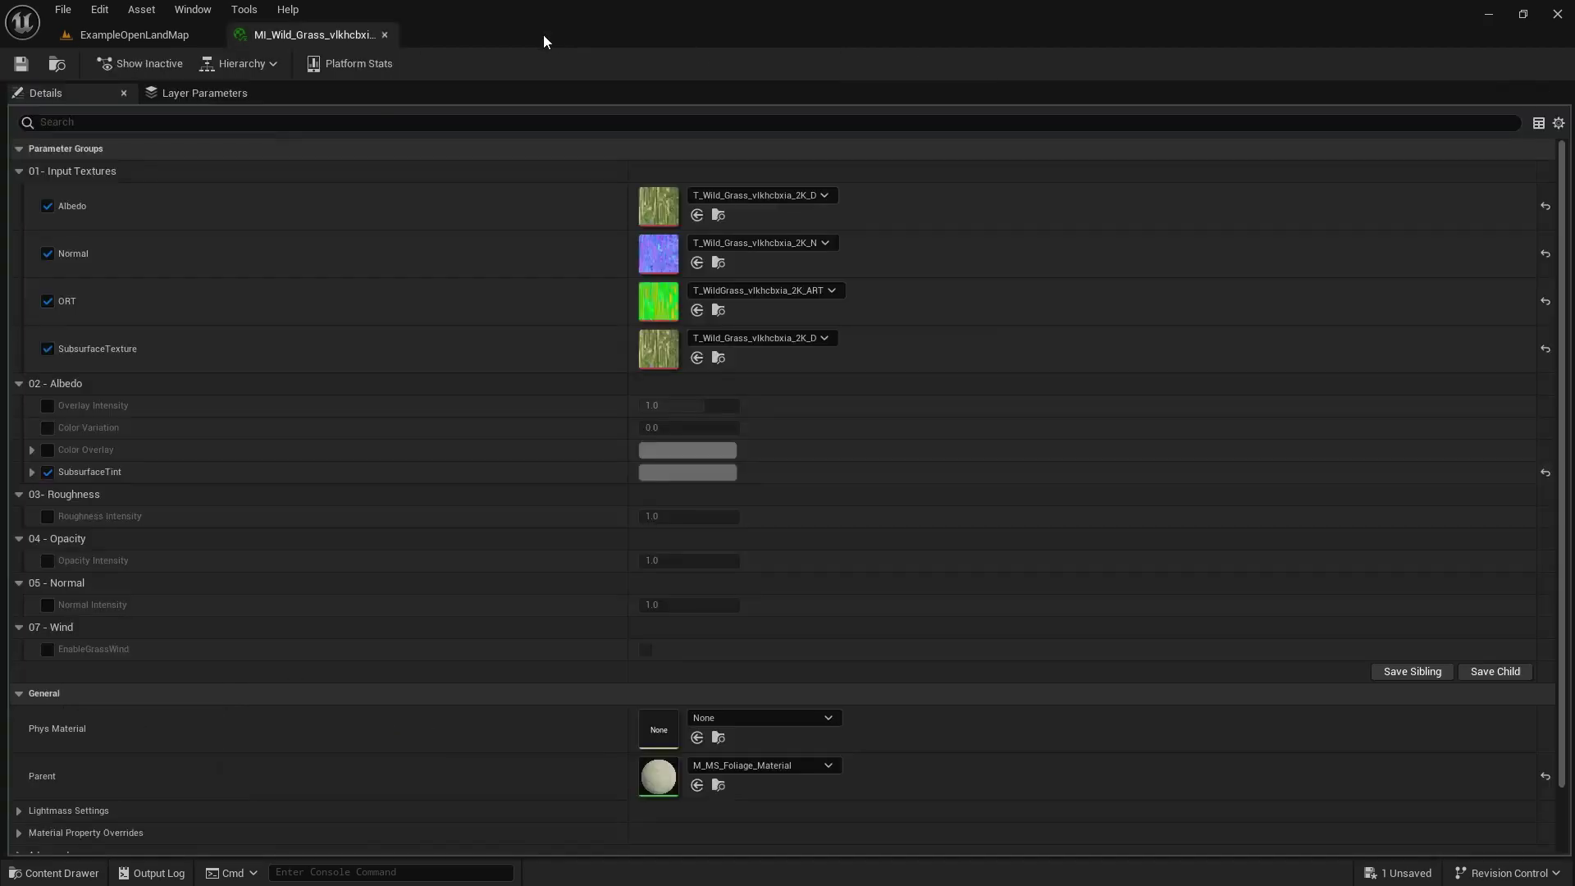
- Check the grass level, then return to MI_Wild_Grass with SubsurfaceTexture and SubsurfaceTint overridden
{"action": "left_click", "coordinate": [169, 34]}
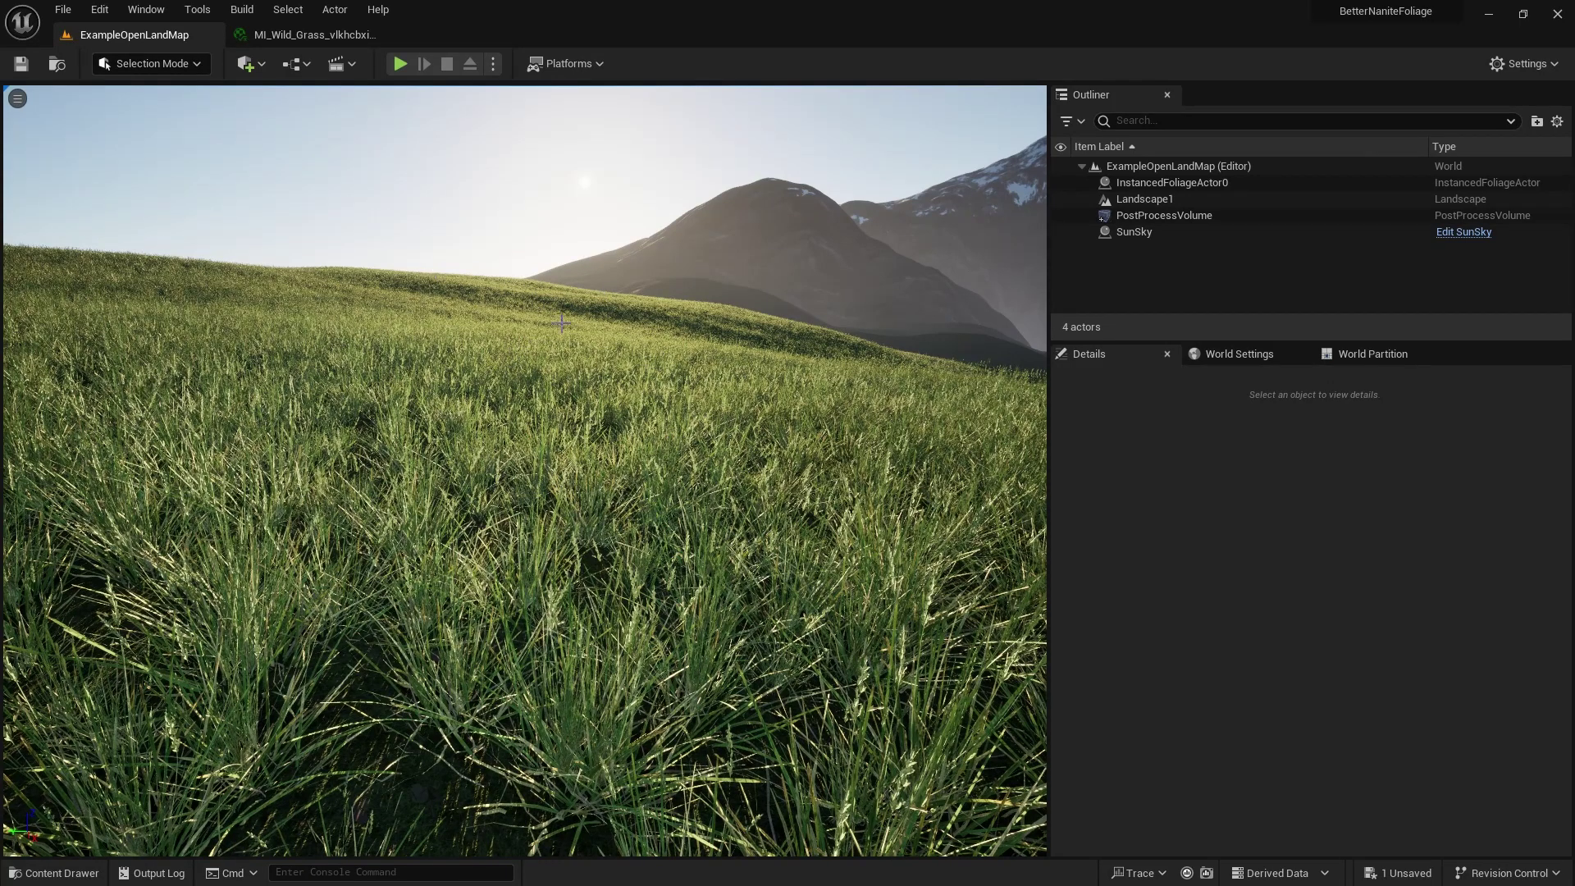
{"action": "left_click", "coordinate": [309, 35]}
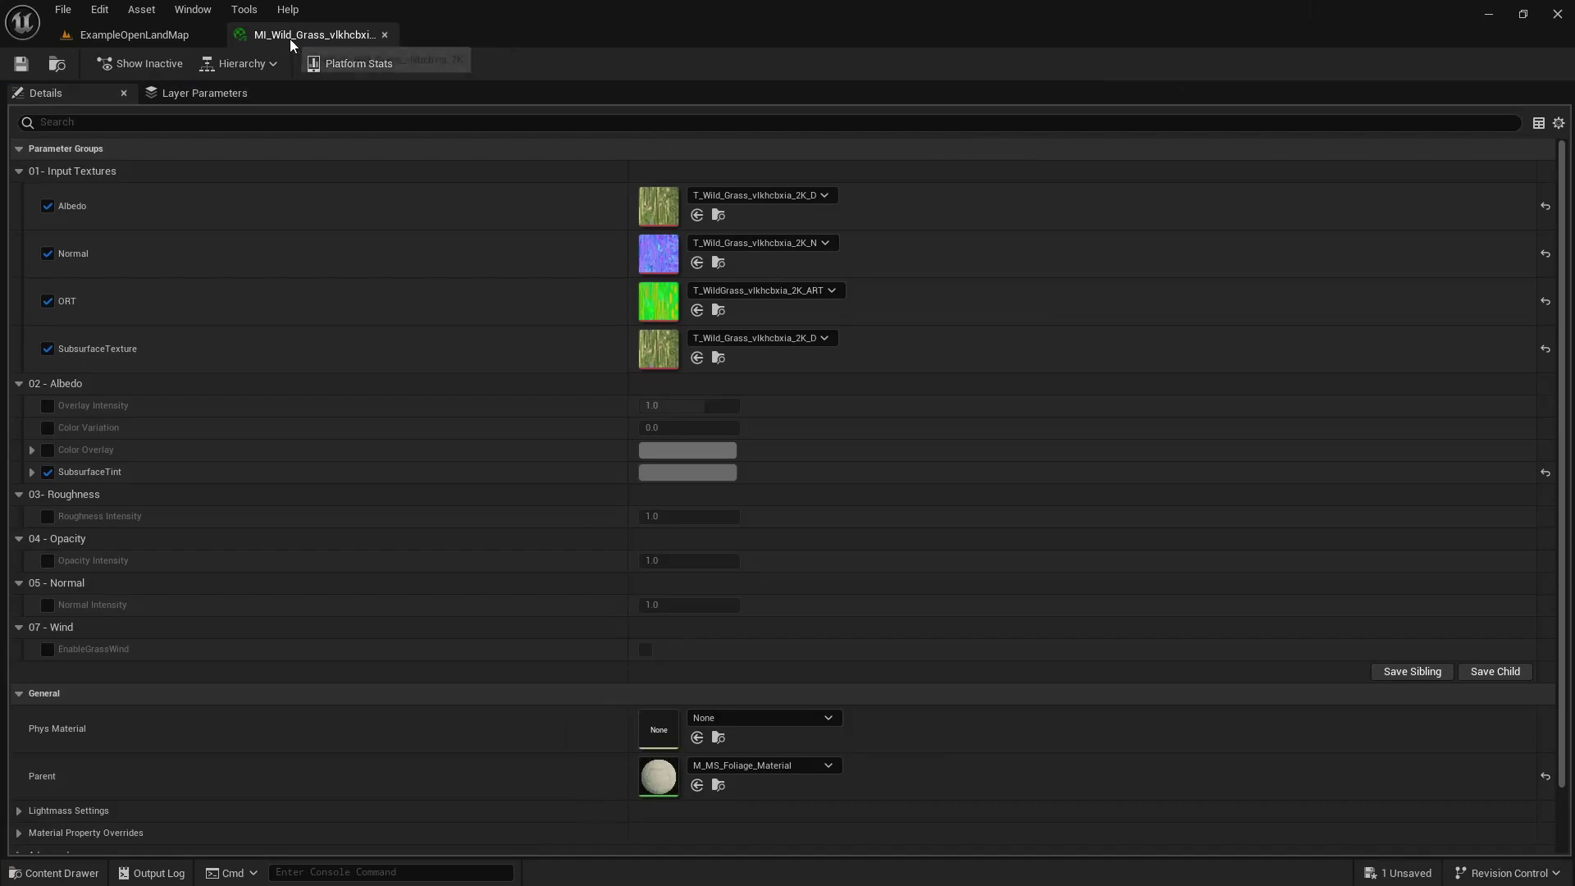
{"action": "left_click_drag", "start_coordinate": [284, 33], "coordinate": [929, 198]}
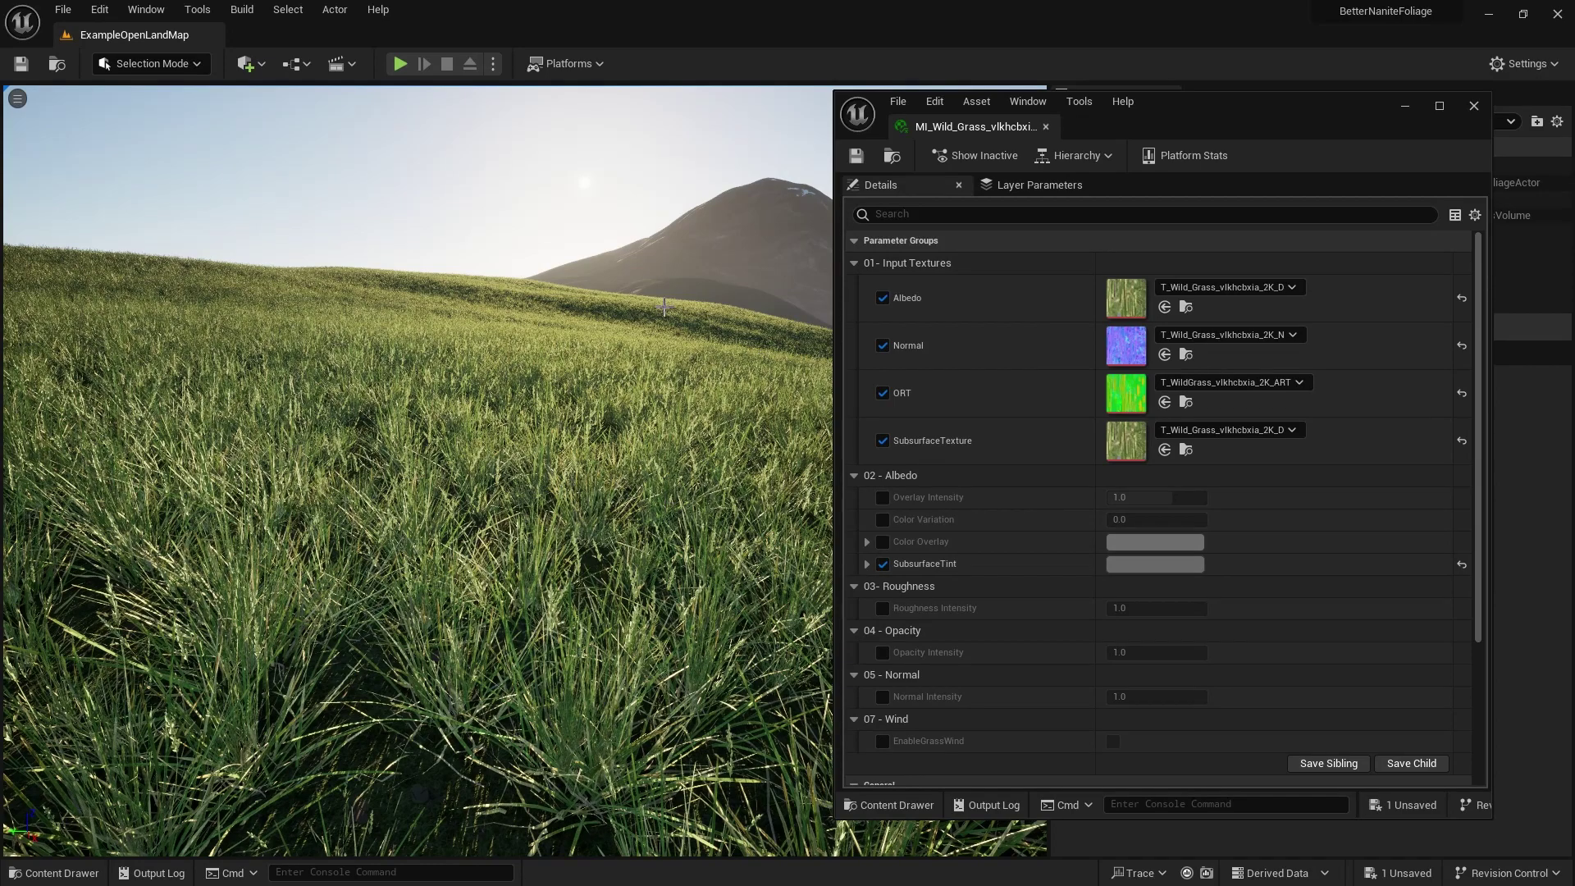
- Set the instance's SubsurfaceTint to a near-neutral dark grey (V≈0.099, sRGB 585957)
{"action": "left_click", "coordinate": [1149, 566]}
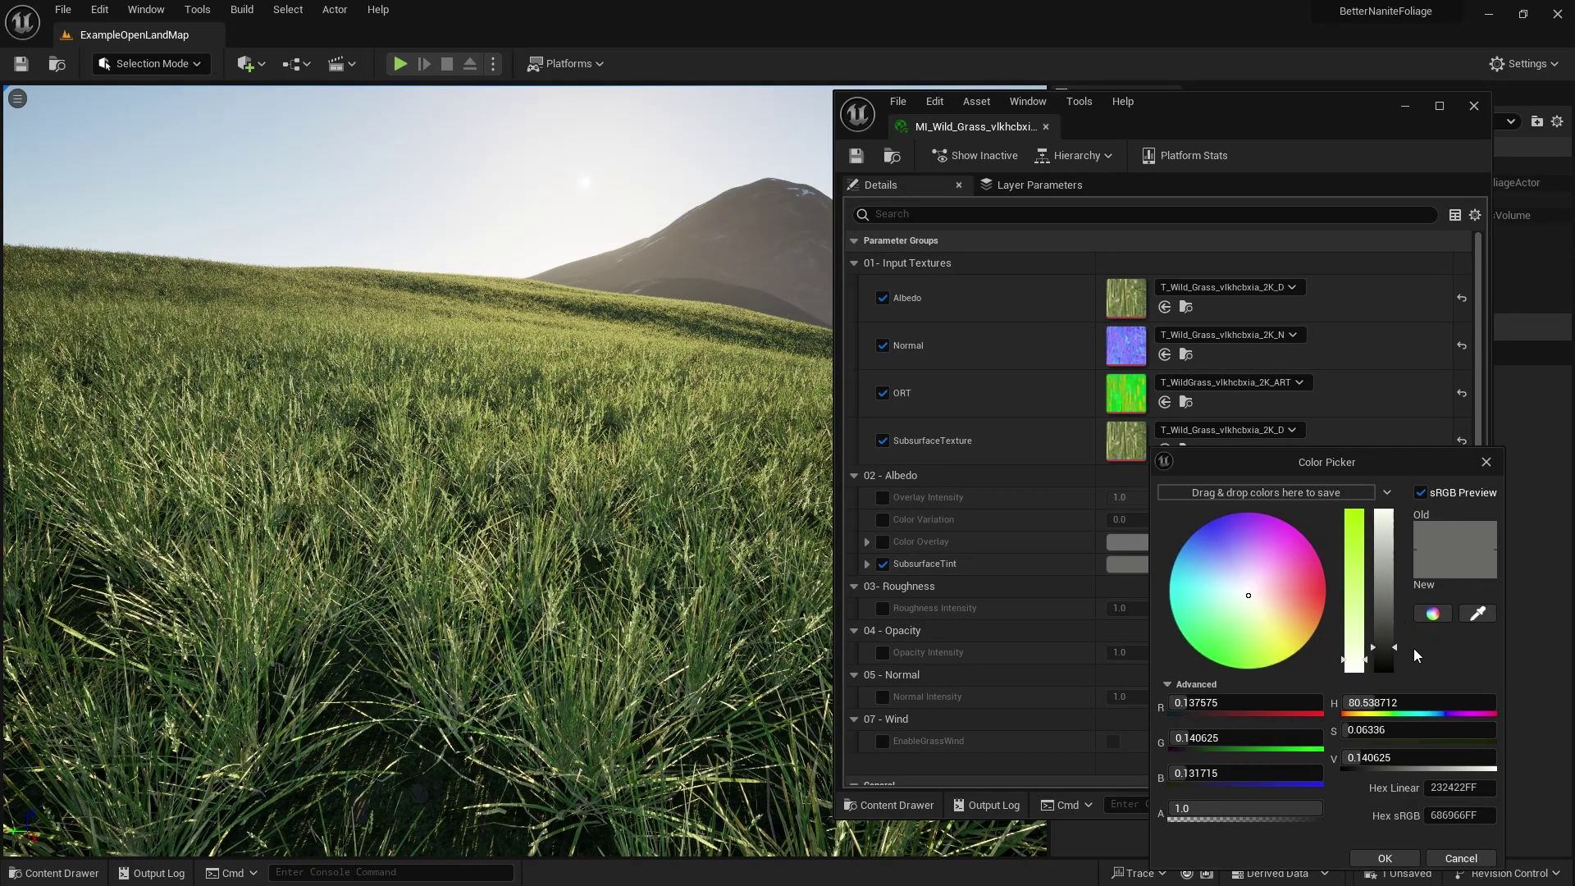
{"action": "left_click_drag", "start_coordinate": [1392, 648], "coordinate": [1395, 512]}
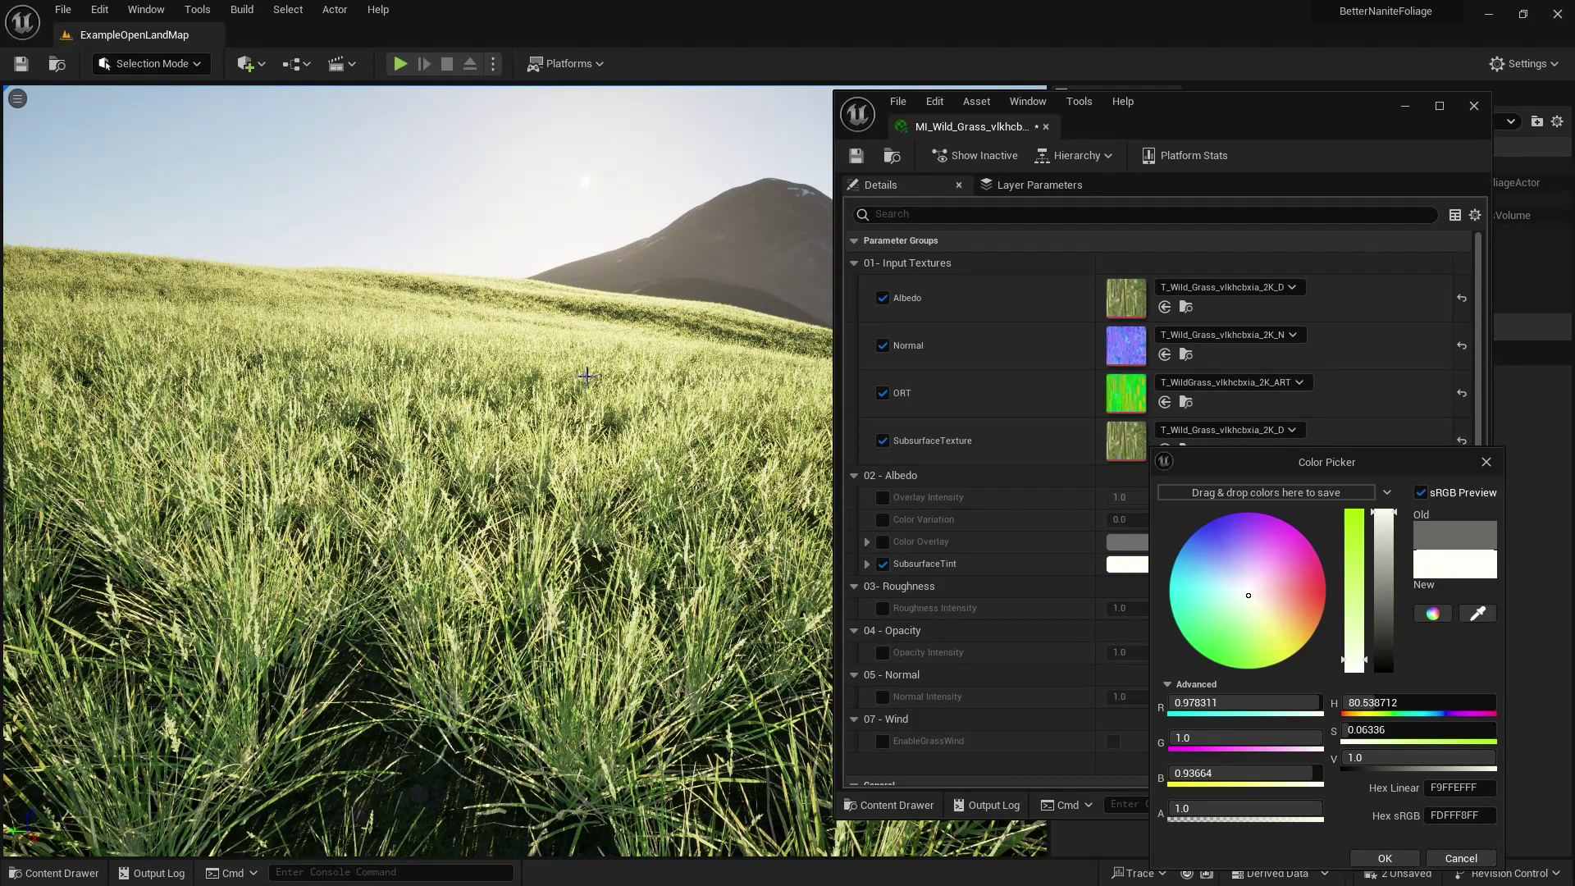
{"action": "left_click", "coordinate": [1396, 531]}
{"action": "left_click_drag", "start_coordinate": [1395, 532], "coordinate": [1405, 654]}
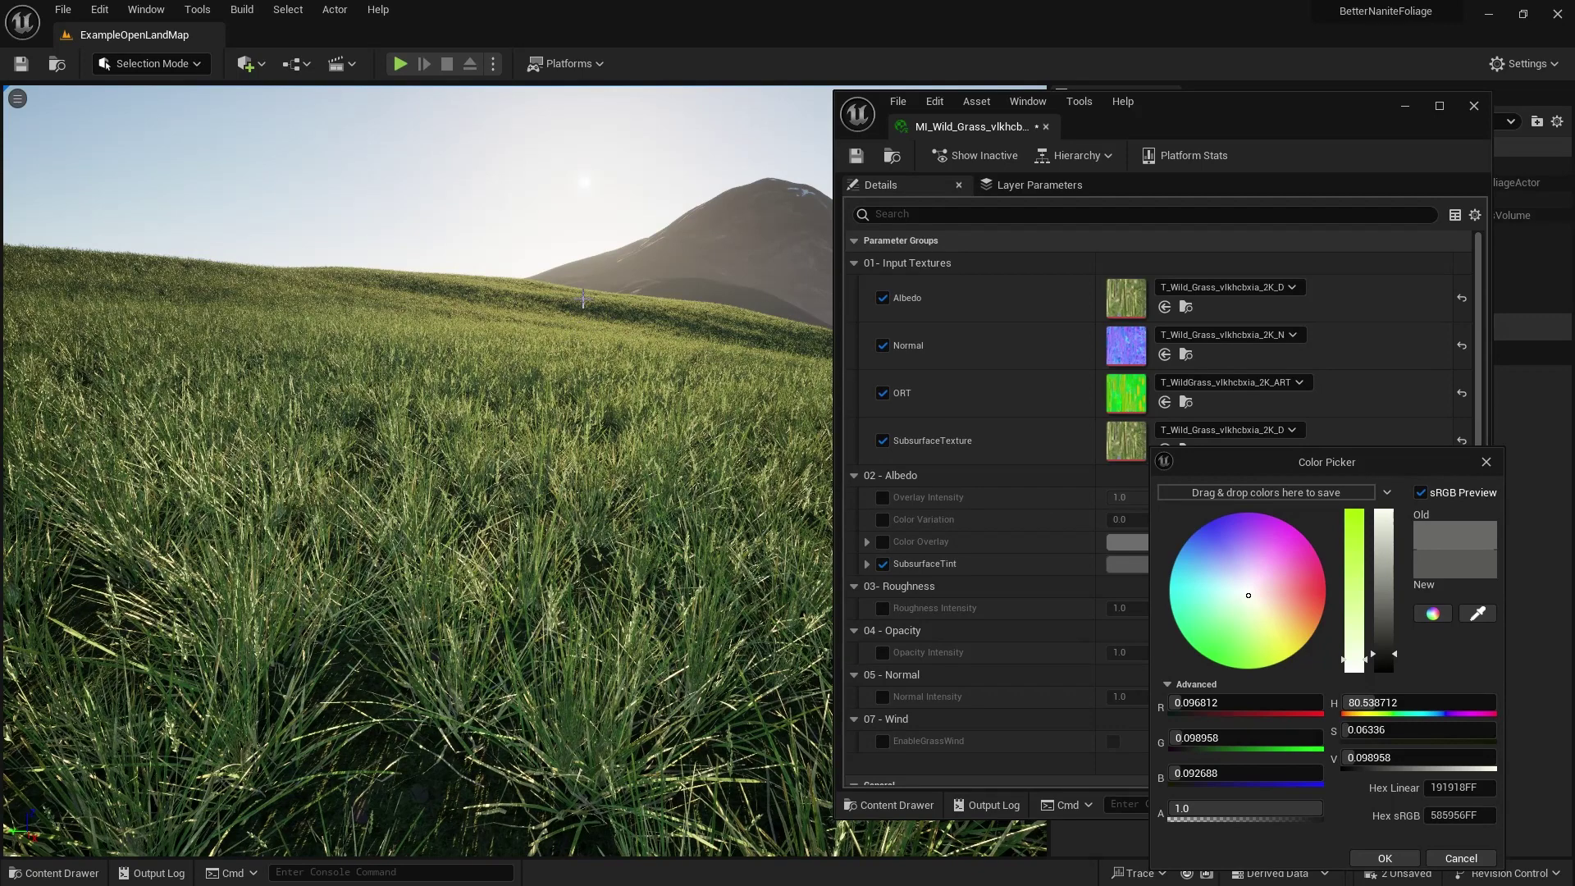
{"action": "left_click", "coordinate": [1224, 610]}
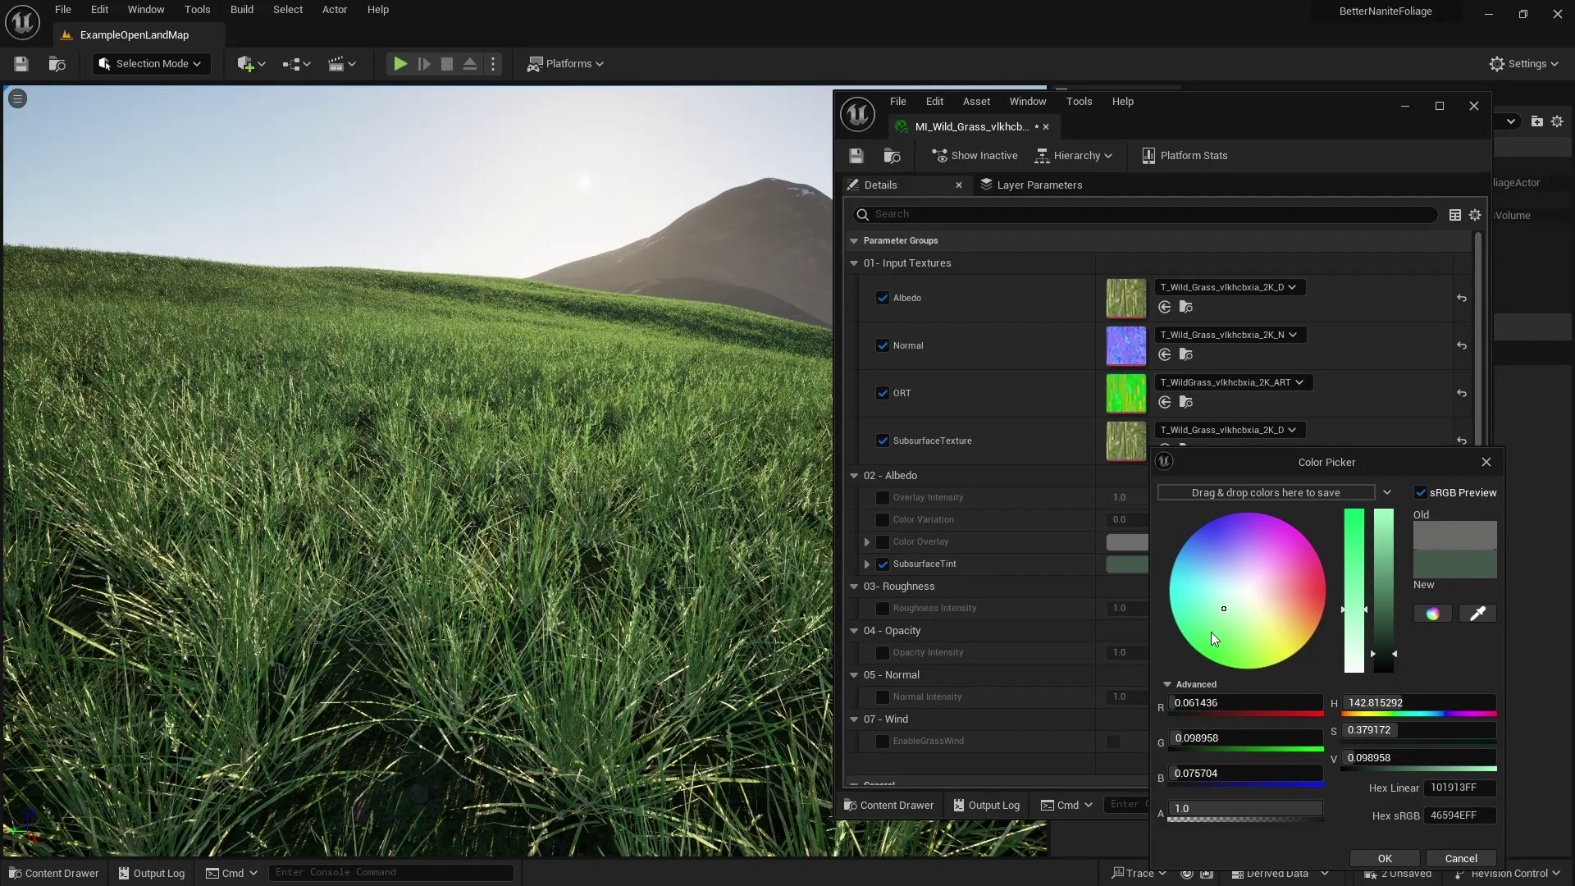
{"action": "left_click", "coordinate": [1266, 578]}
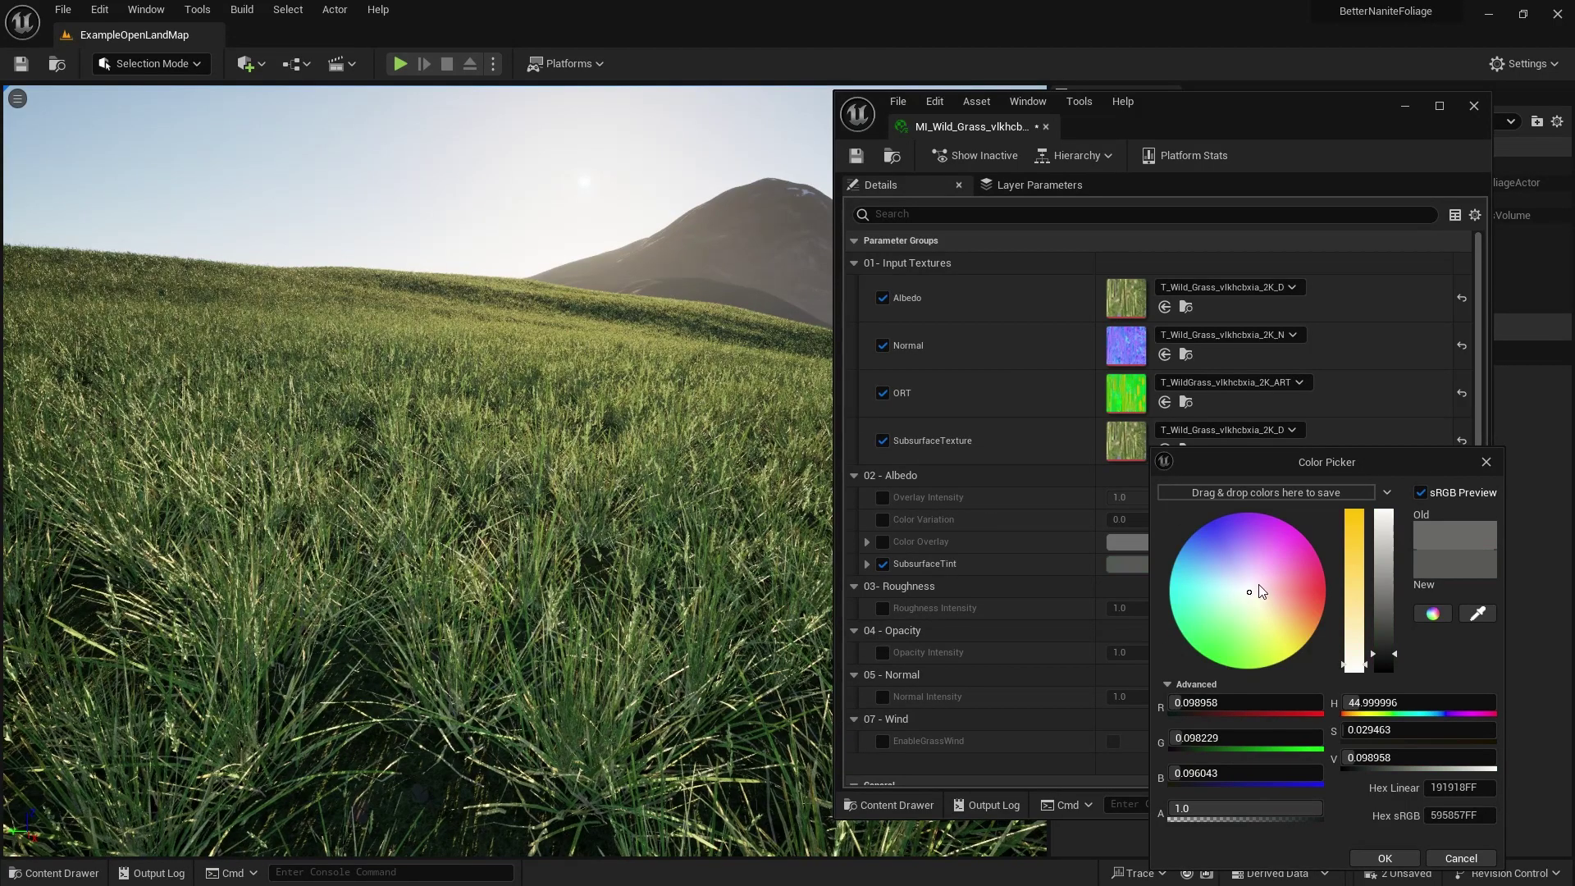
{"action": "left_click_drag", "start_coordinate": [1267, 579], "coordinate": [1275, 579]}
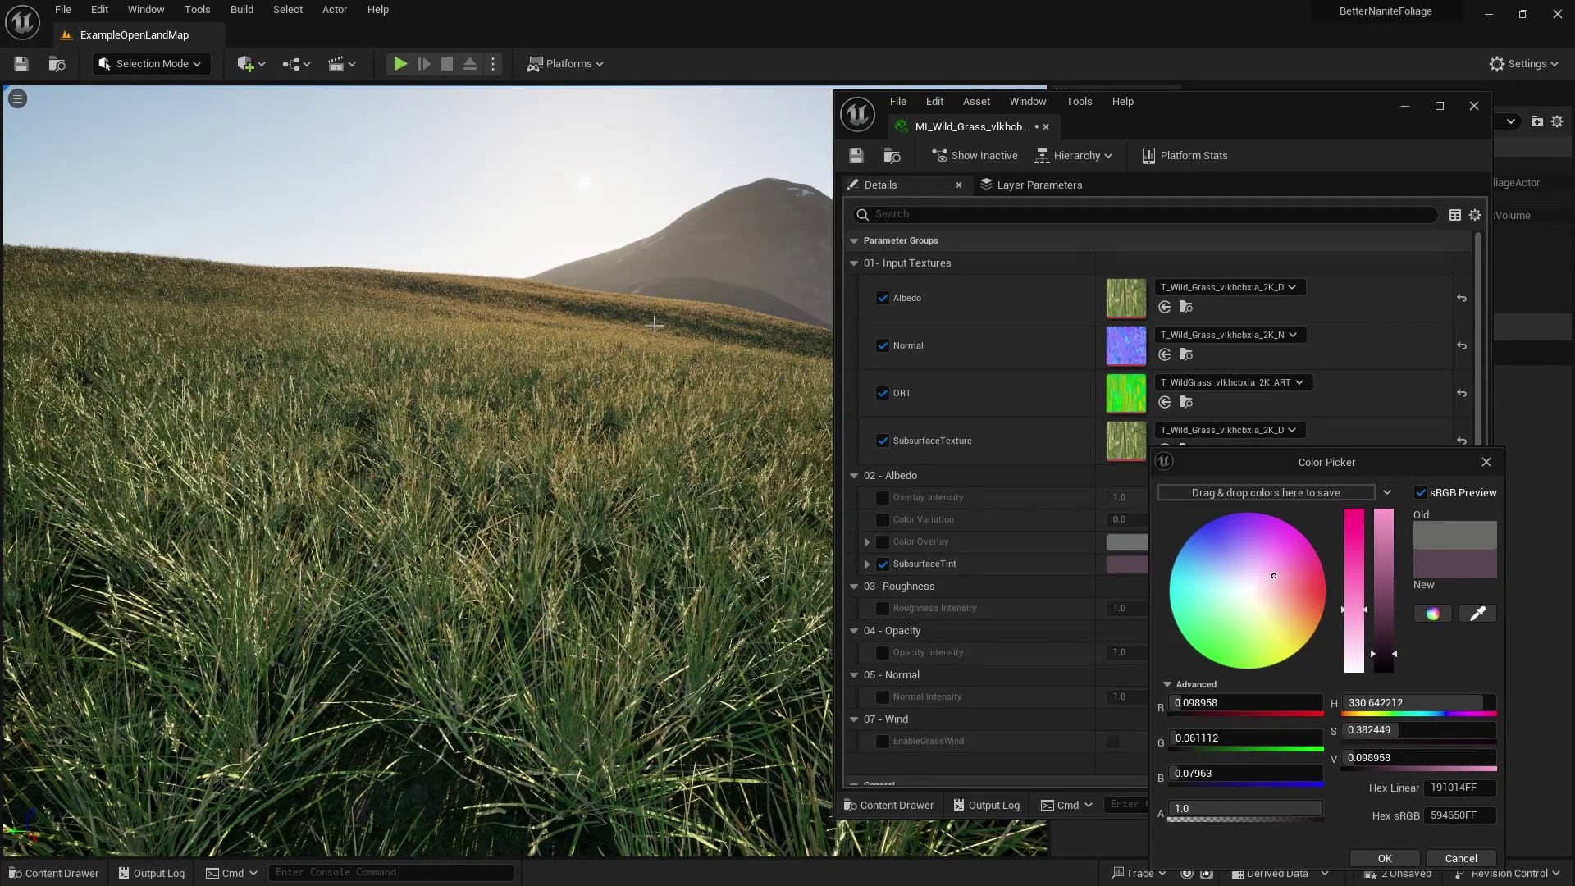
{"action": "left_click", "coordinate": [1248, 595]}
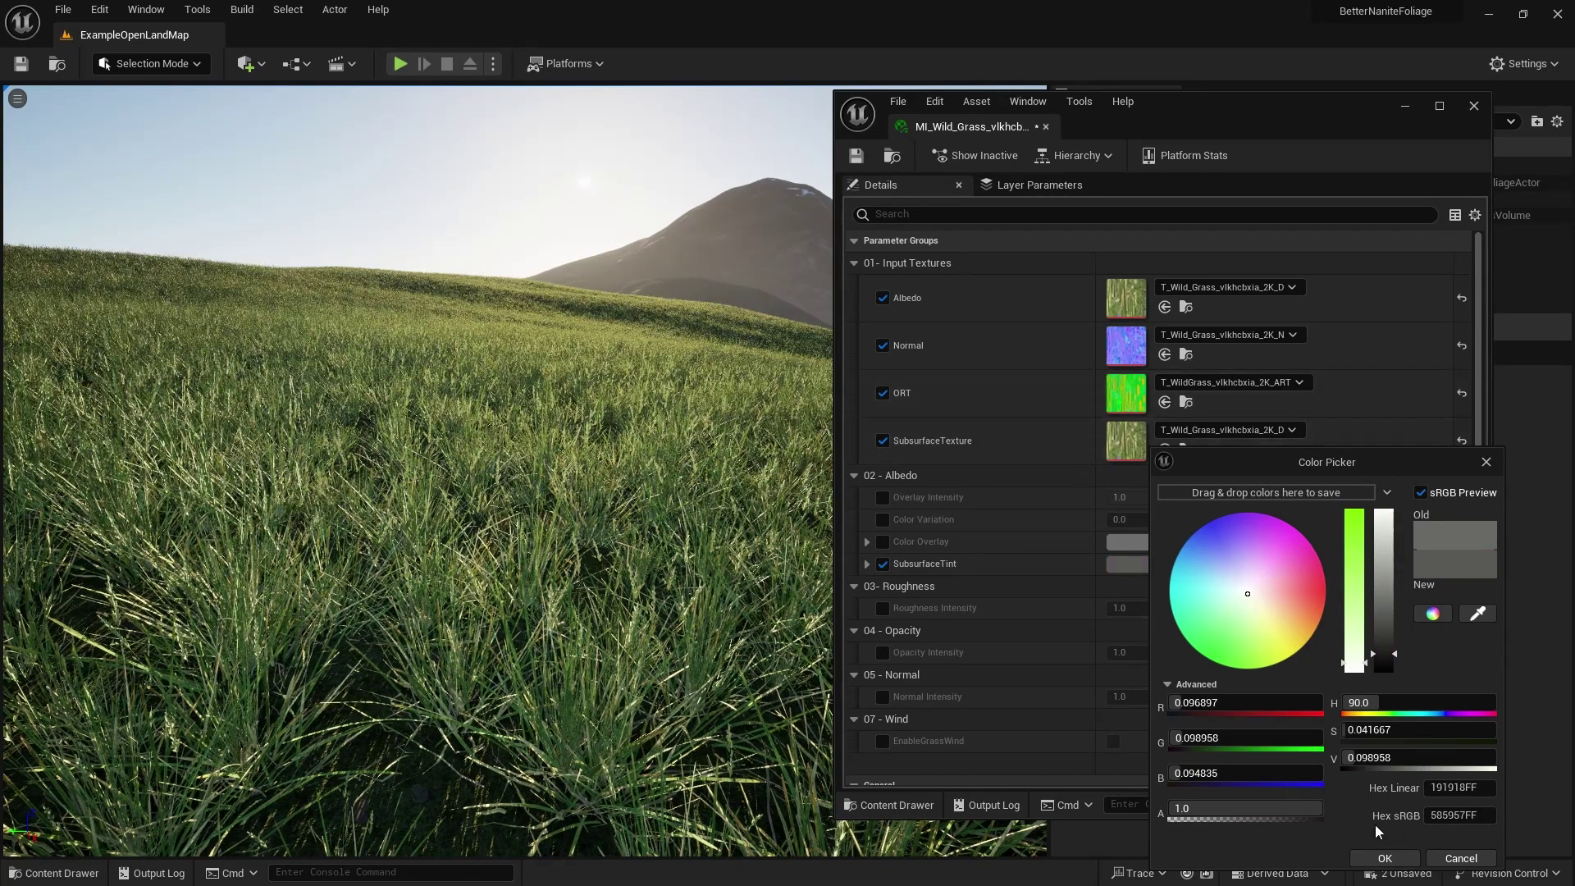
{"action": "left_click", "coordinate": [1386, 859]}
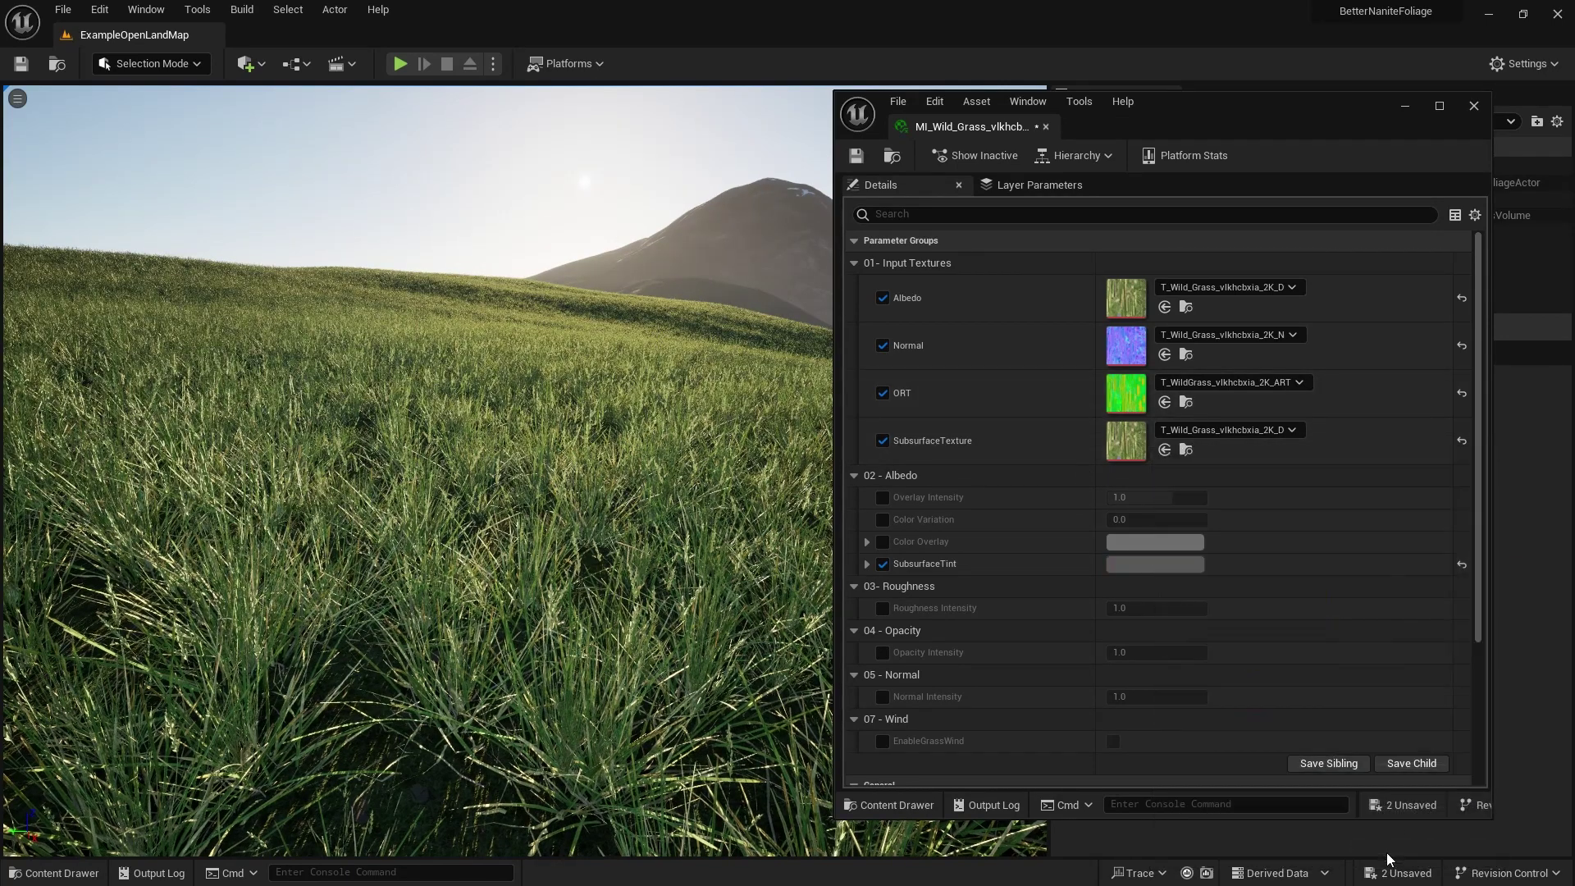
- Save MI_Wild_Grass and bring the Wild_Grass_vlkhcbxia folder back up over the level
{"action": "left_click", "coordinate": [850, 155]}
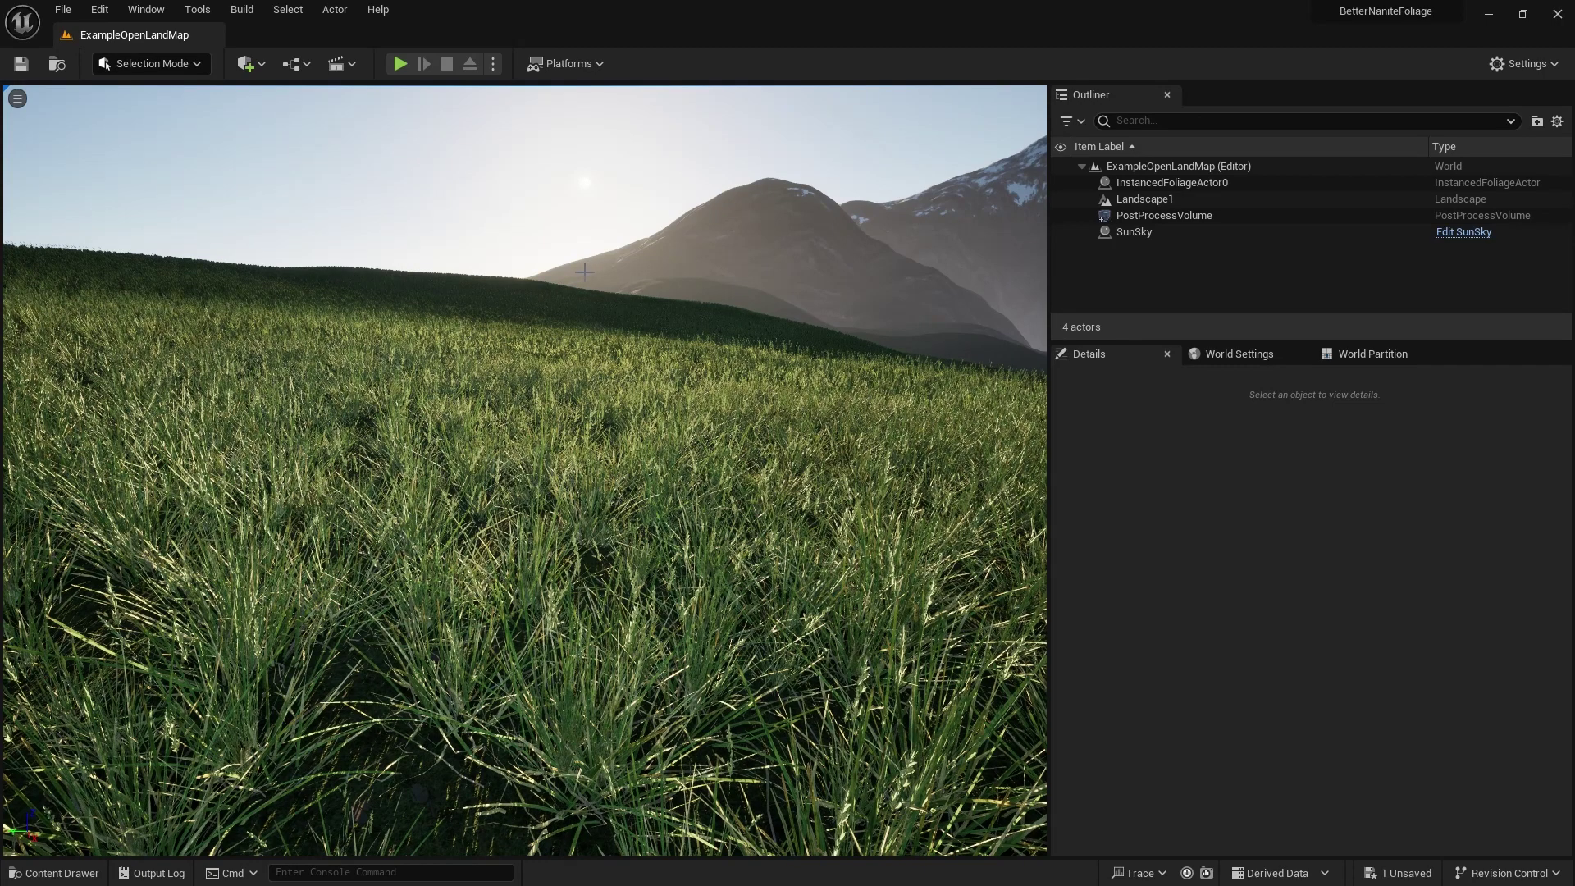
{"action": "key", "text": "ctrl+space"}
- From S_Wild_Grass_Var1_lod1, open its billboard instance MI_Wild_Grass_vlkhcbxia_Billboard_2K and then parent M_MS_Billboard_Material
{"action": "mouse_move", "coordinate": [807, 677]}
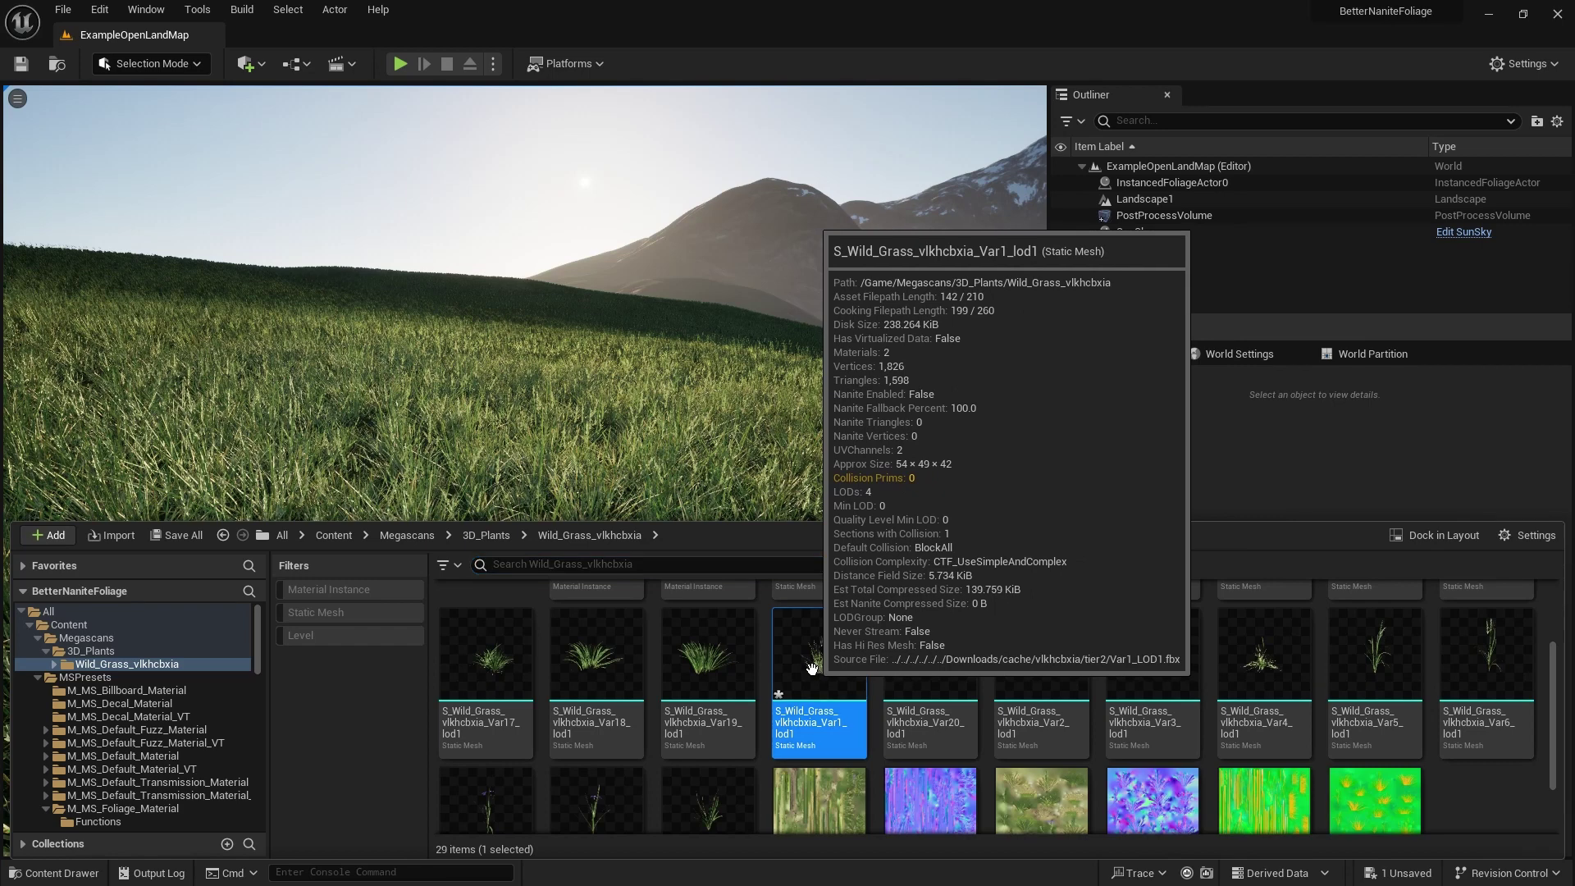
{"action": "double_click", "coordinate": [812, 669]}
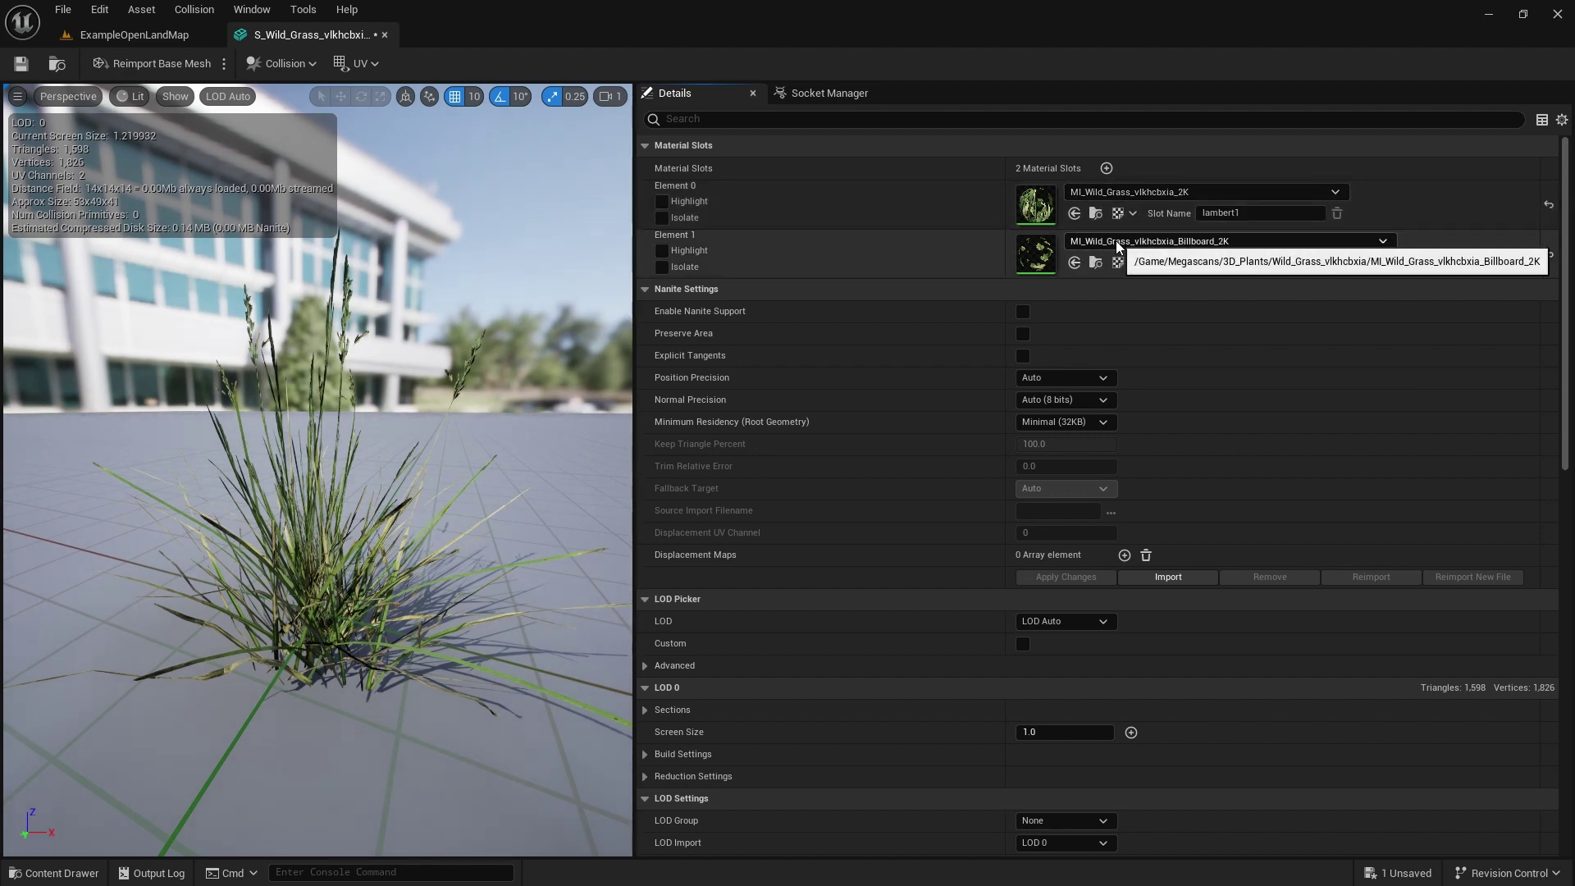
{"action": "left_click", "coordinate": [1095, 262]}
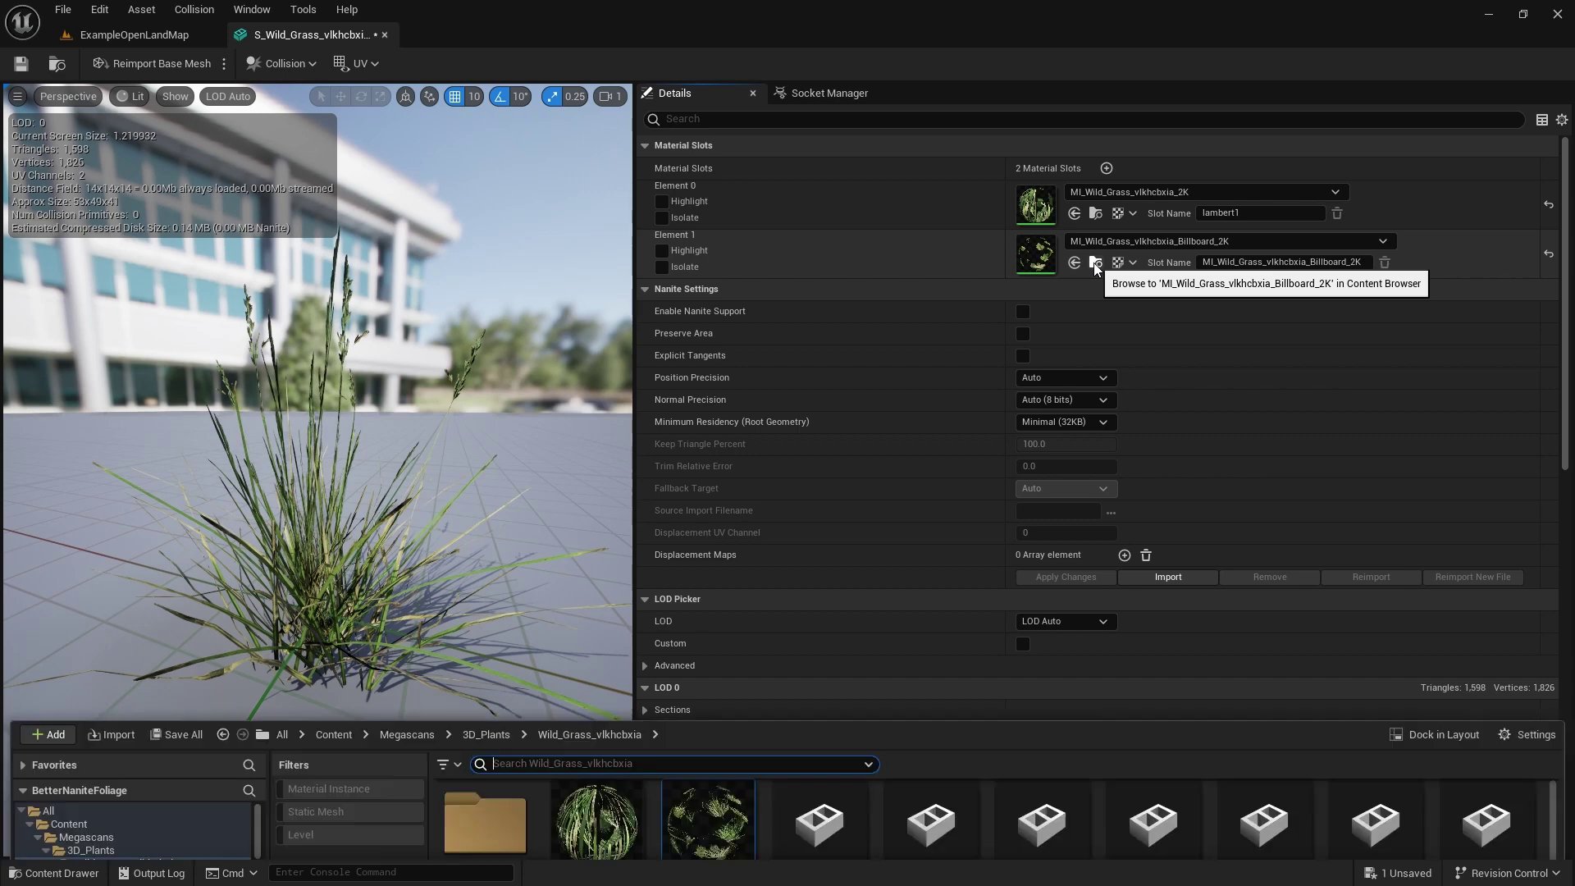
{"action": "double_click", "coordinate": [710, 660]}
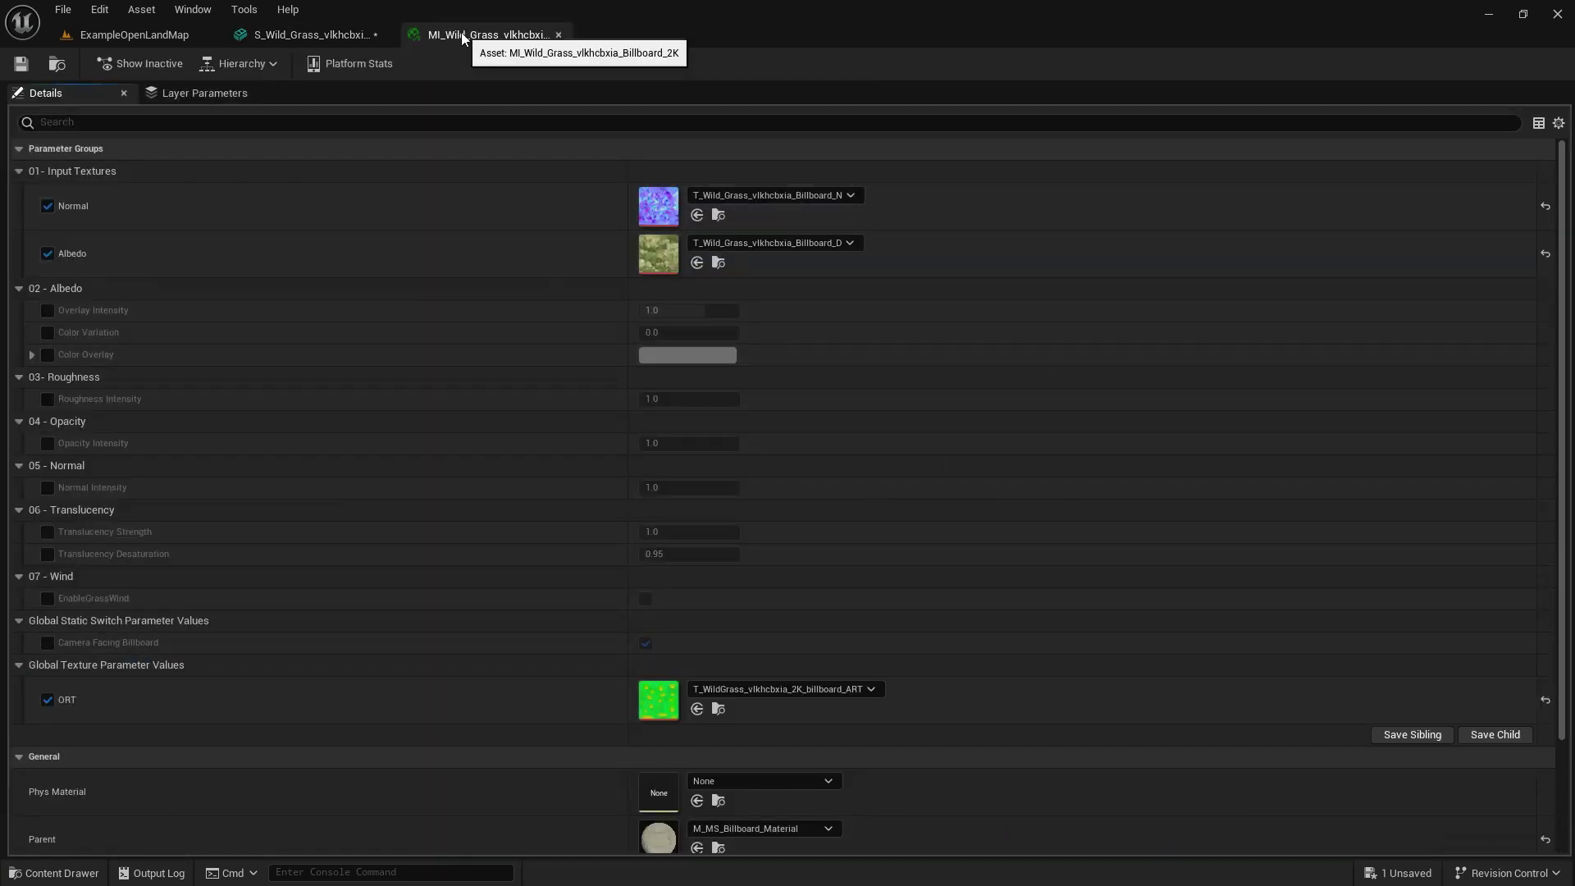
{"action": "left_click", "coordinate": [269, 61]}
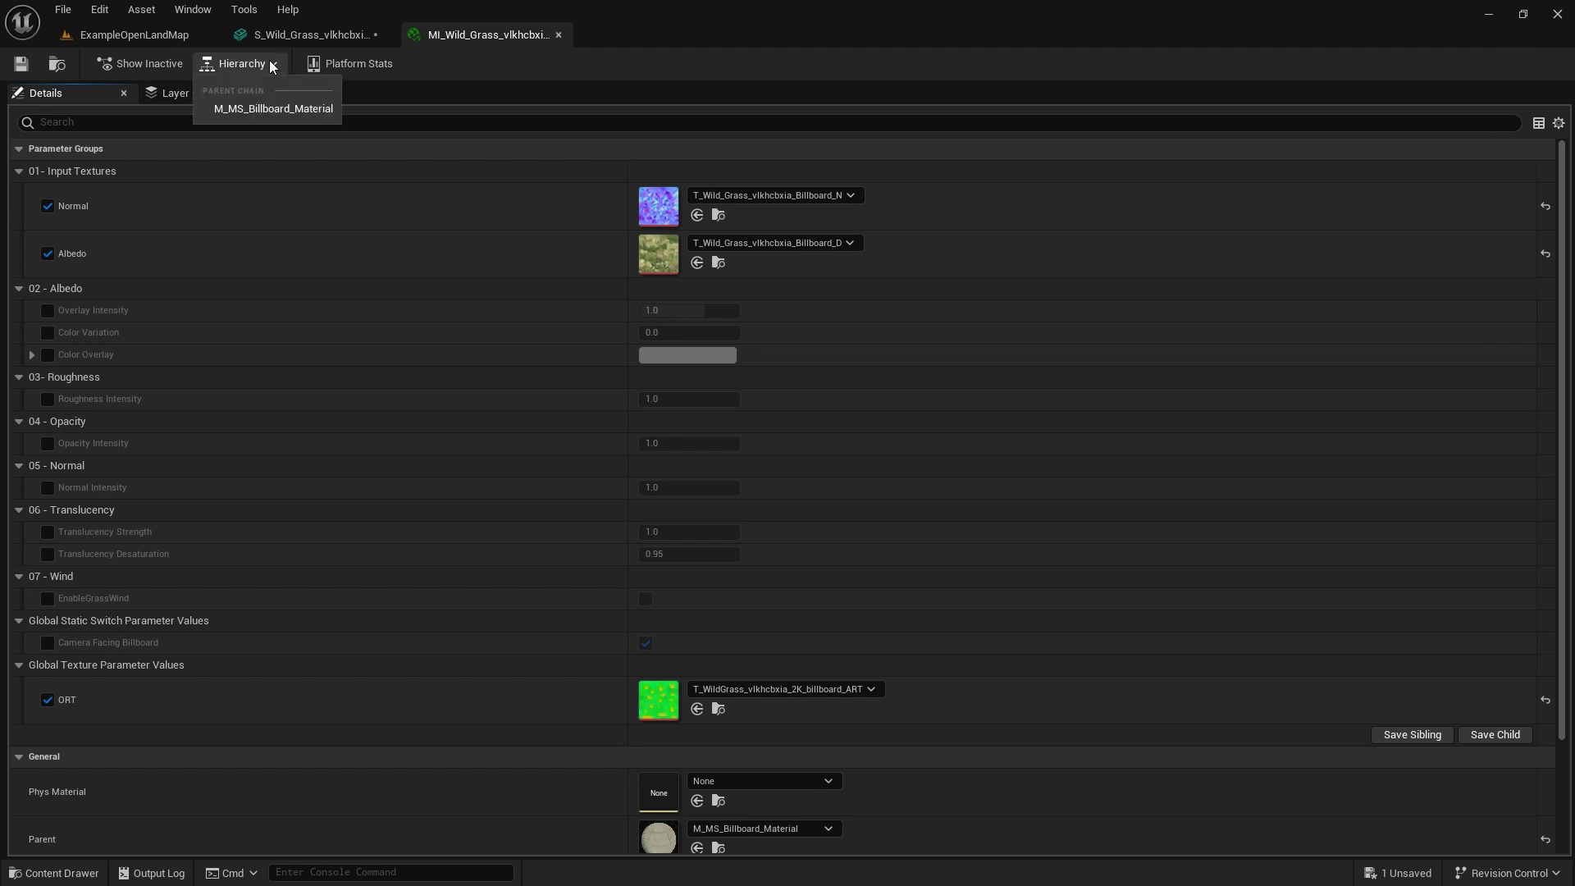
{"action": "left_click", "coordinate": [273, 109]}
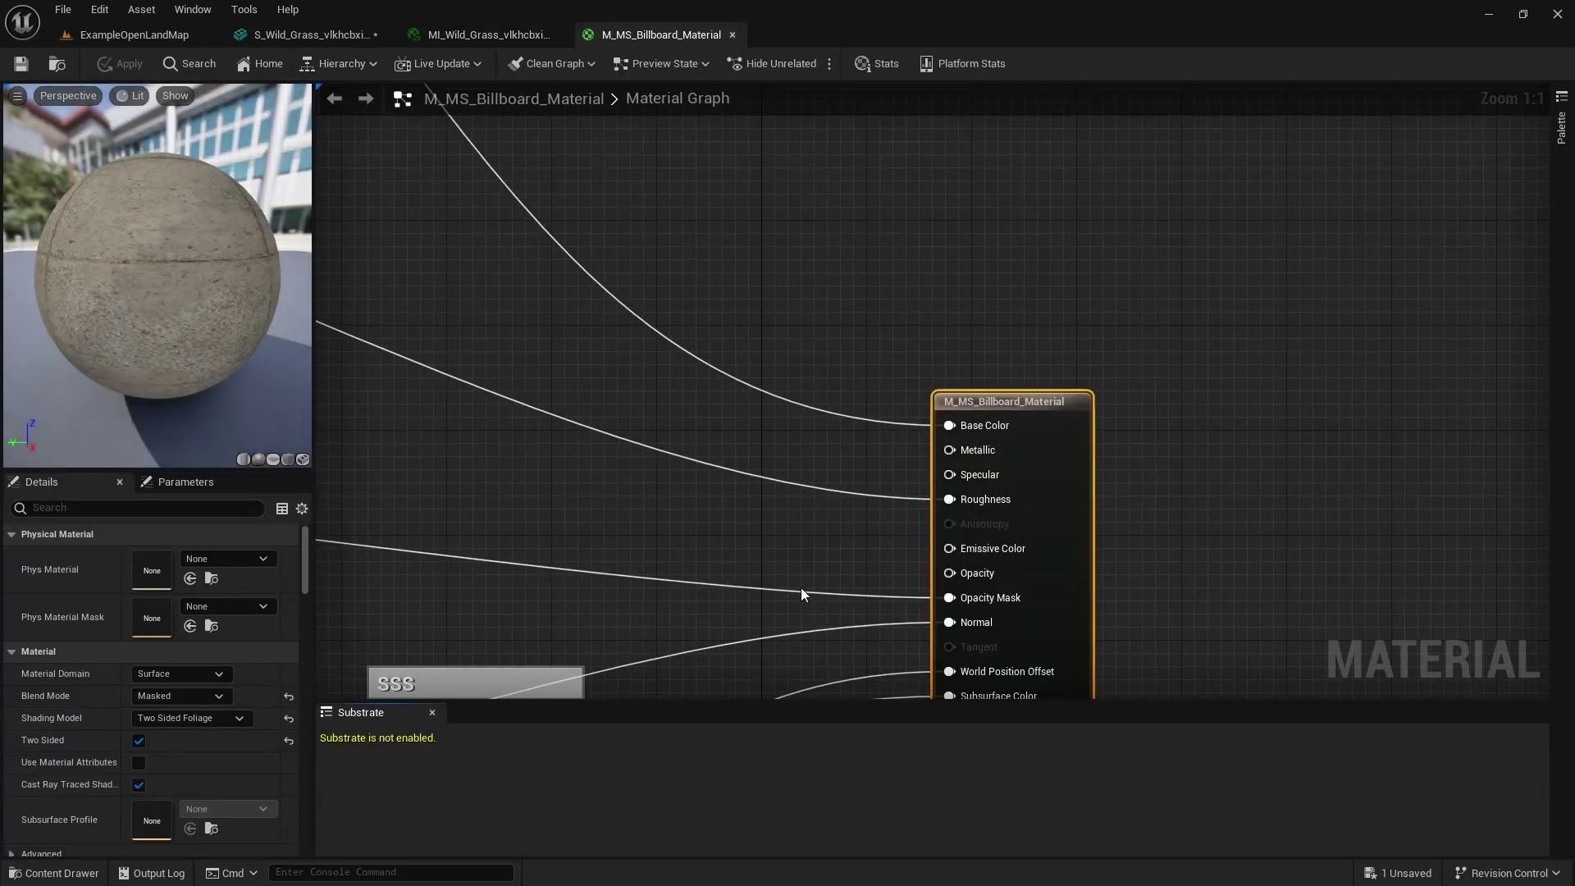
- Connect the tinted SubsurfaceTexture Multiply output to Subsurface Color, then apply and close M_MS_Billboard_Material
{"action": "right_click_drag", "start_coordinate": [801, 590], "coordinate": [884, 234]}
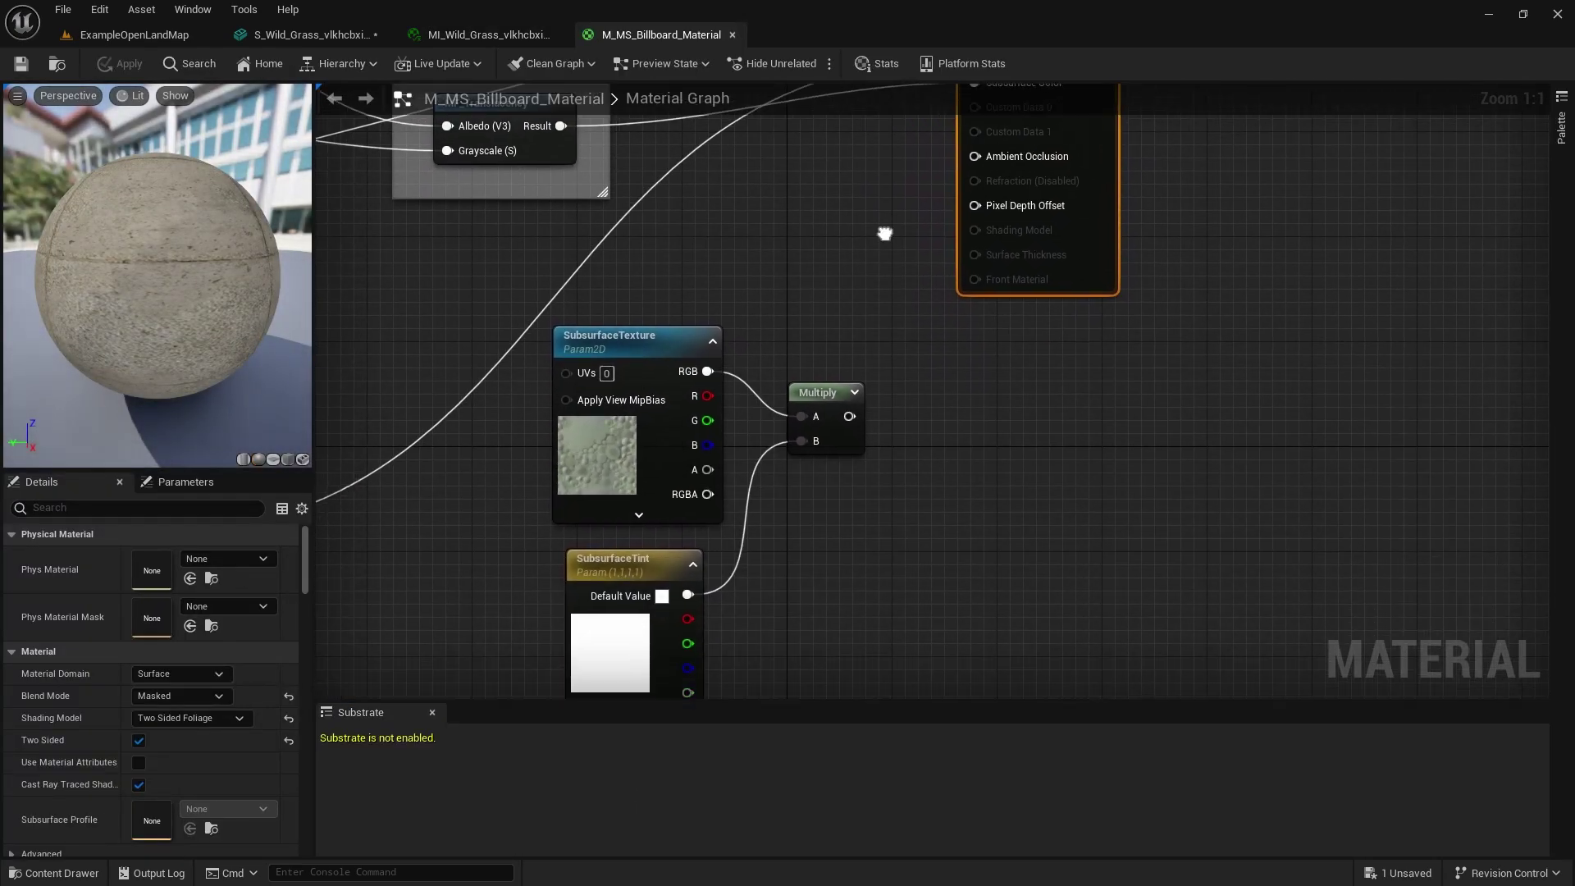
{"action": "right_click_drag", "start_coordinate": [850, 289], "coordinate": [802, 429]}
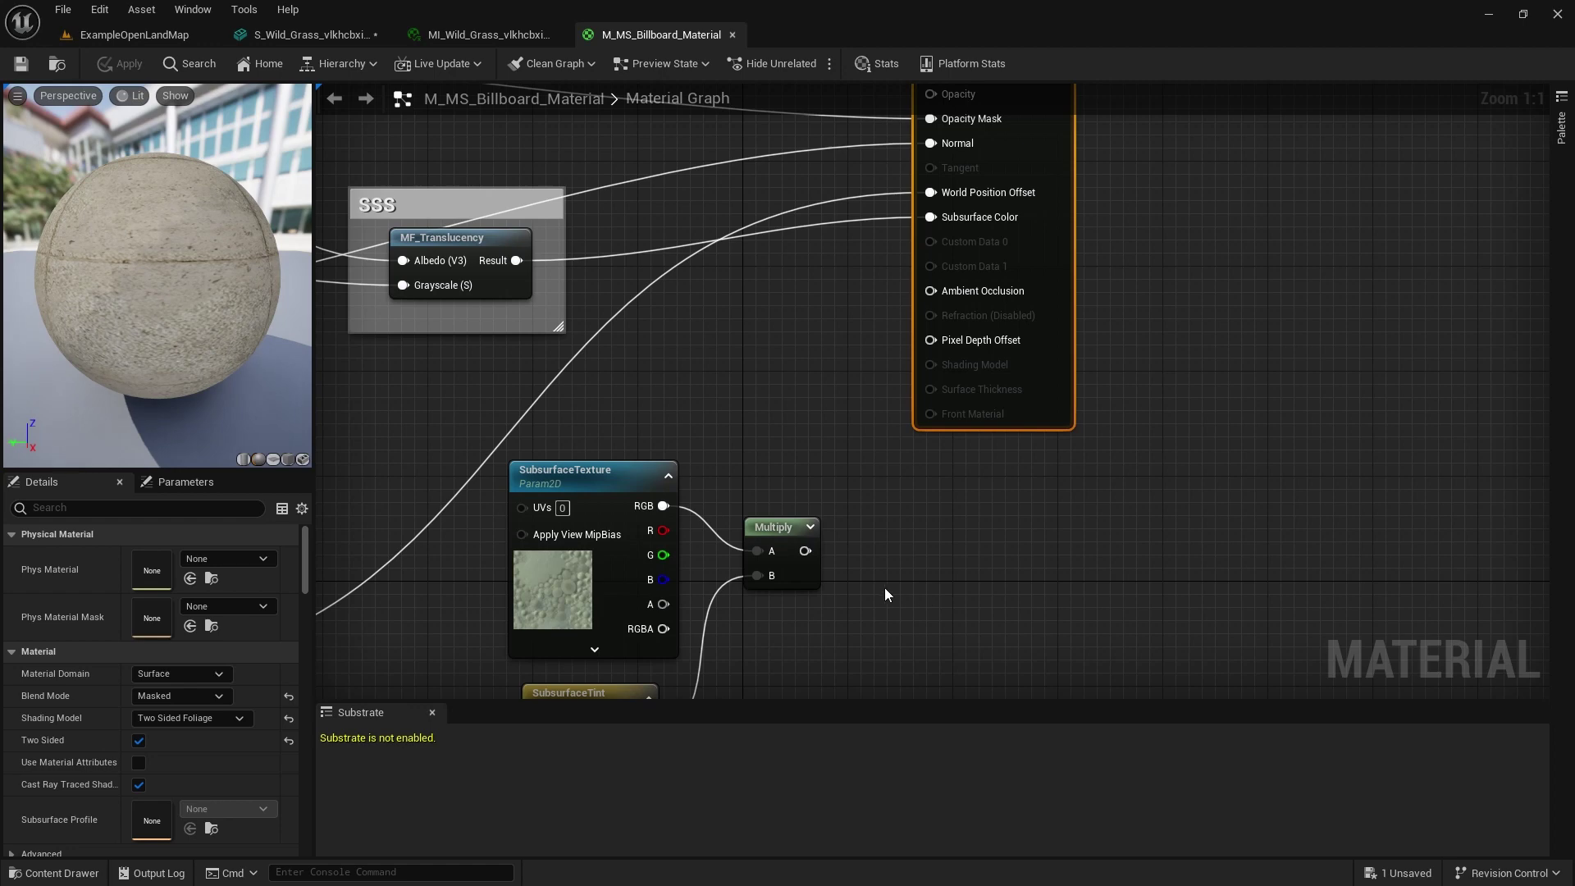
{"action": "right_click_drag", "start_coordinate": [884, 588], "coordinate": [879, 448]}
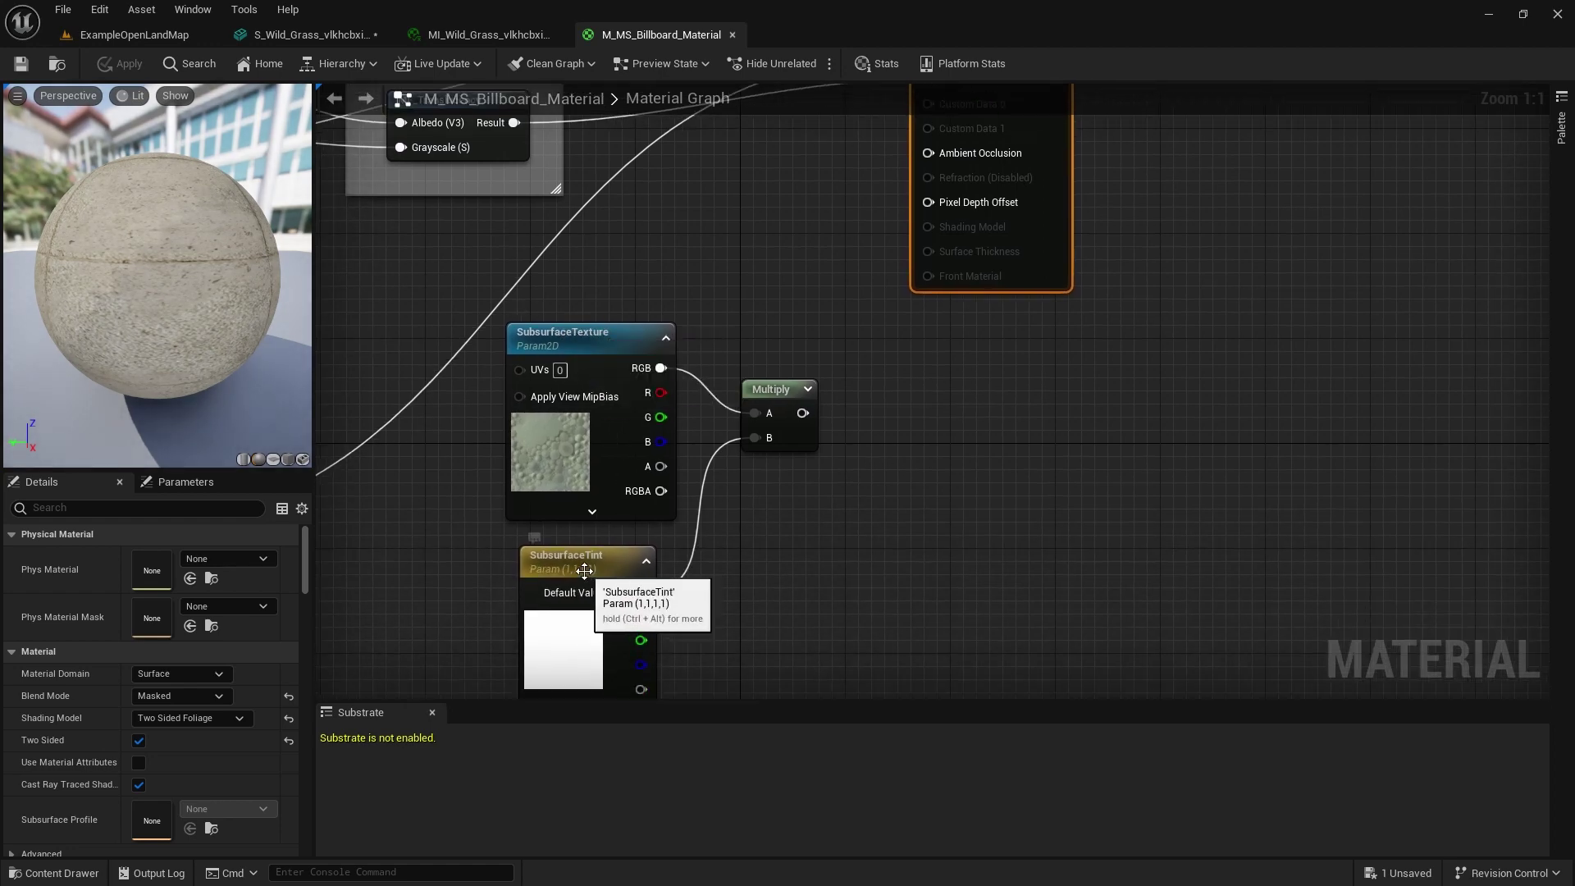
{"action": "right_click_drag", "start_coordinate": [874, 435], "coordinate": [765, 609]}
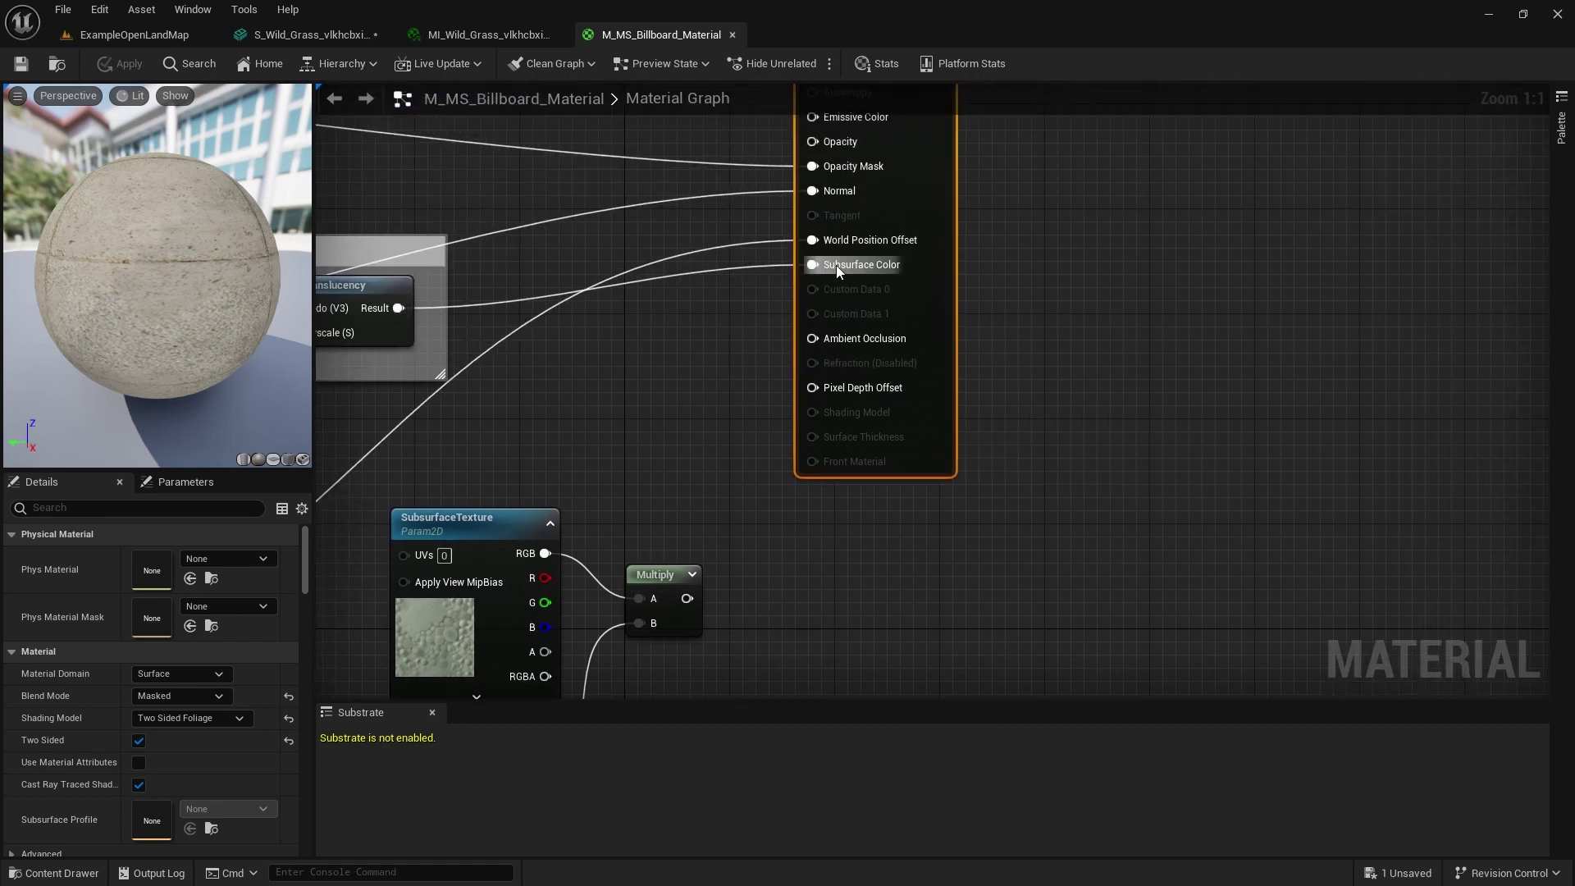
{"action": "left_click_drag", "start_coordinate": [687, 598], "coordinate": [817, 266]}
{"action": "right_click_drag", "start_coordinate": [697, 367], "coordinate": [933, 342]}
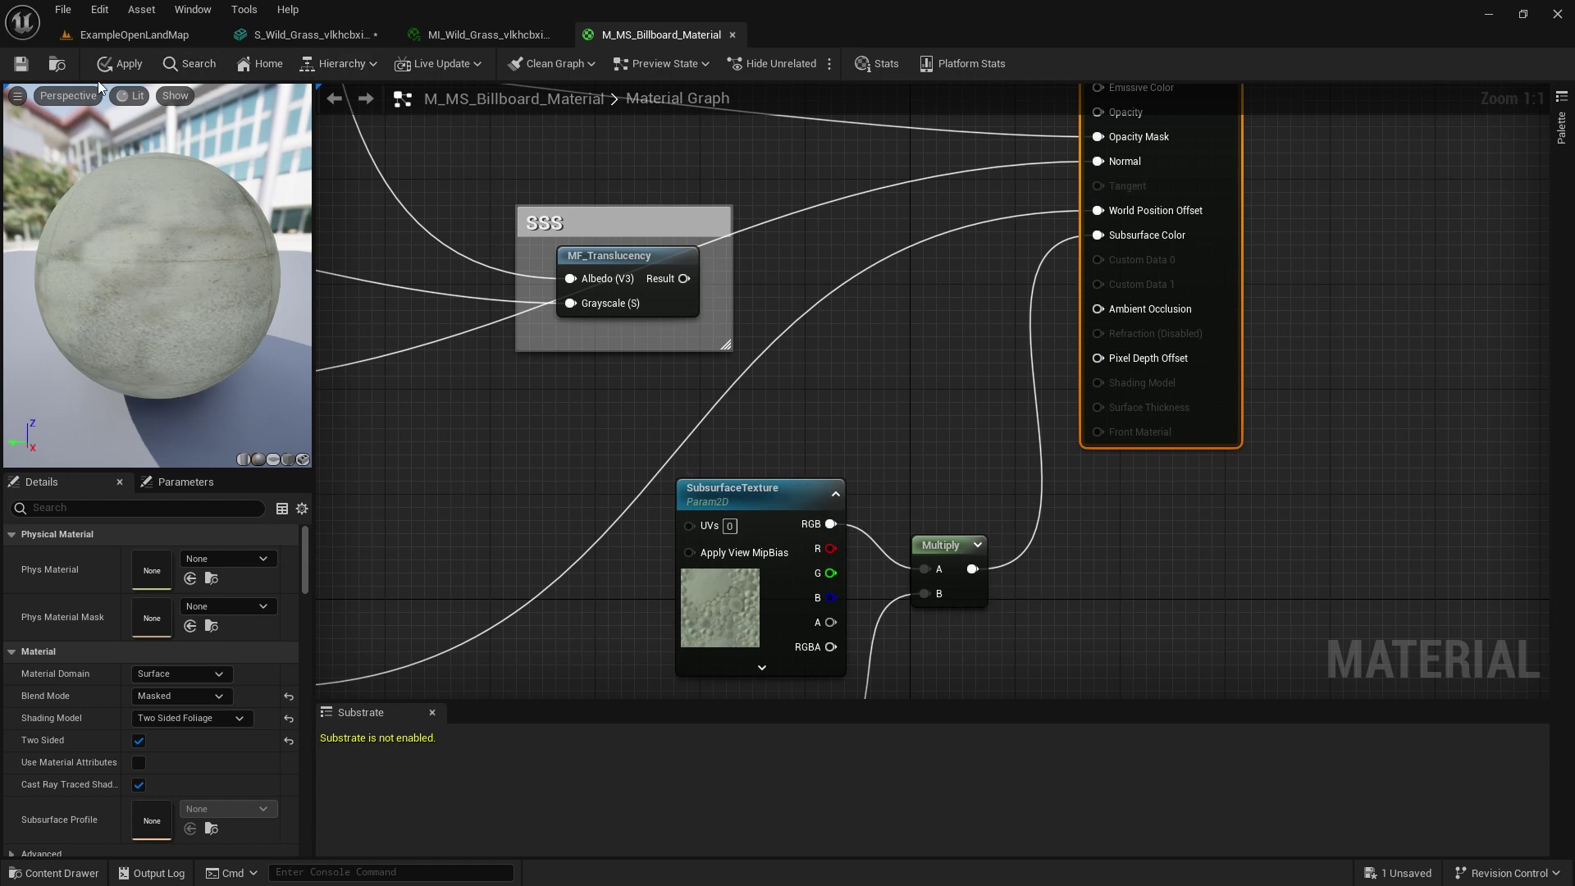
{"action": "left_click", "coordinate": [21, 65]}
{"action": "left_click", "coordinate": [731, 35]}
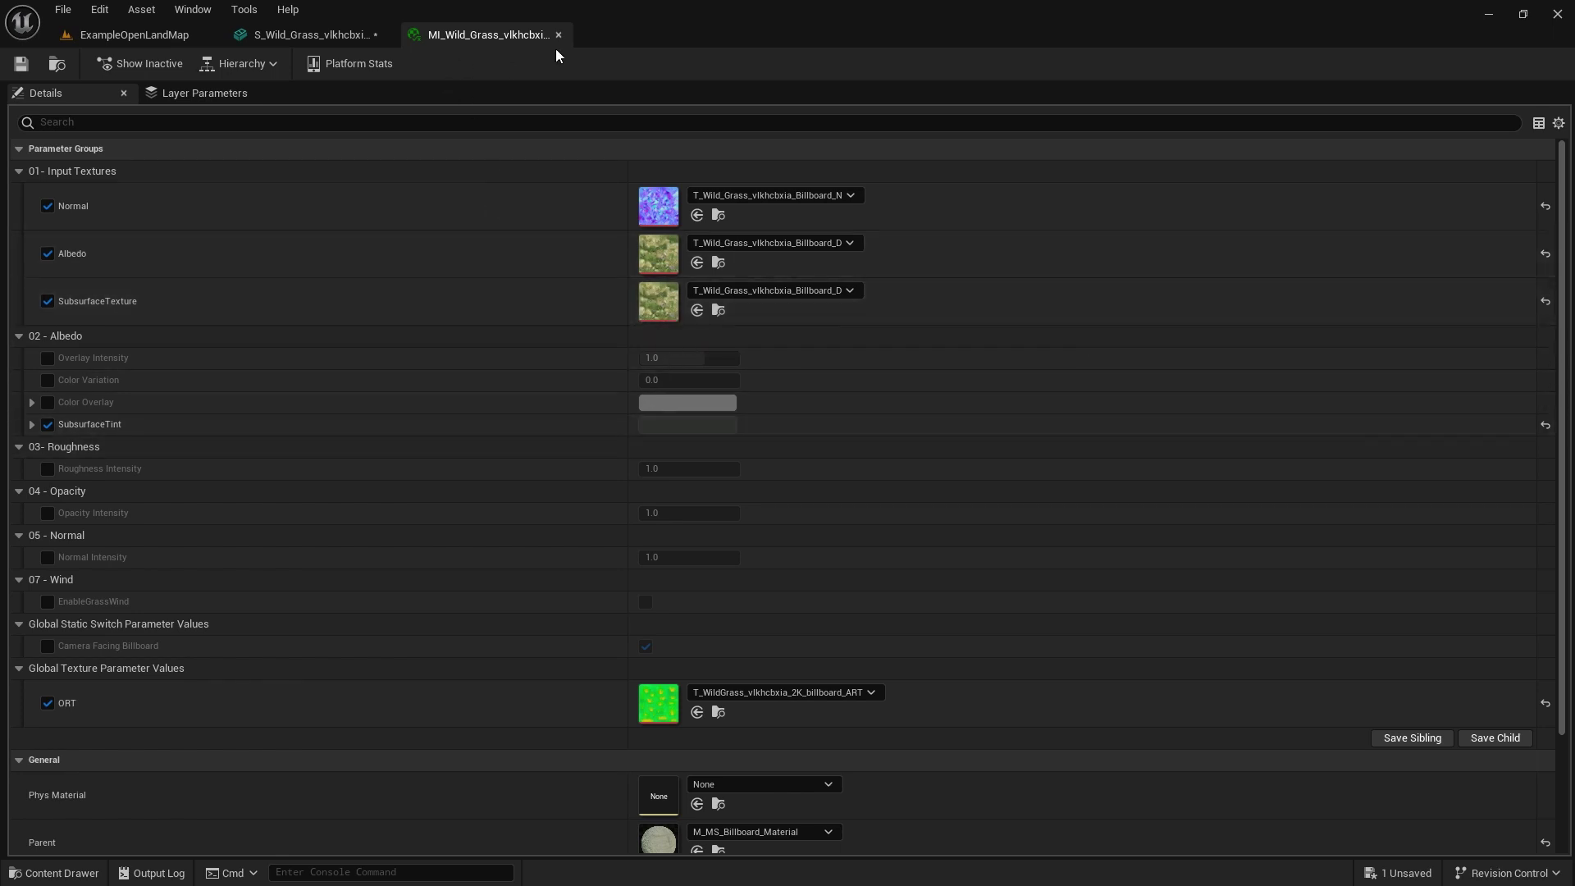
- Close the MI_Wild_Grass billboard instance and S_Wild_Grass mesh editors to return to ExampleOpenLandMap
{"action": "left_click", "coordinate": [558, 34]}
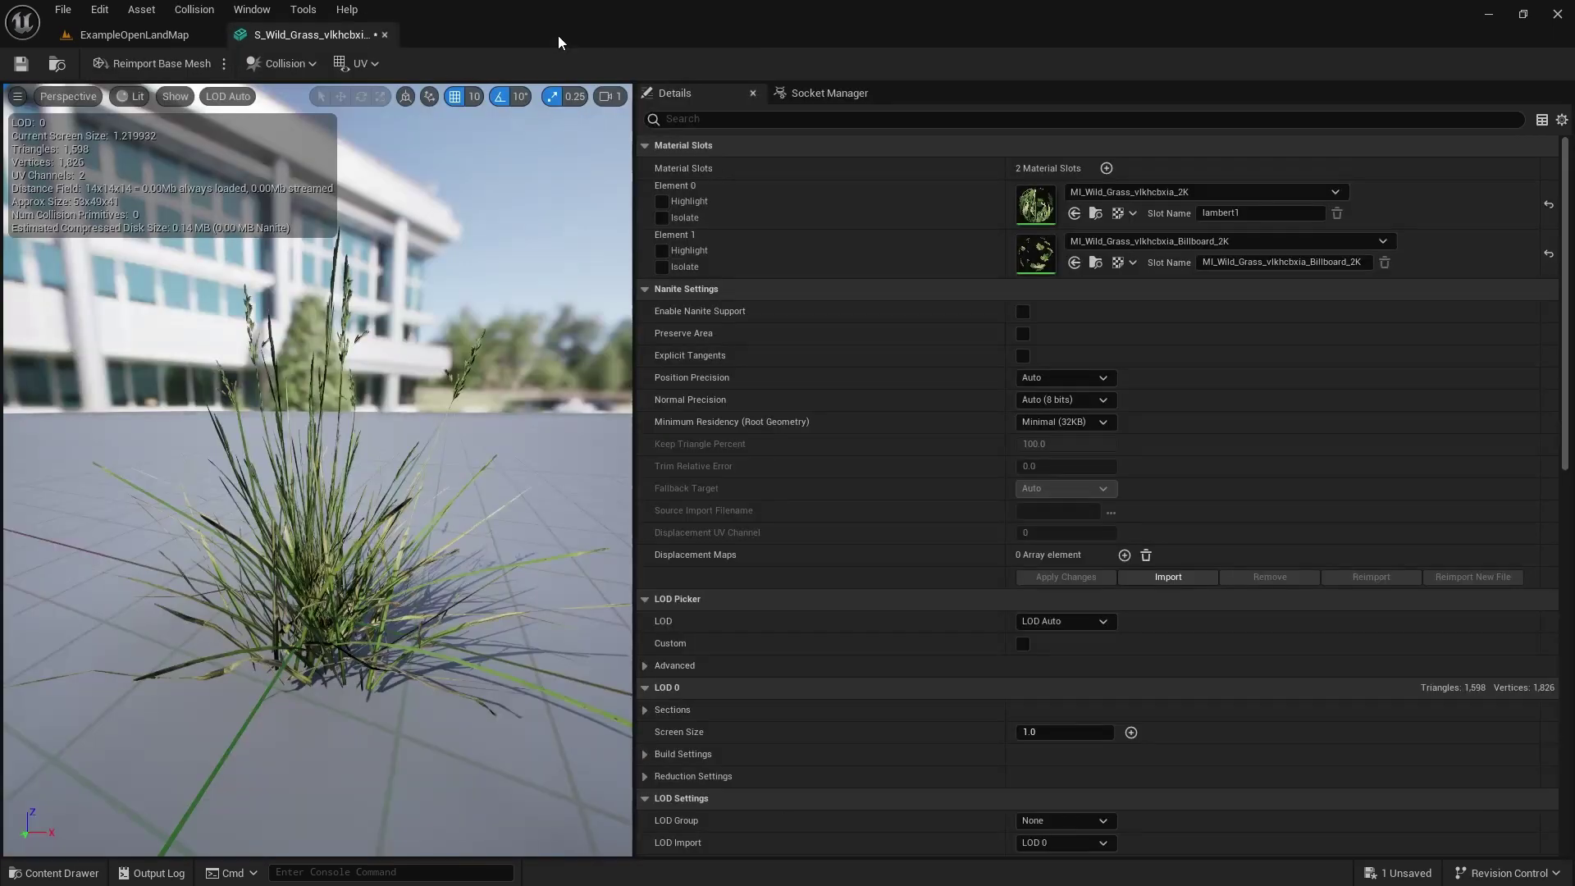
{"action": "left_click", "coordinate": [387, 34]}
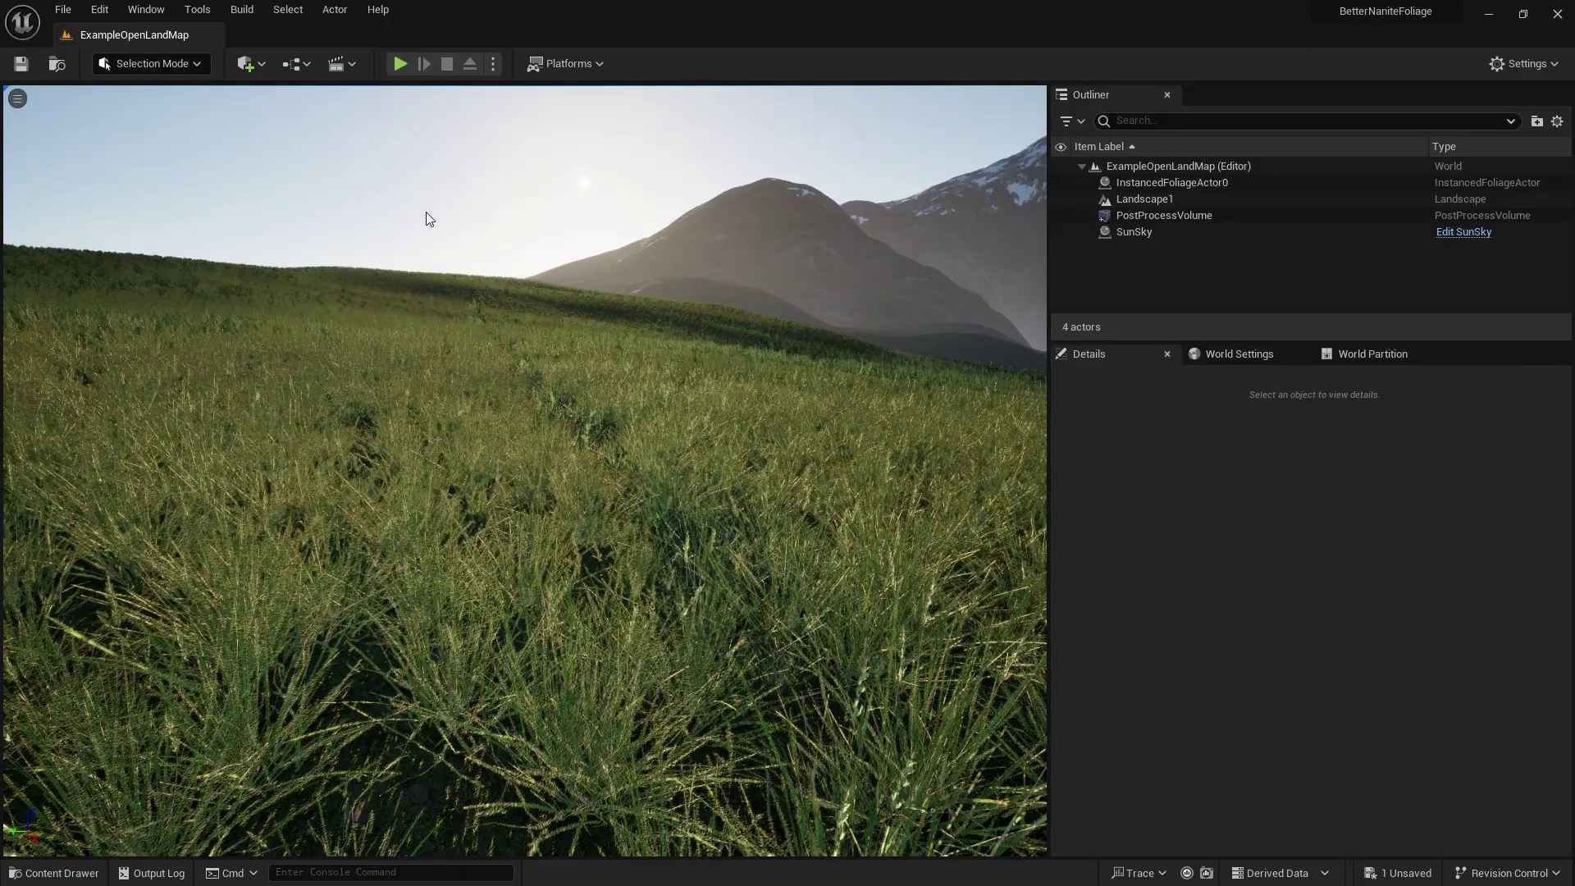